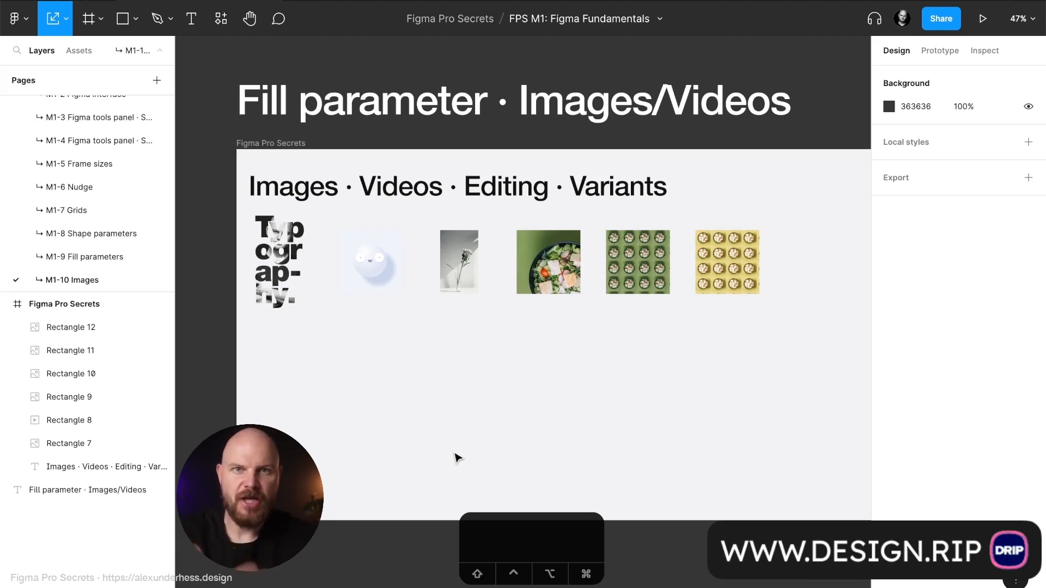
left_click(136, 21)
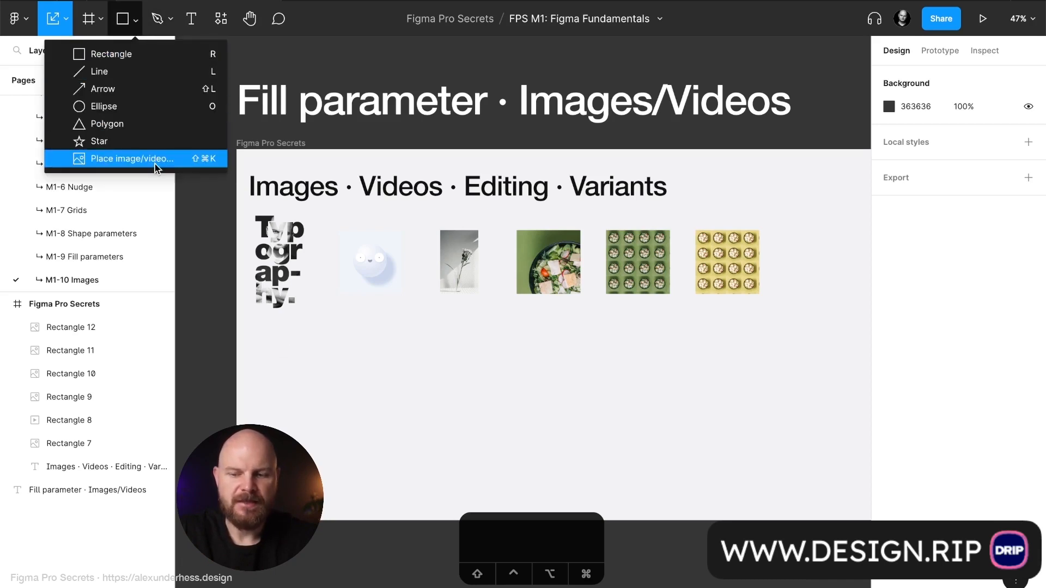
left_click(137, 20)
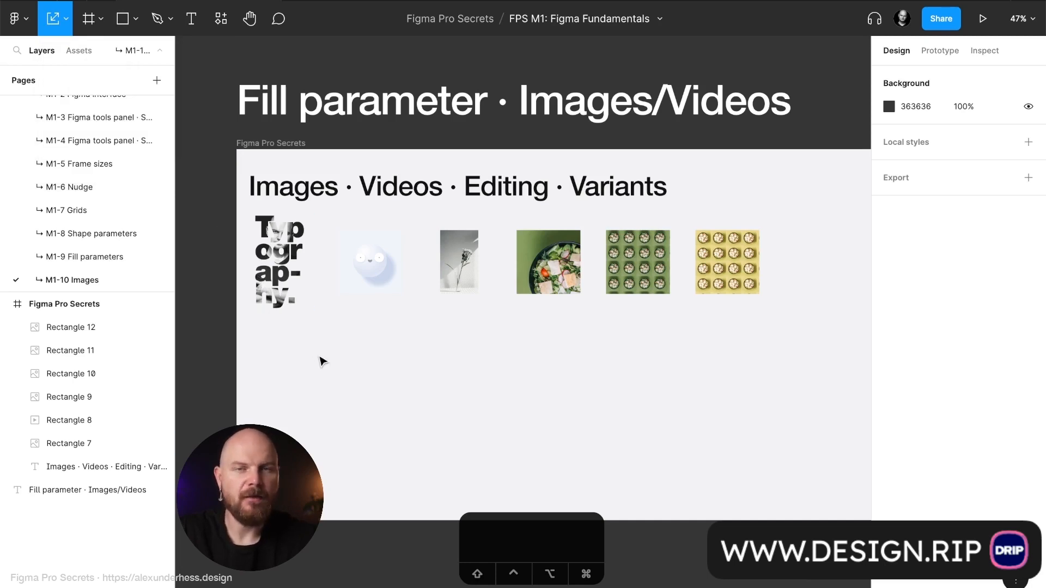
Draw a rectangle about 458 × 336 in the empty area below the Typography image in the Figma Pro Secrets frame
scroll(321, 361, "down", 2)
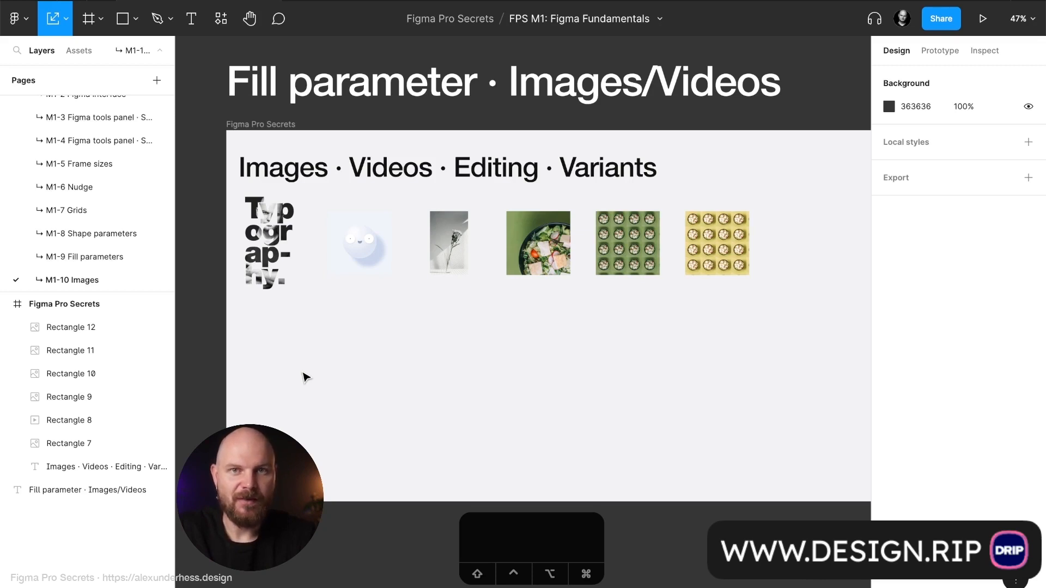
key("r")
left_click_drag(246, 329, 404, 443)
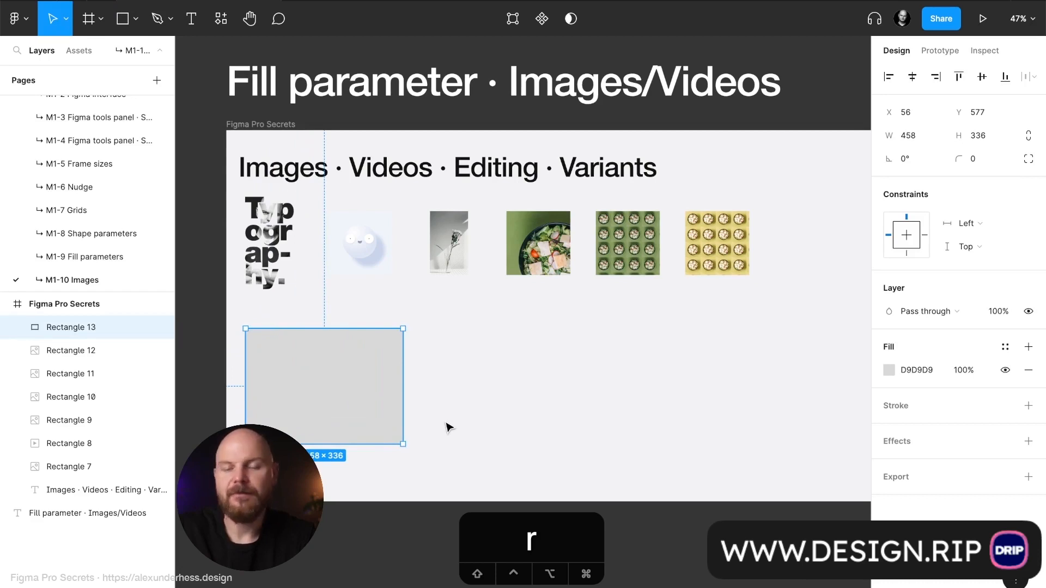
Change the new rectangle's fill type from Solid to Image
scroll(448, 428, "left", 4)
scroll(448, 428, "down", 2)
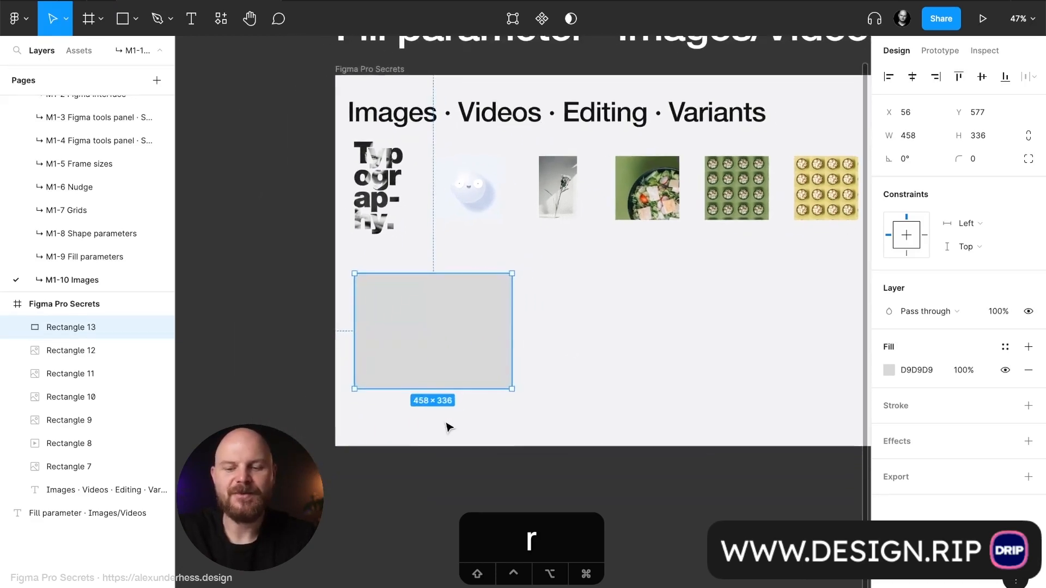
scroll(447, 427, "left", 1)
scroll(448, 427, "up", 1)
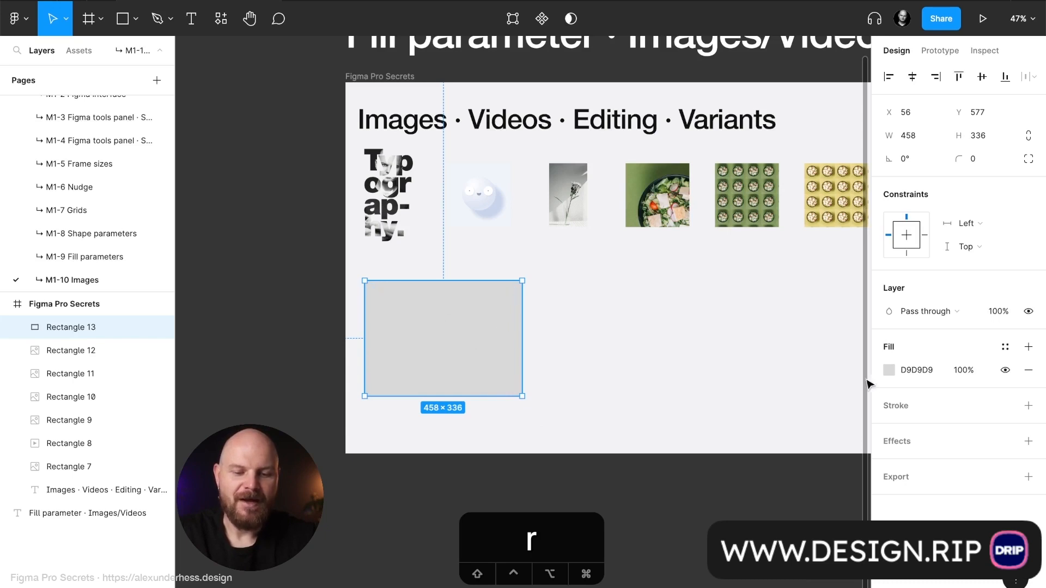
left_click(890, 370)
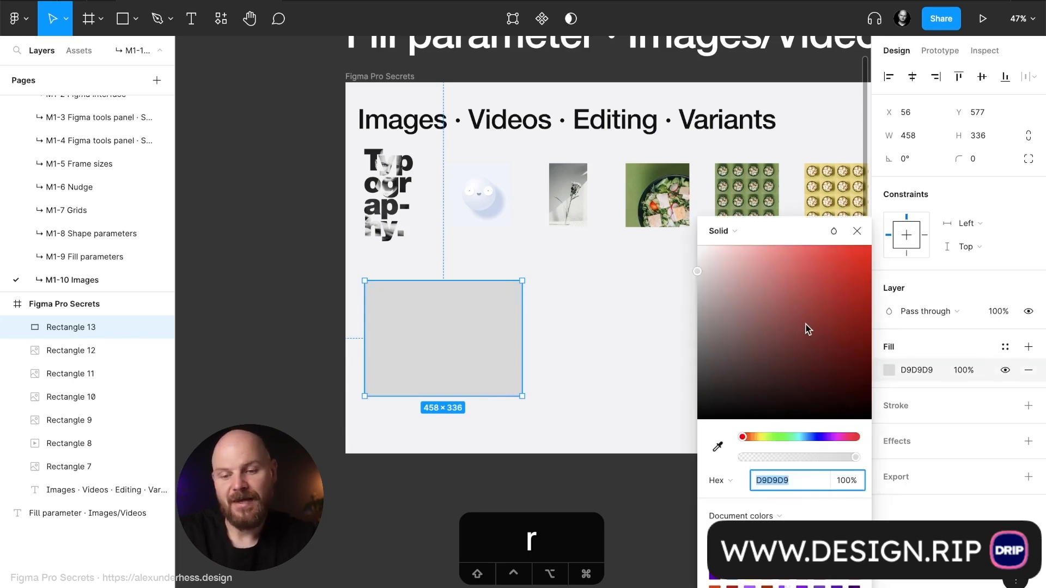
left_click(755, 230)
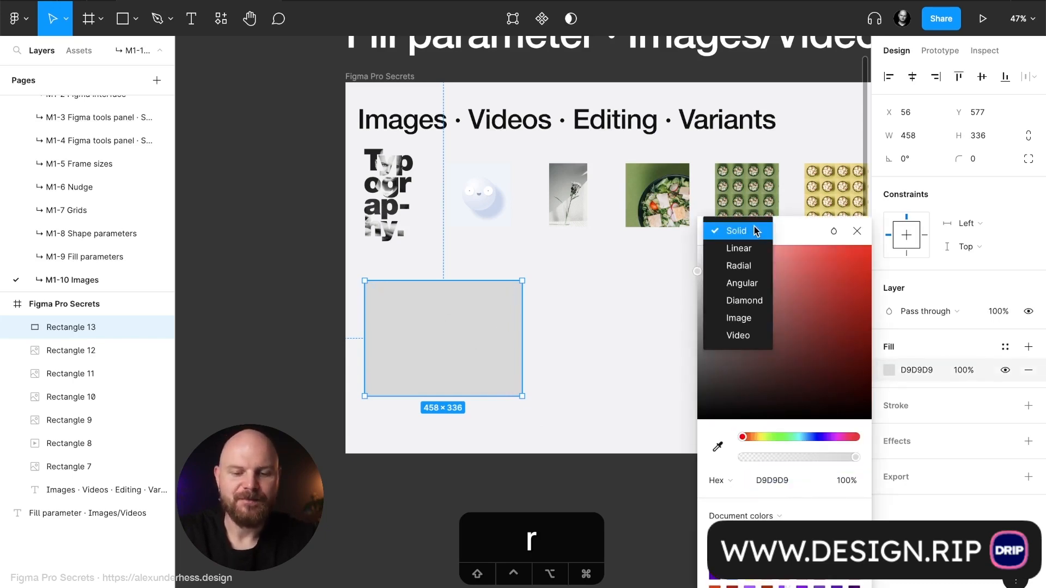
left_click(748, 327)
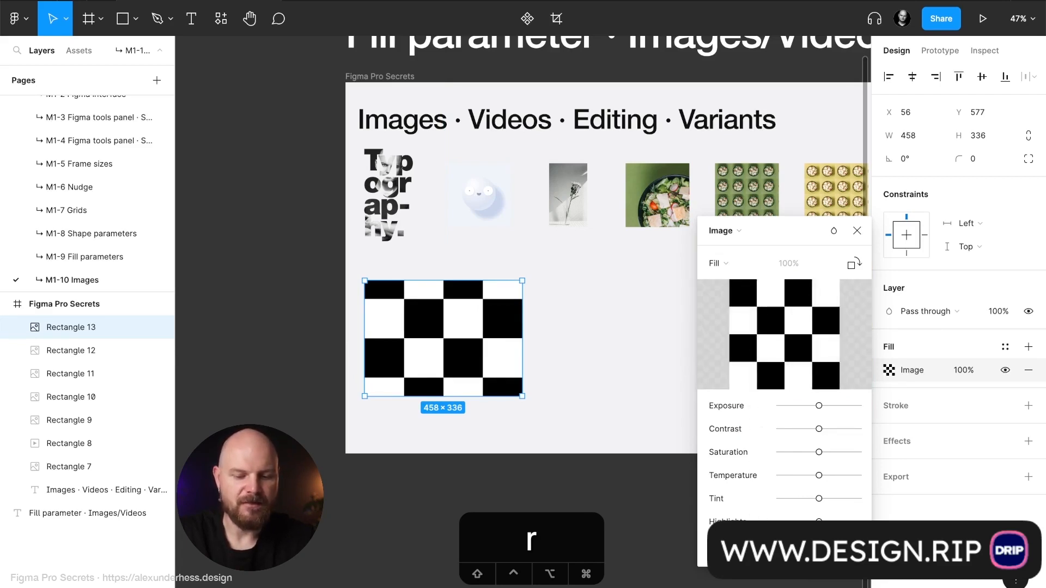
Load Slice 1.png from the Seamless Carousel folder as the rectangle's image fill
mouse_move(790, 335)
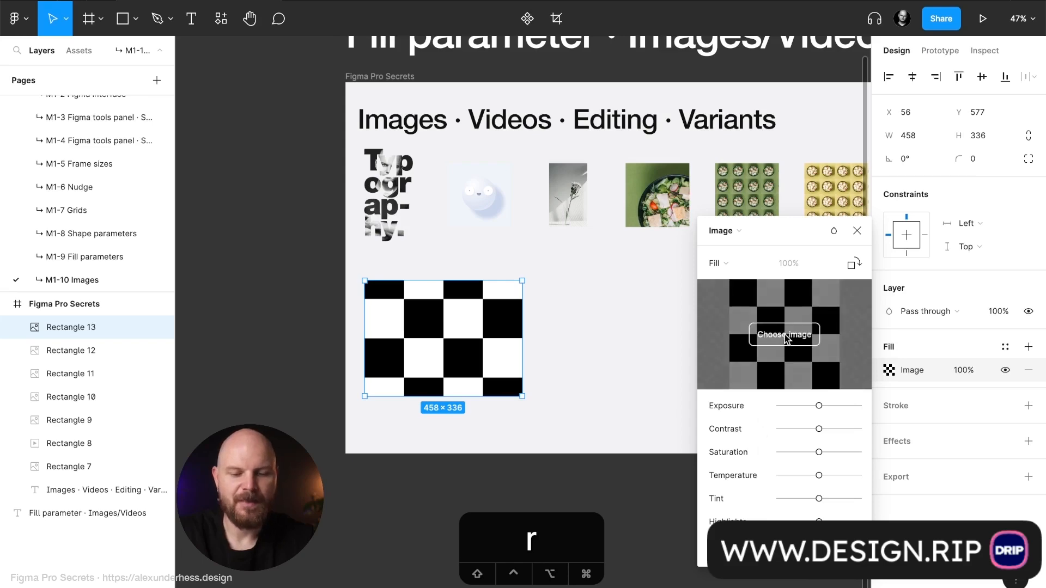
left_click(794, 337)
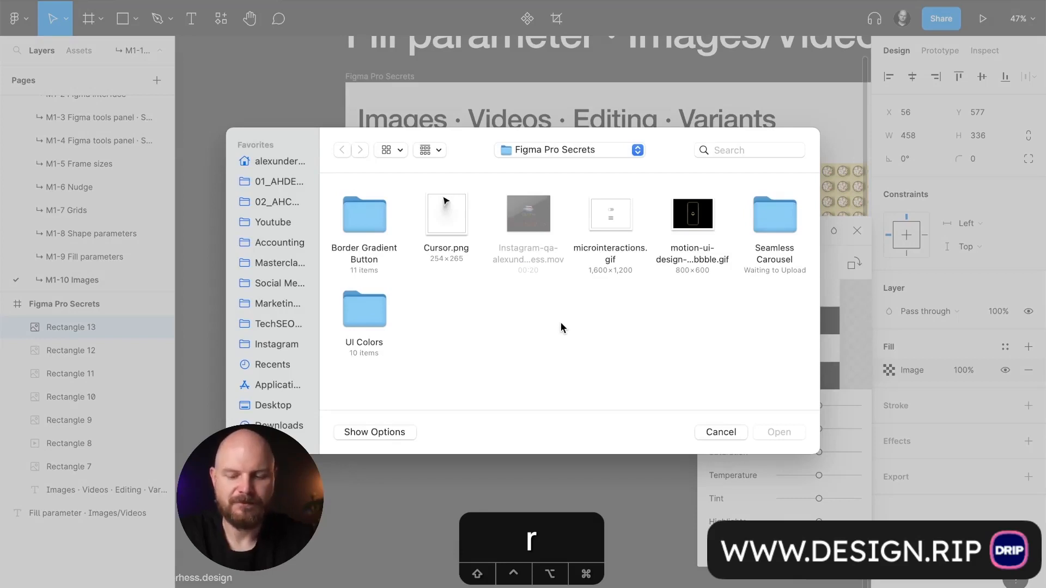
double_click(763, 217)
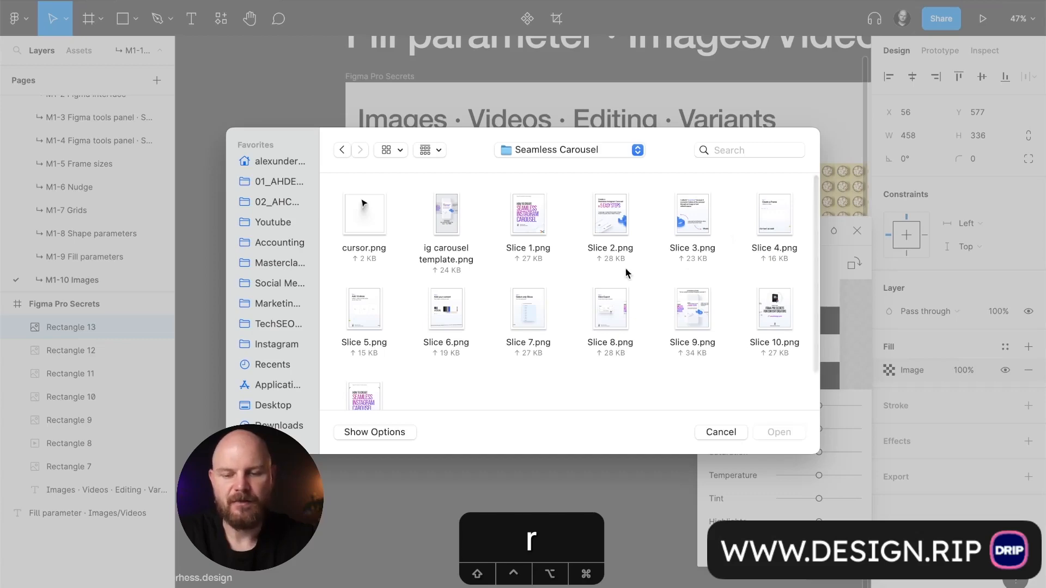
left_click(531, 222)
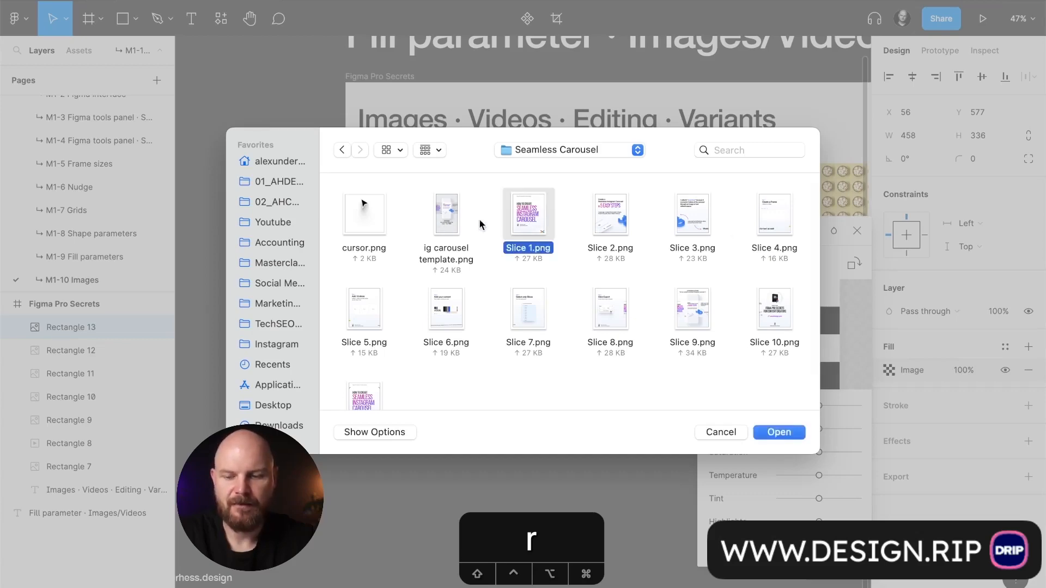
left_click(762, 432)
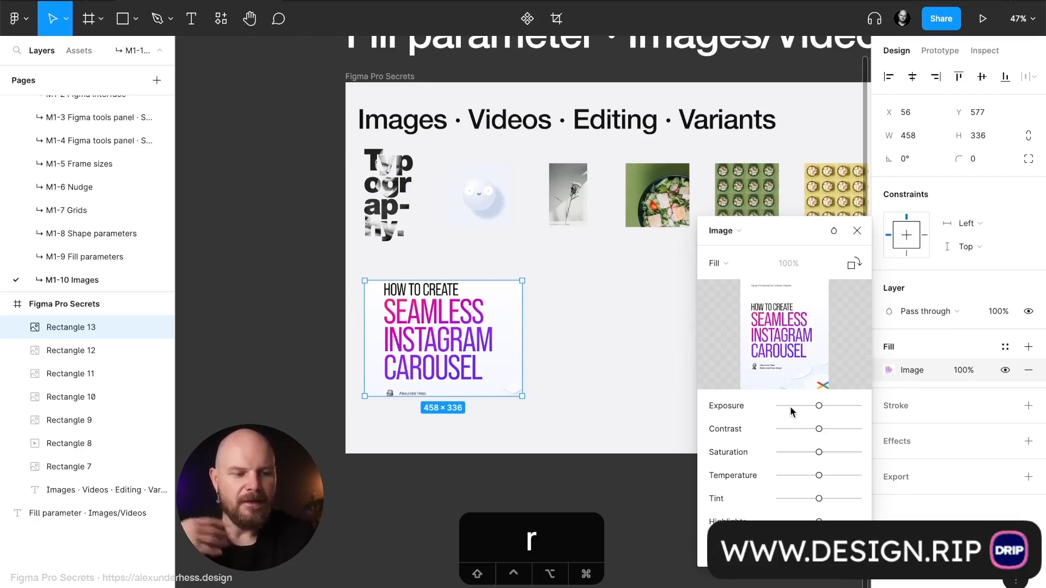
Try a higher saturation on the image fill, and return the Saturation adjustment to its neutral position
left_click(749, 231)
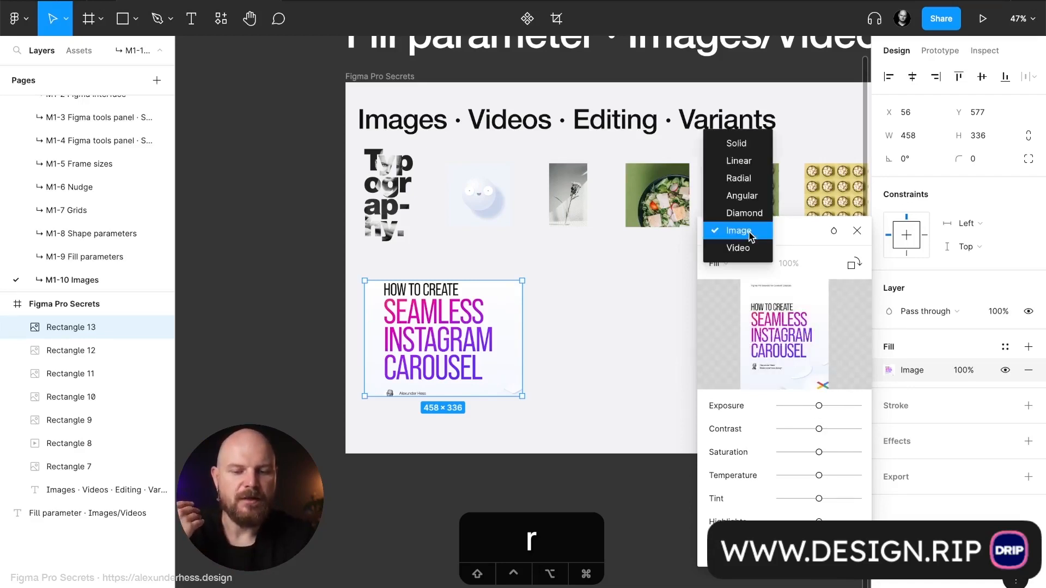
left_click(750, 235)
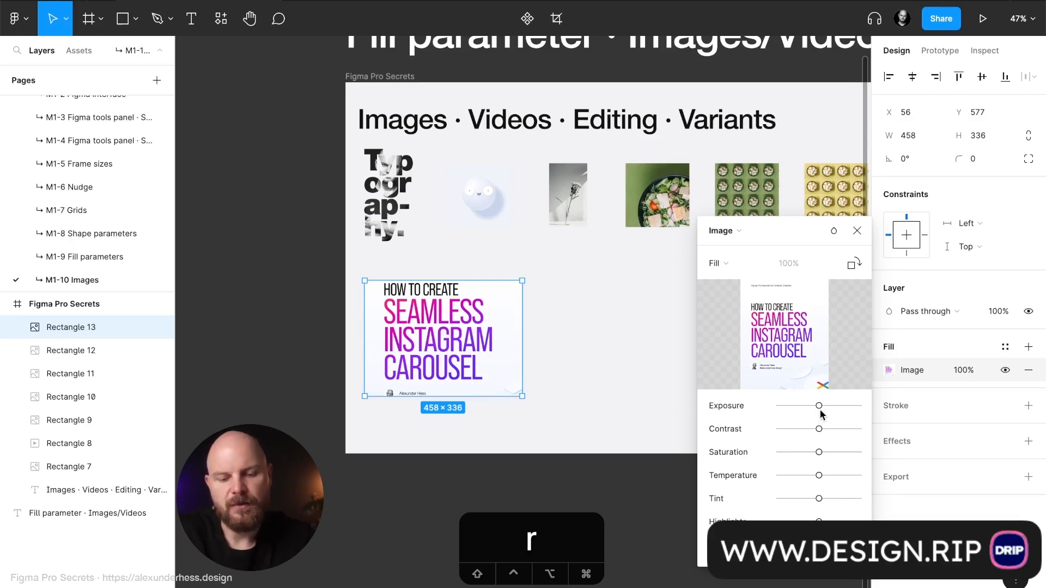
mouse_move(825, 410)
left_mouse_down()
mouse_move(859, 409)
mouse_move(764, 428)
mouse_move(878, 427)
mouse_move(822, 435)
mouse_move(828, 452)
mouse_move(844, 452)
mouse_move(796, 476)
mouse_move(840, 475)
mouse_move(819, 476)
mouse_move(818, 498)
mouse_move(851, 497)
mouse_move(806, 500)
mouse_move(819, 499)
mouse_move(813, 523)
left_mouse_up()
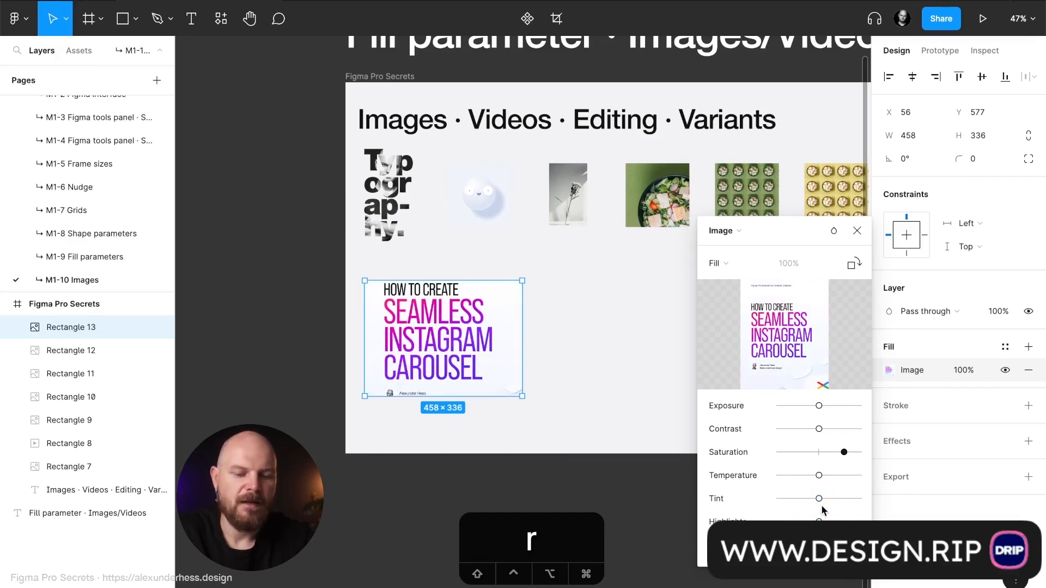
left_click_drag(845, 453, 819, 460)
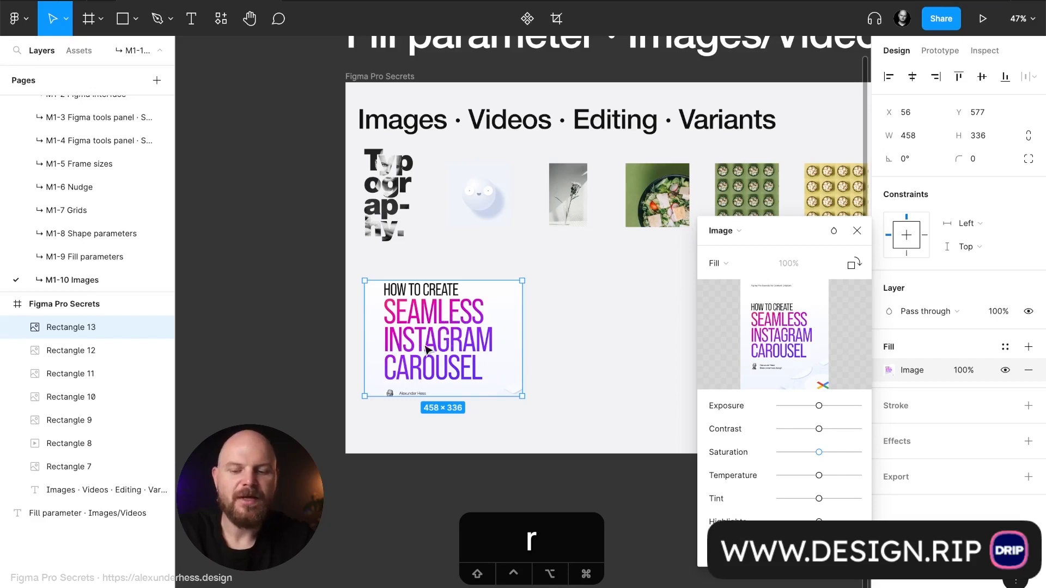
Rotate the image fill in 90° increments through a full turn back to its upright orientation
left_click(740, 263)
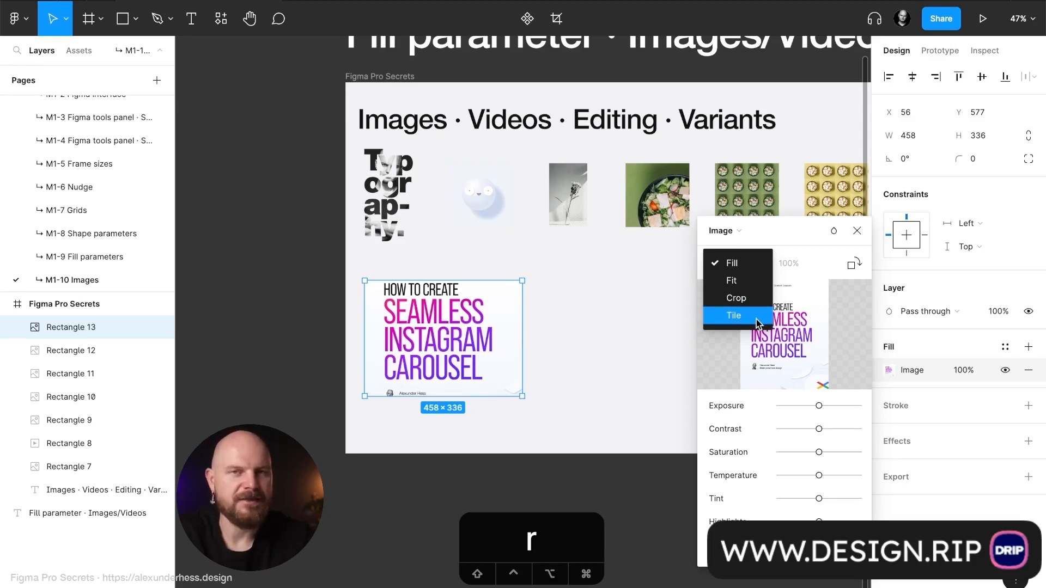
left_click(812, 264)
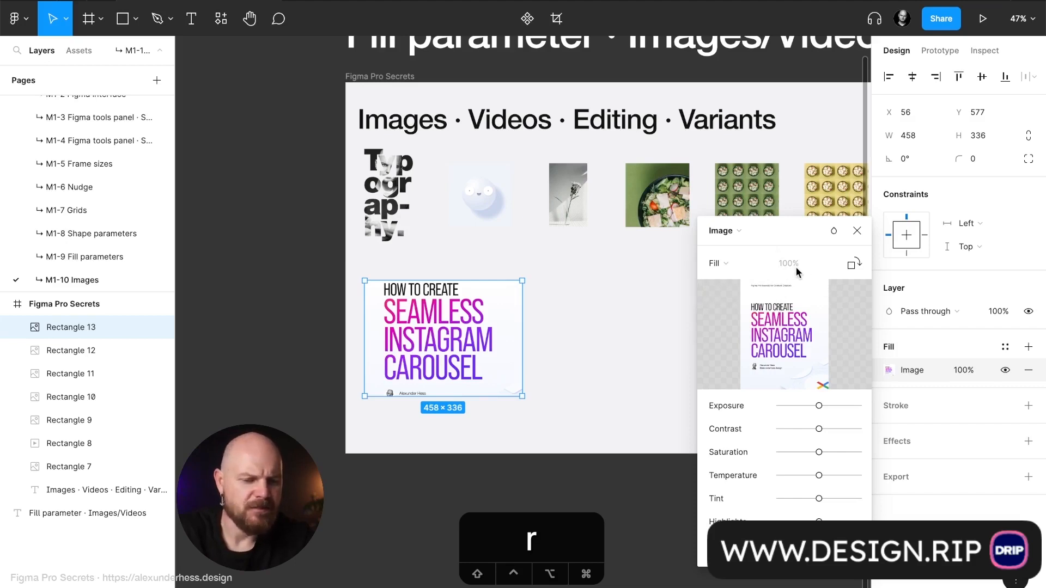
left_click(852, 263)
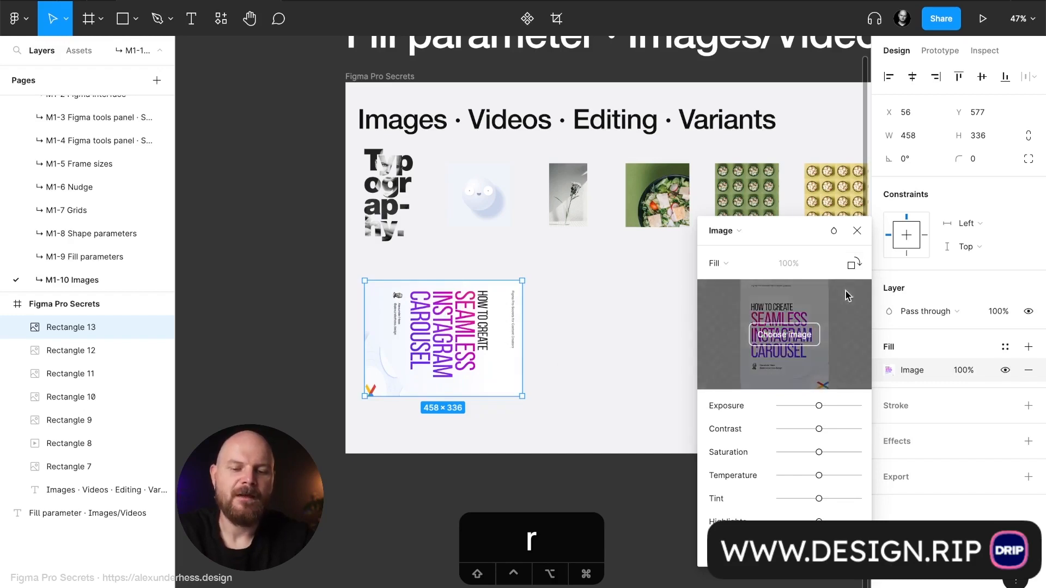
left_click(854, 266)
left_click(854, 266)
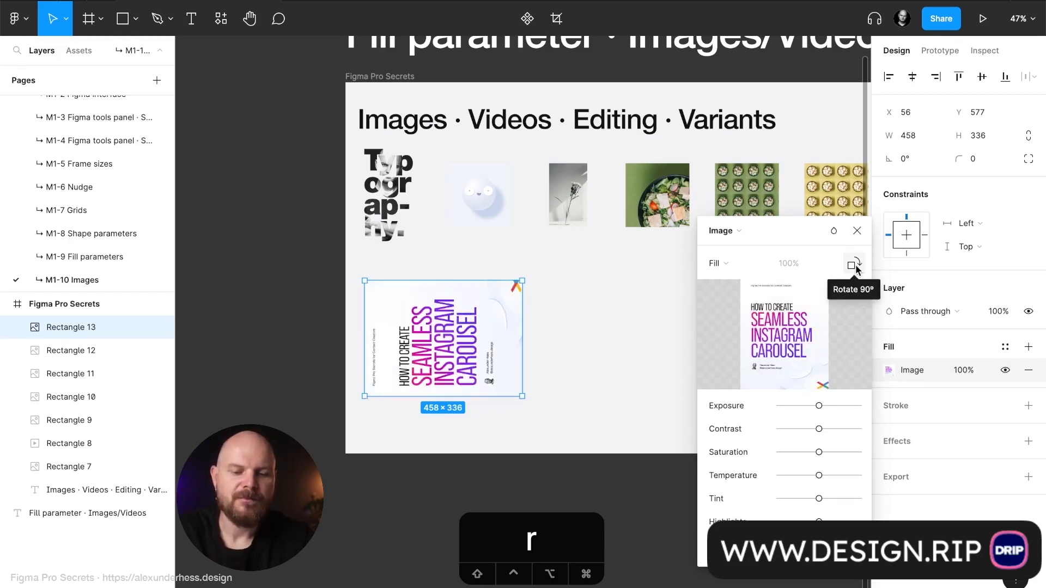
left_click(855, 266)
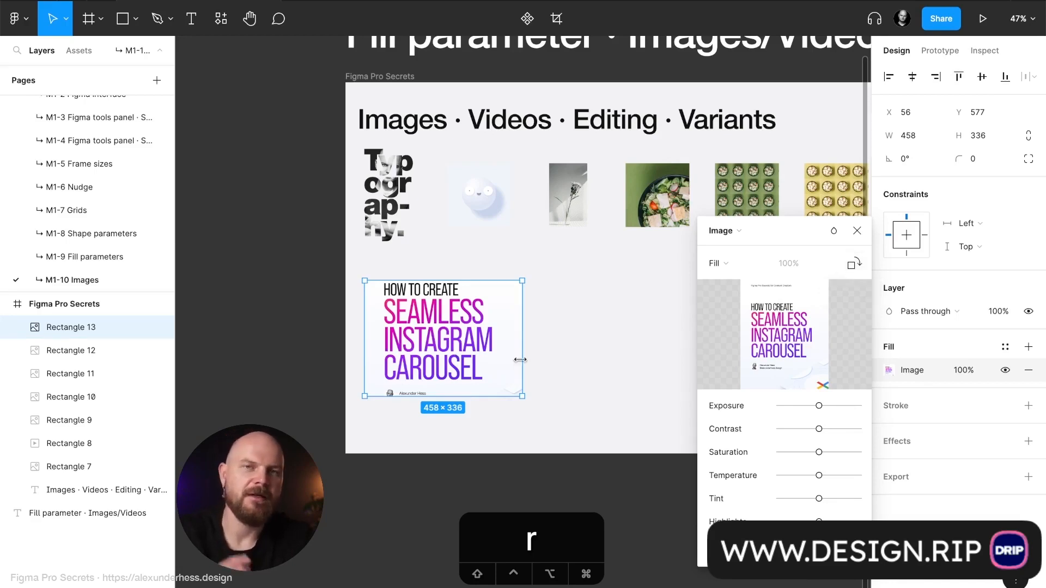
mouse_move(793, 293)
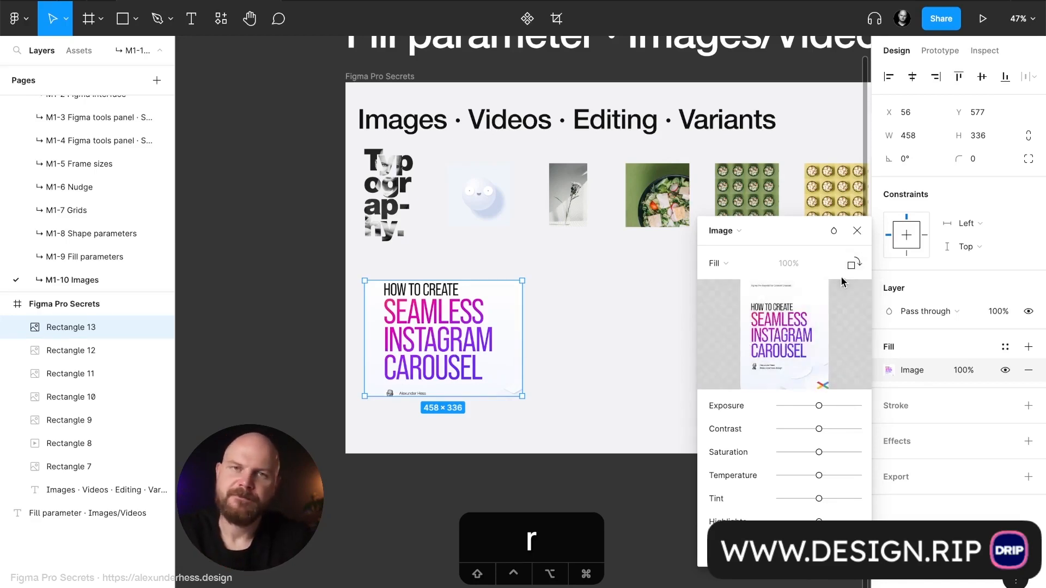
left_click(734, 264)
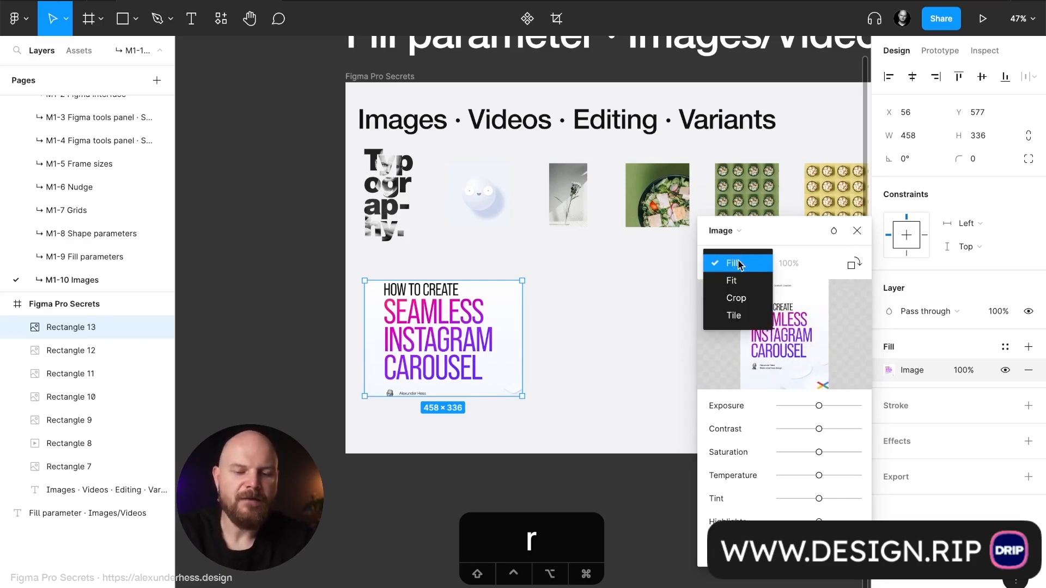
left_click(760, 266)
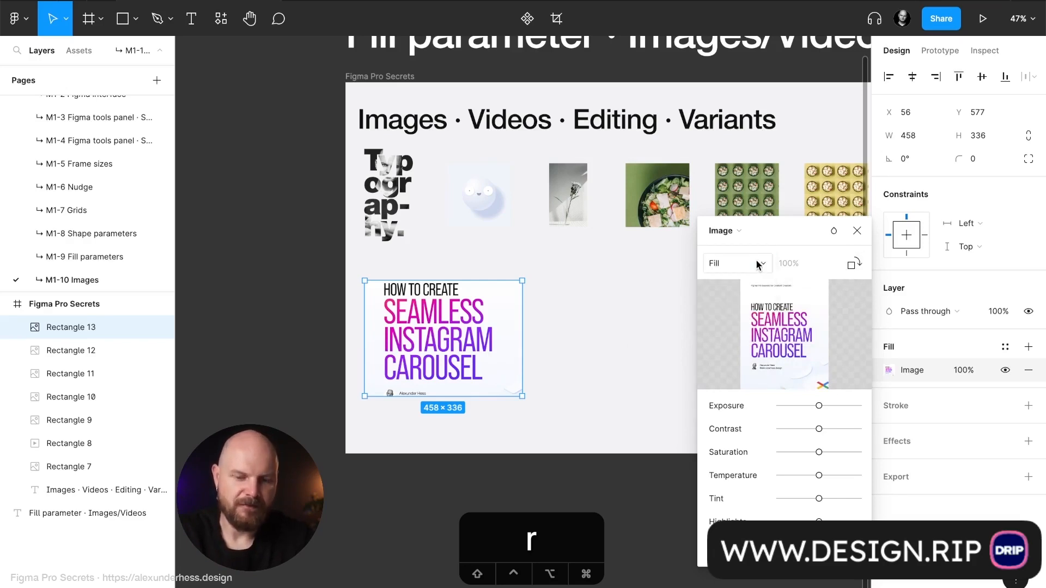
Resize the rectangle with its image in Fill mode, making it taller, narrower and shorter, to about 346 × 313
left_click(857, 231)
scroll(433, 336, "up", 5)
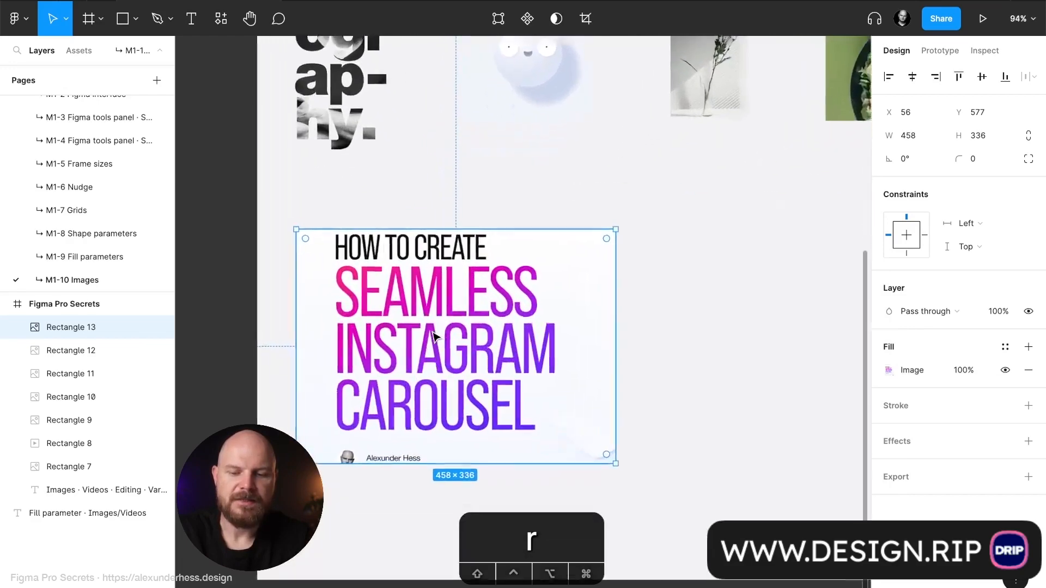
scroll(434, 337, "down", 2)
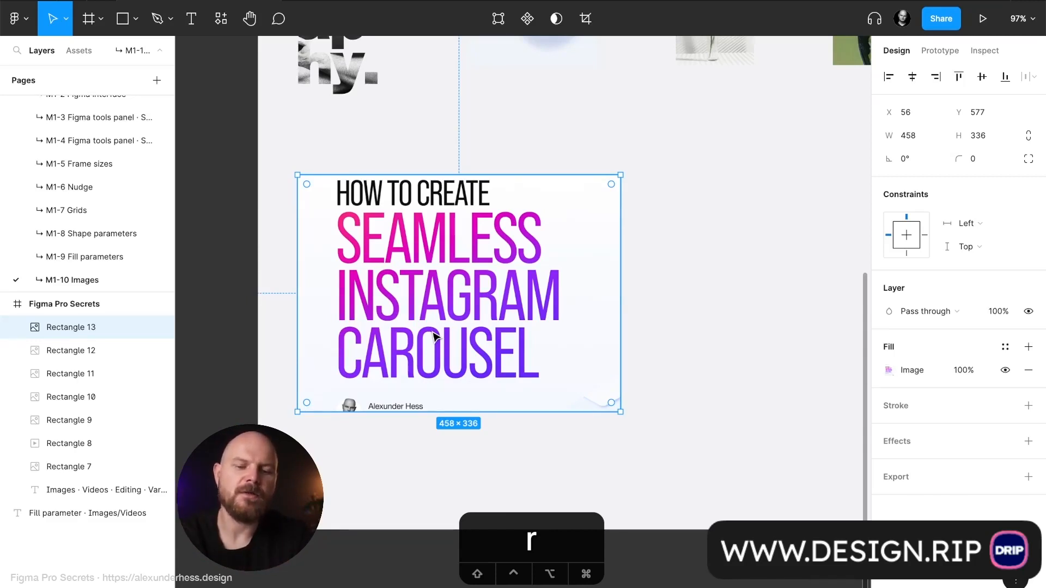
left_click(888, 371)
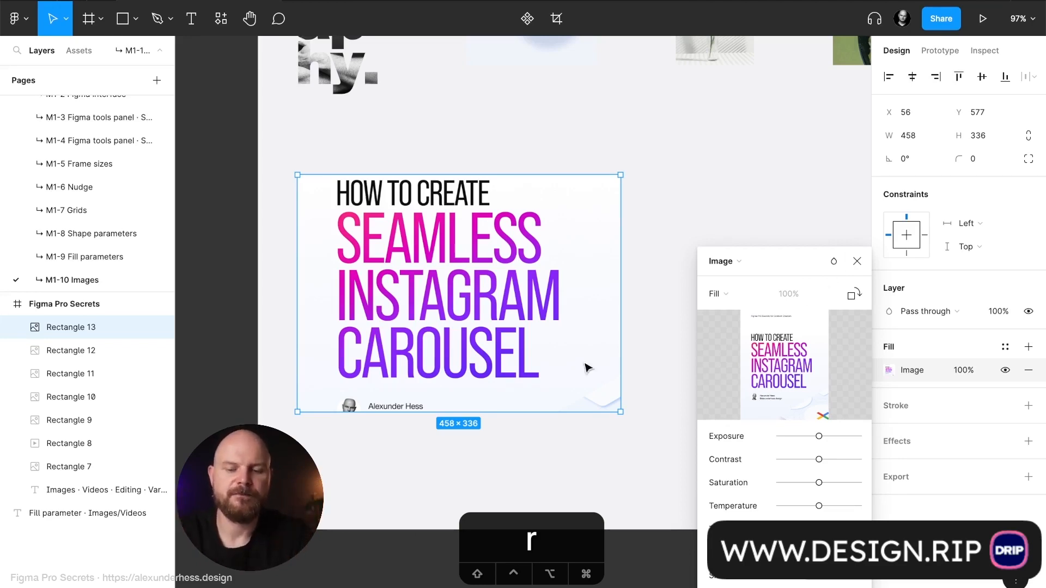
left_click_drag(521, 412, 520, 494)
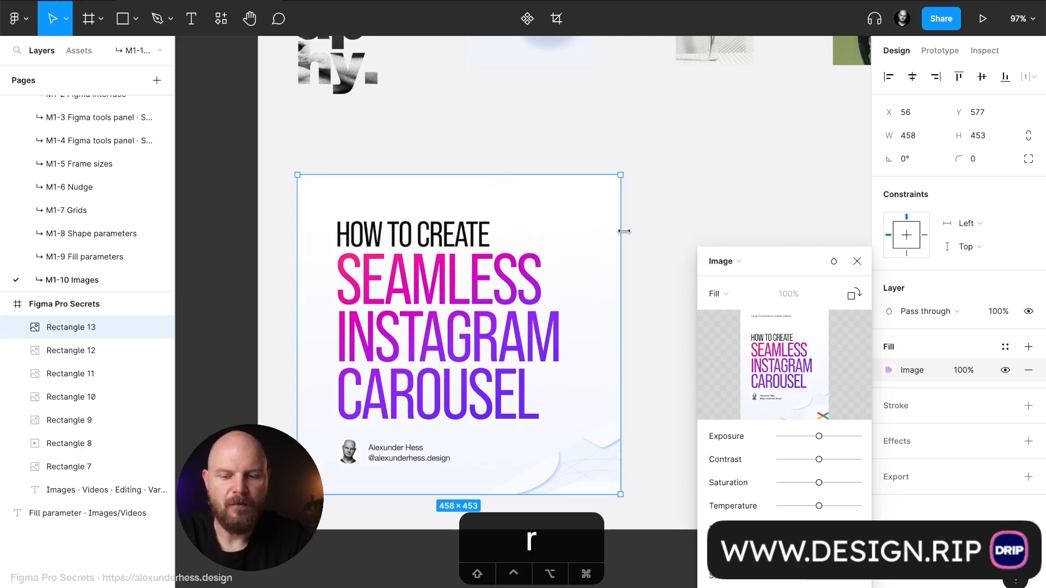
left_click_drag(620, 232, 543, 262)
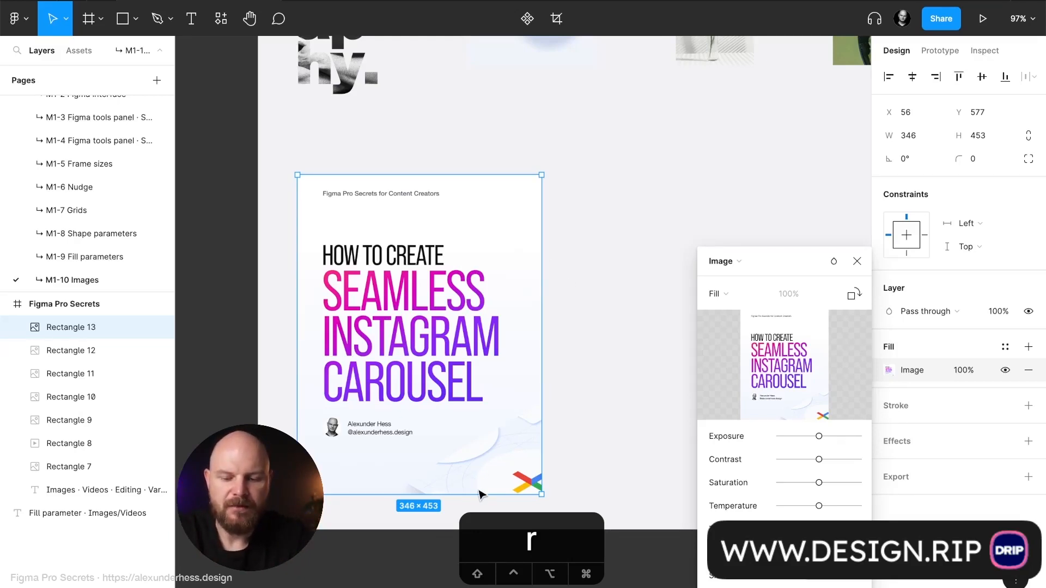
left_click_drag(477, 495, 495, 392)
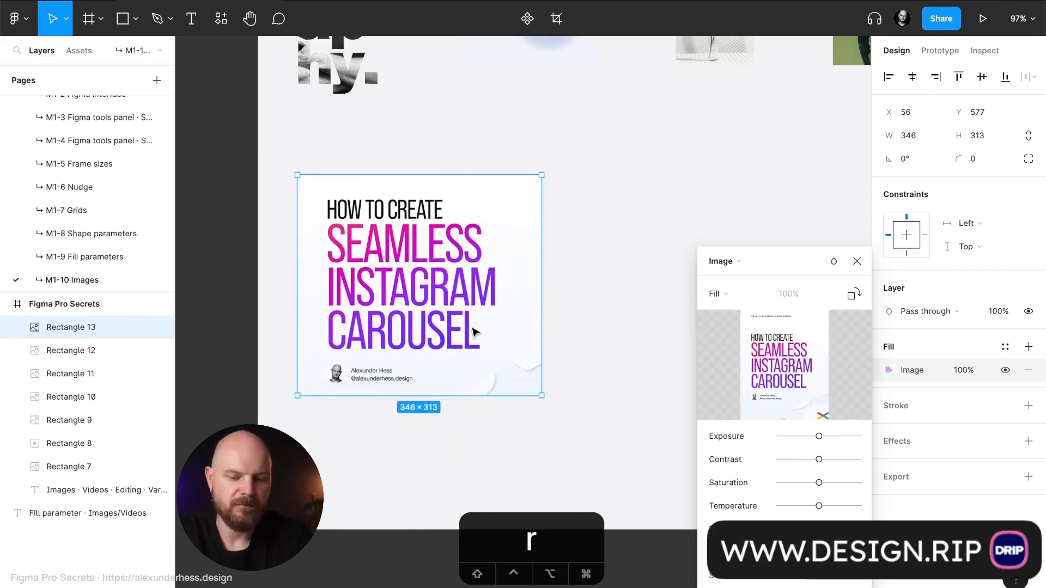
Set the scale mode of the rectangle's image fill to Fit
left_click(754, 292)
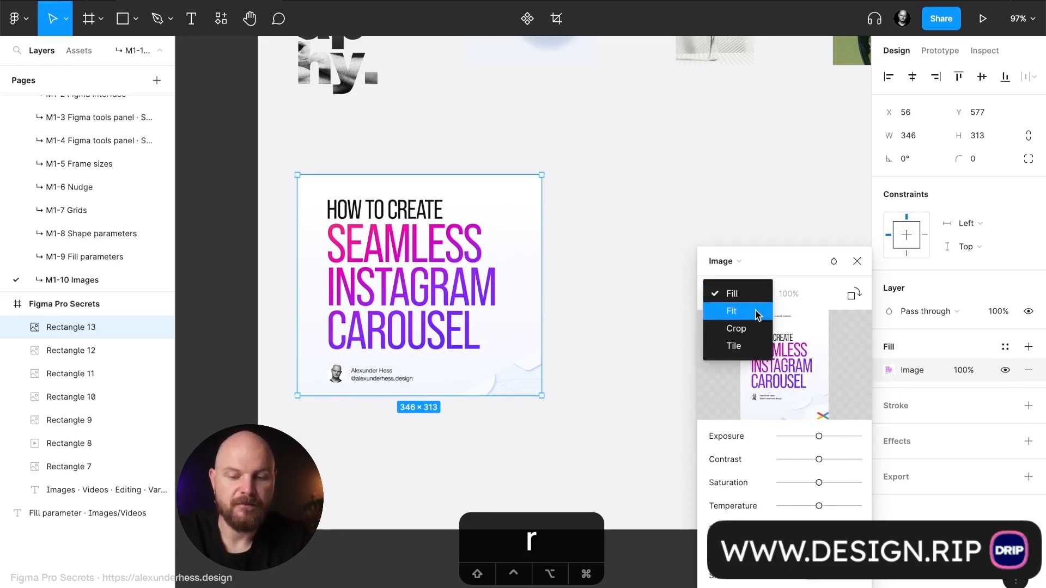
left_click(756, 311)
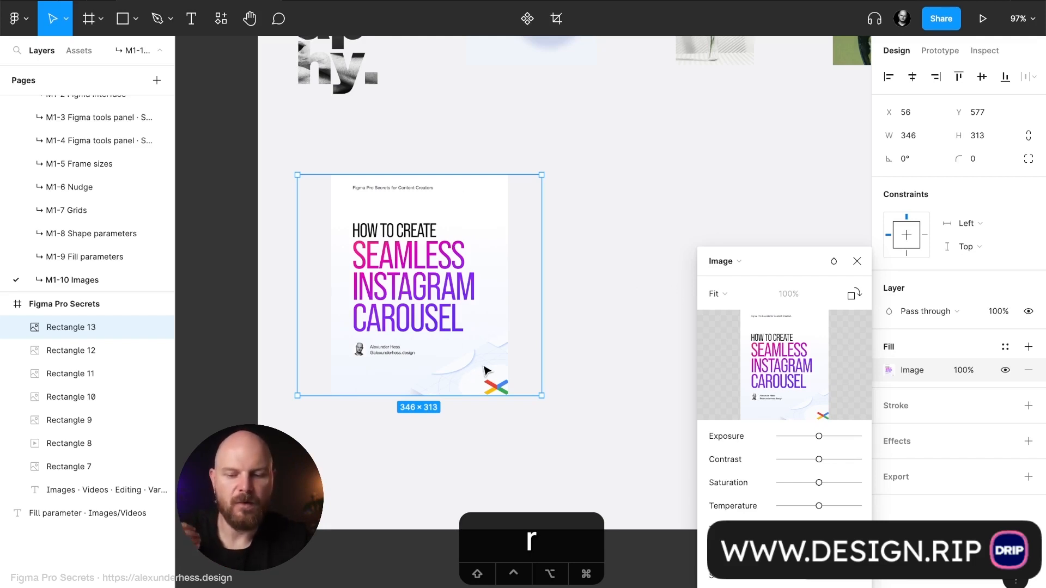
Switch the scale mode of the rectangle's image fill to Fill and on to Crop
left_click(763, 293)
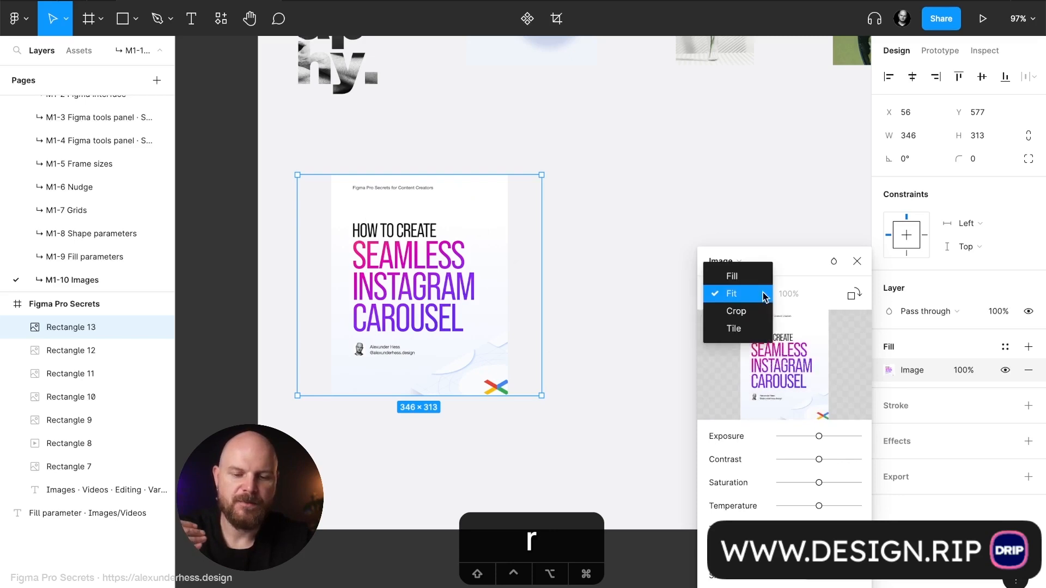
left_click(753, 277)
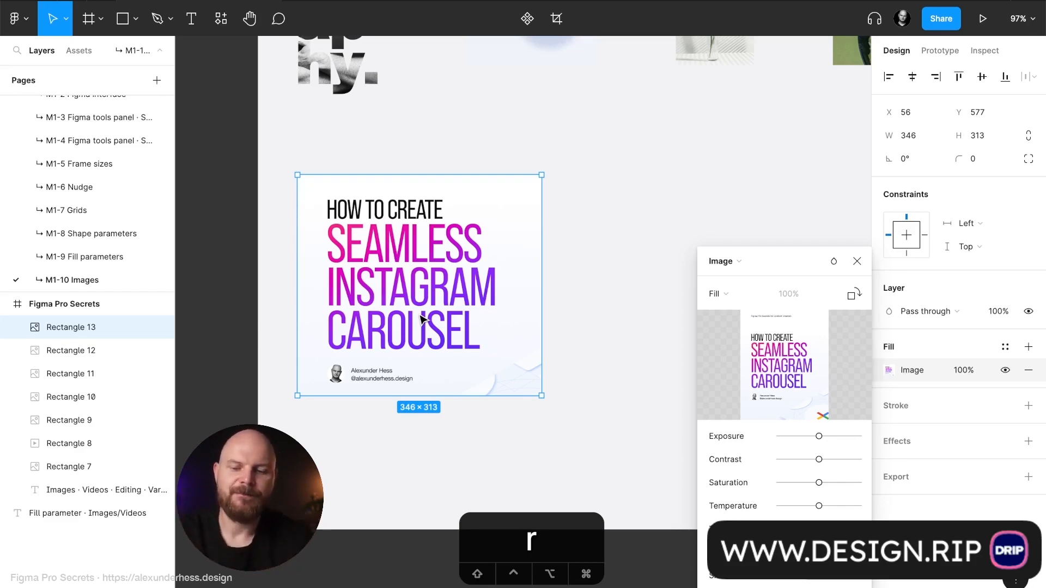
left_click(751, 299)
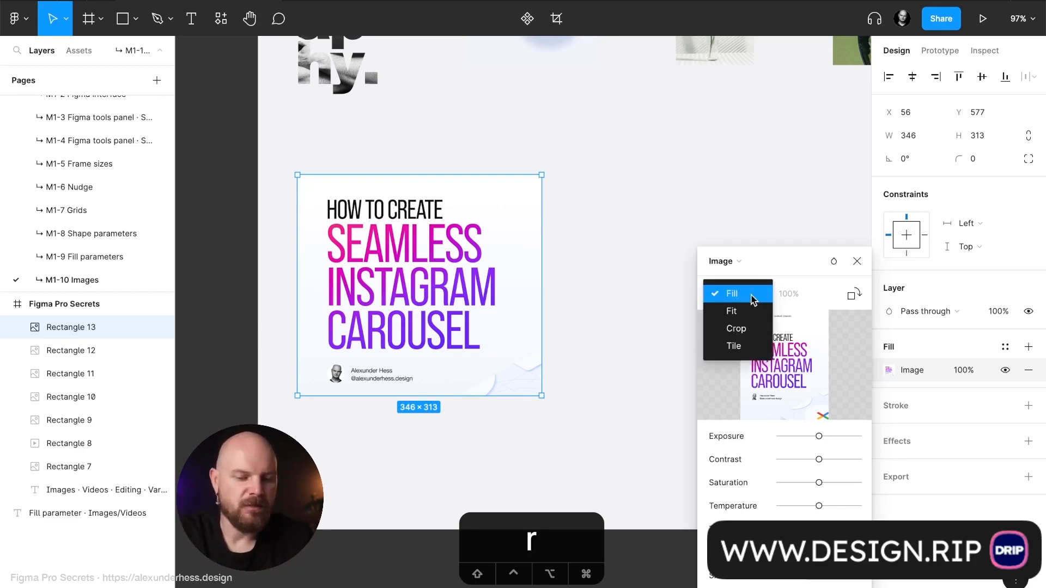
left_click(754, 329)
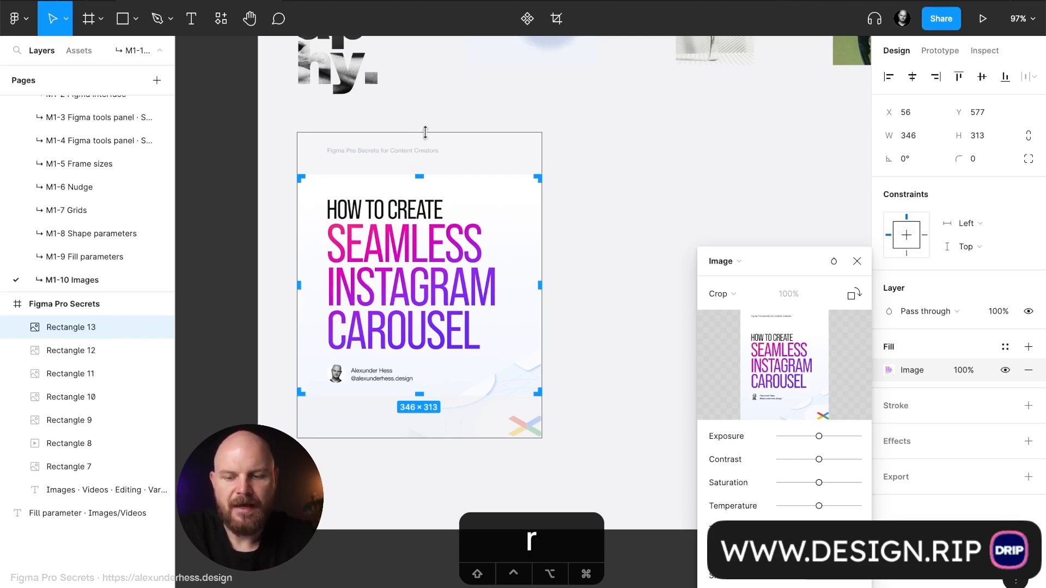
Enlarge the image proportionally inside the rectangle's crop and reposition it around the "INSTAGRAM CAROUSEL" lines
left_click_drag(425, 146, 425, 104)
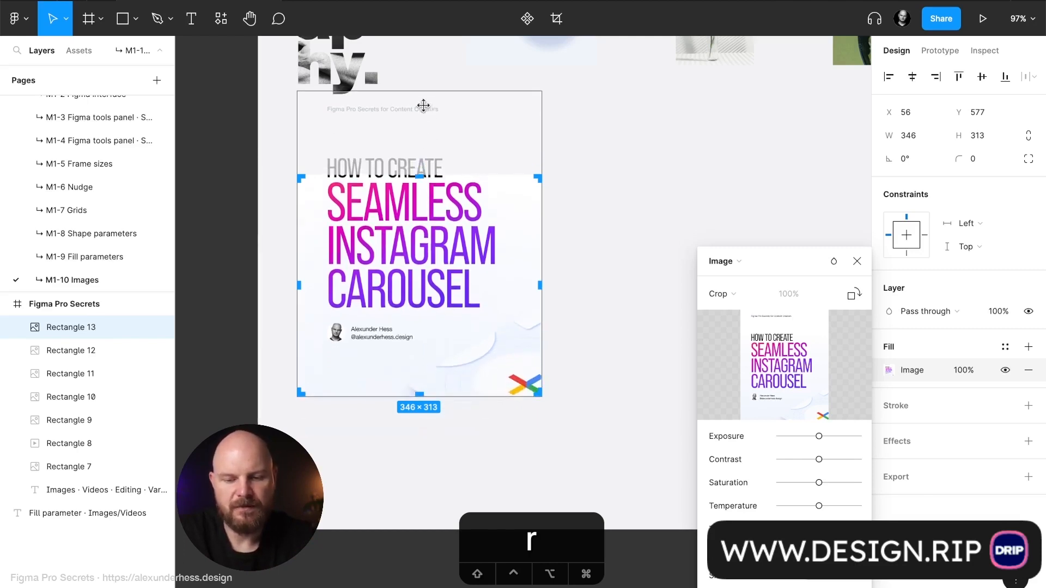
scroll(525, 132, "up", 3)
scroll(525, 133, "right", 2)
scroll(387, 183, "left", 4)
scroll(386, 183, "up", 1)
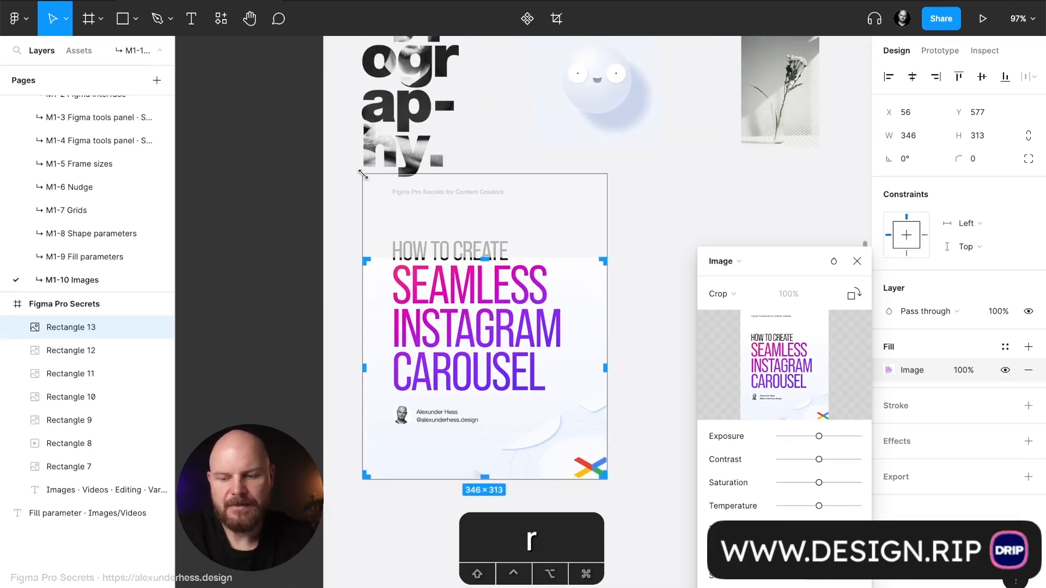
key("shift")
left_click_drag(361, 172, 209, 78)
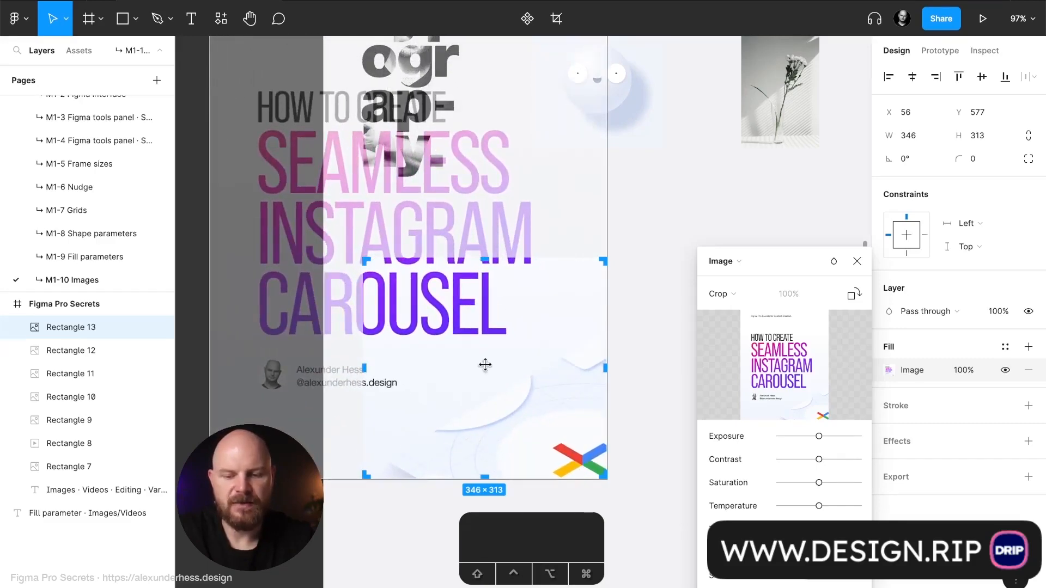
left_click_drag(476, 345, 549, 399)
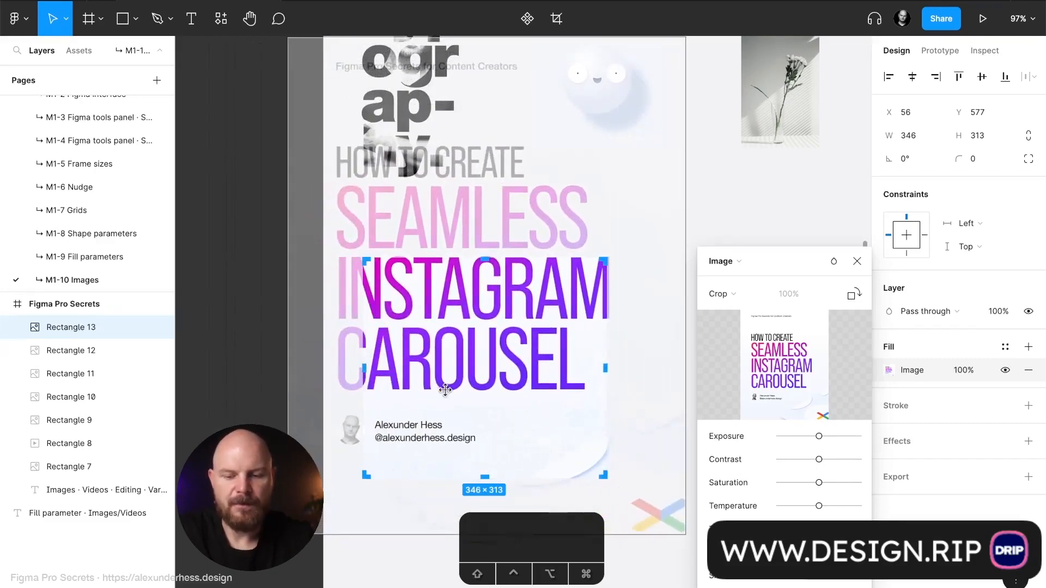
left_click_drag(445, 390, 493, 391)
Scale the image down slightly and shift it so "INSTAGRAM CAROUSEL" fits within the rectangle, and finish cropping
scroll(570, 240, "up", 1)
scroll(570, 240, "right", 1)
scroll(570, 240, "up", 1)
scroll(570, 239, "right", 1)
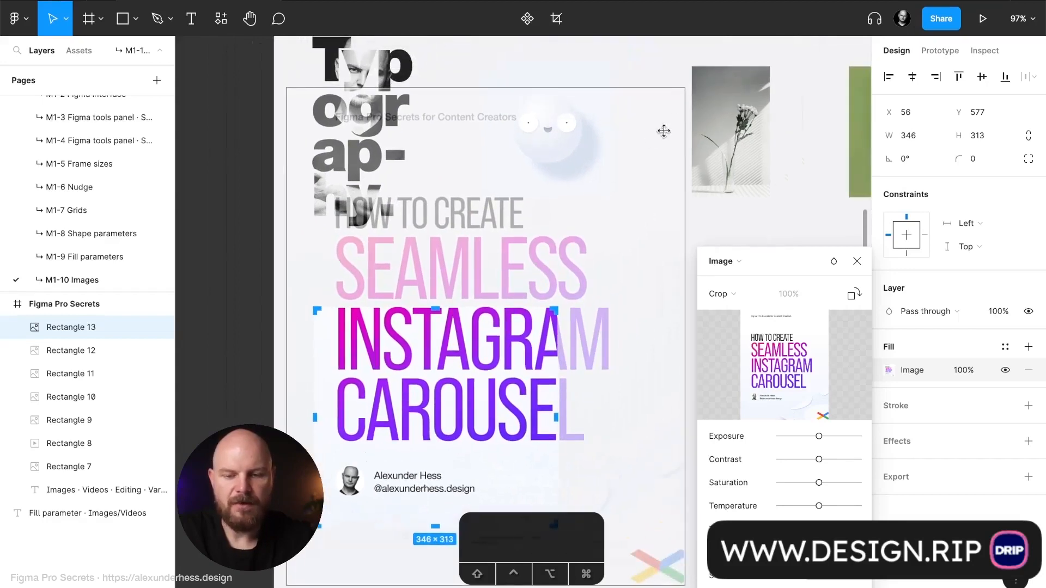
left_click_drag(681, 92, 617, 174)
left_click_drag(436, 400, 432, 362)
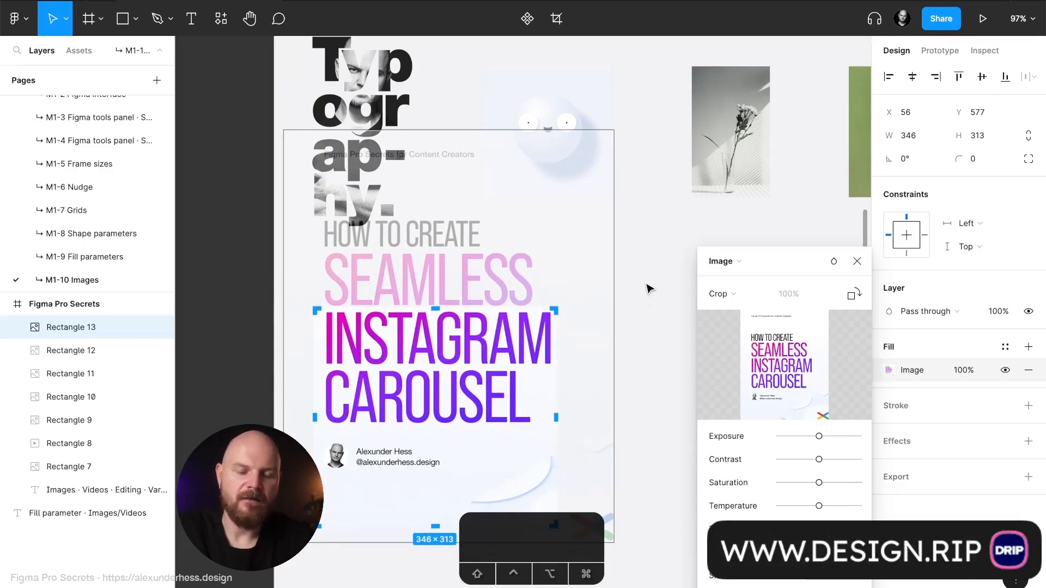
key("Escape")
scroll(463, 409, "down", 5)
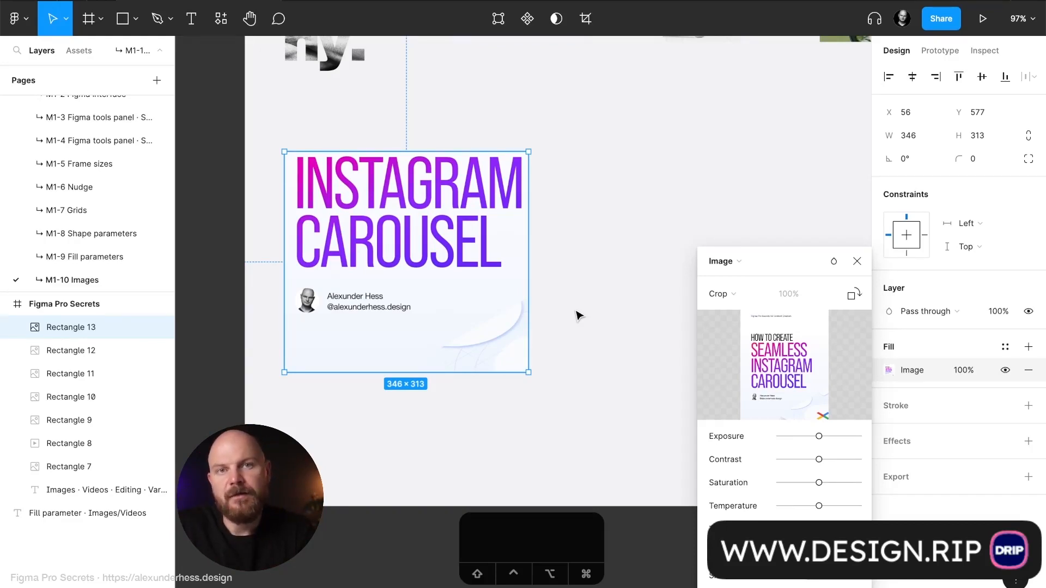
Draw a circle in the empty area beside the cropped rectangle and set its size to 150 × 150
scroll(545, 289, "right", 5)
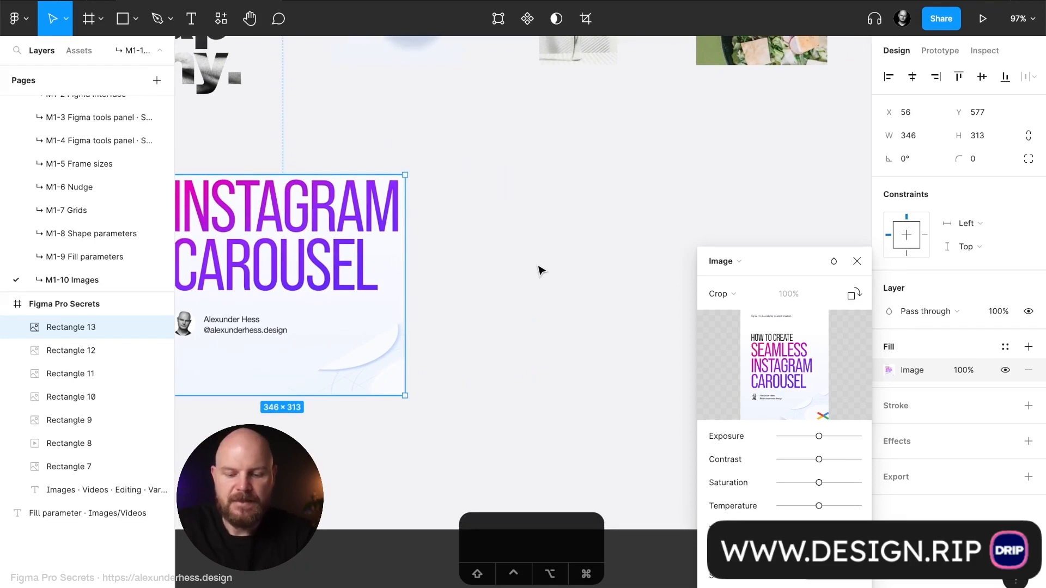
key("o")
left_click_drag(505, 251, 589, 358)
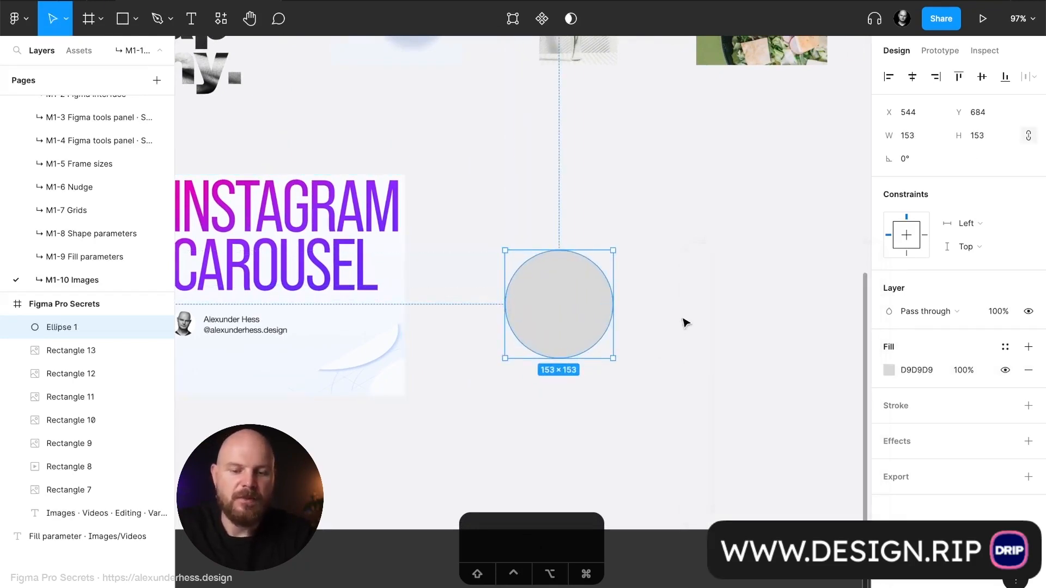
left_click(917, 136)
type("150")
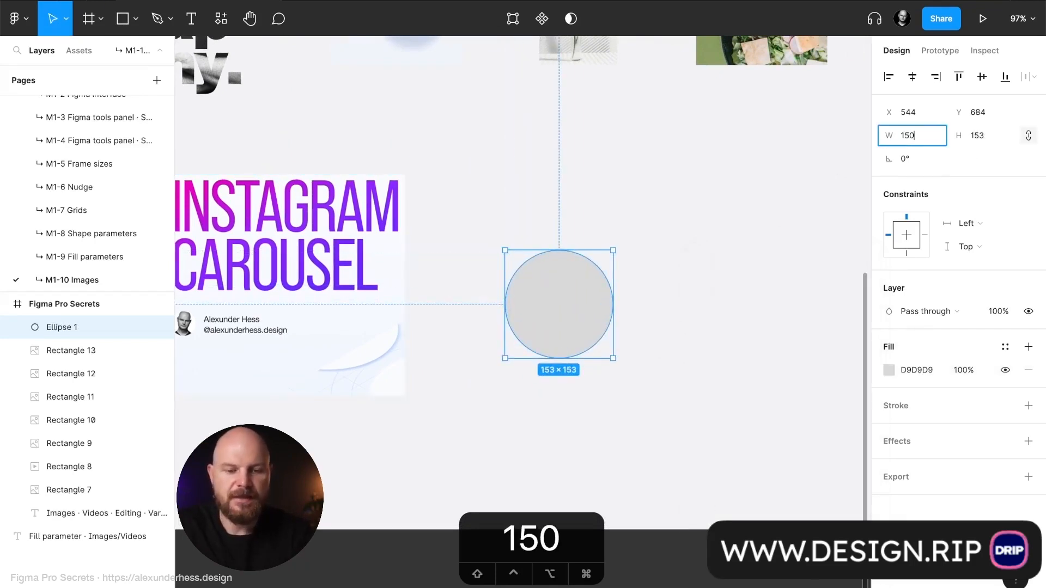
key("Return")
Change the circle's solid fill to an image fill using Slice 10.png from the Seamless Carousel folder
scroll(556, 345, "down", 2)
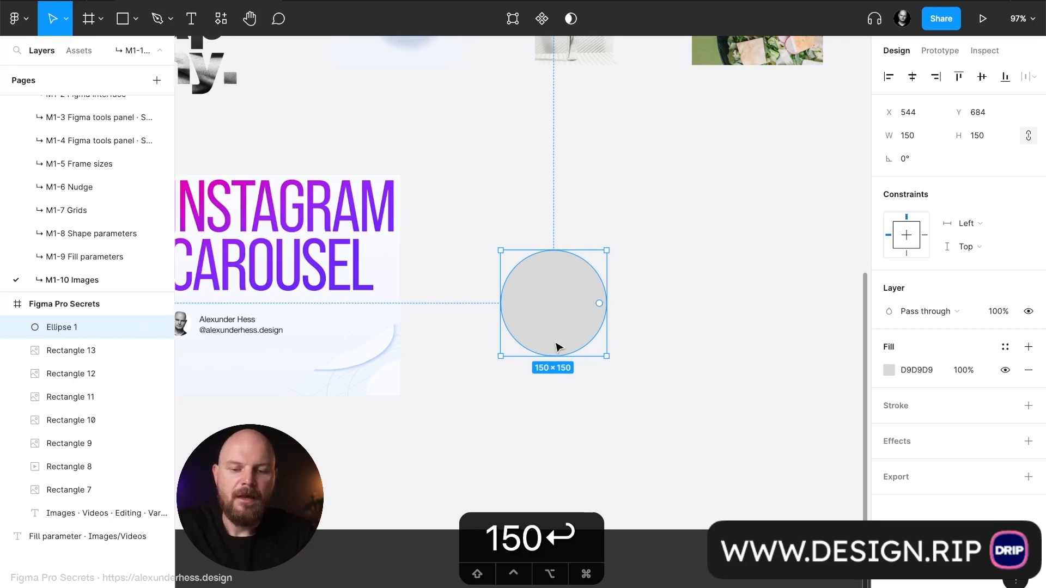
left_click(889, 370)
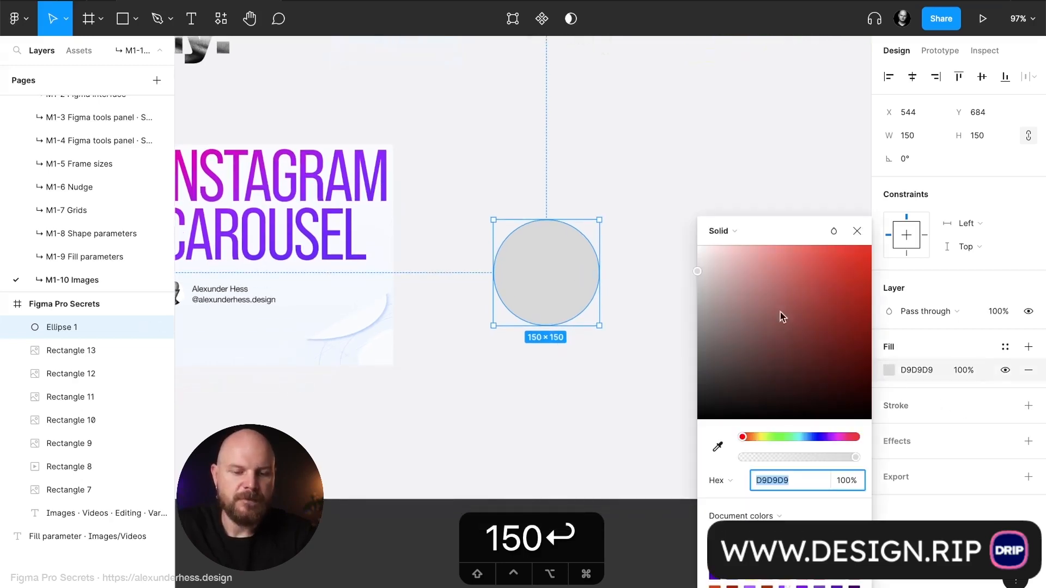
left_click(736, 231)
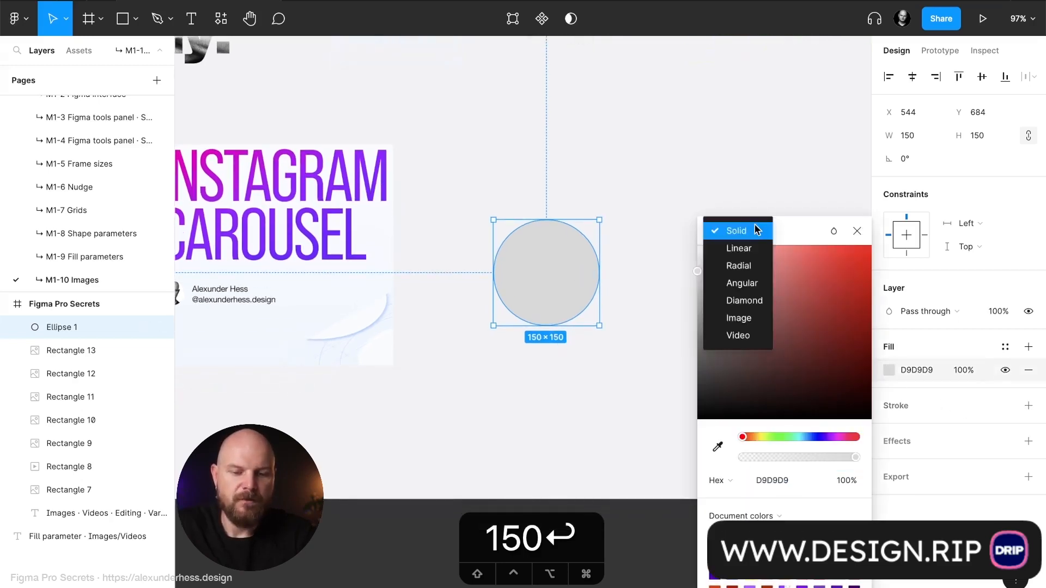
left_click(752, 318)
left_click(766, 343)
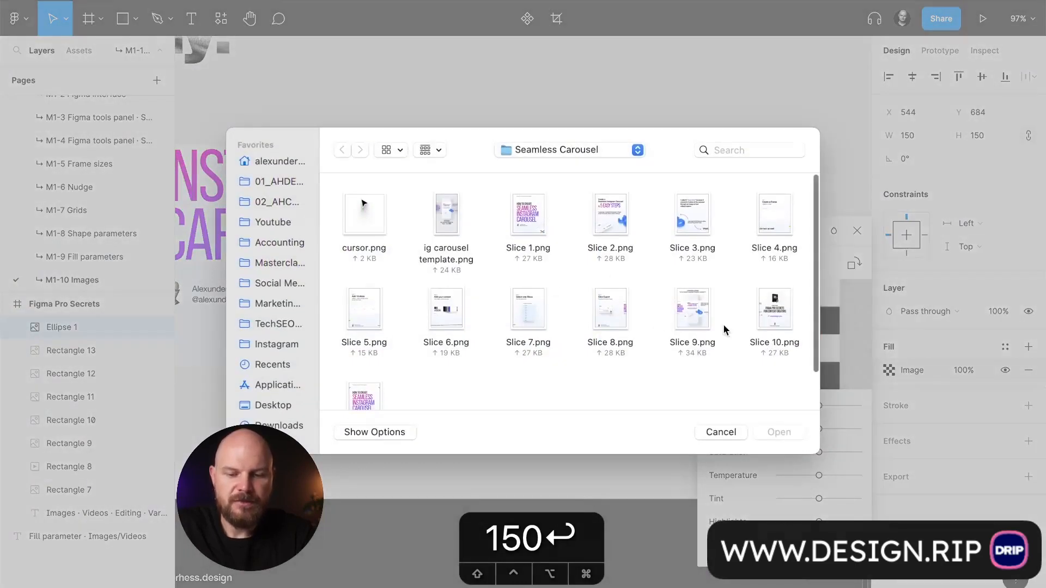
left_click(594, 152)
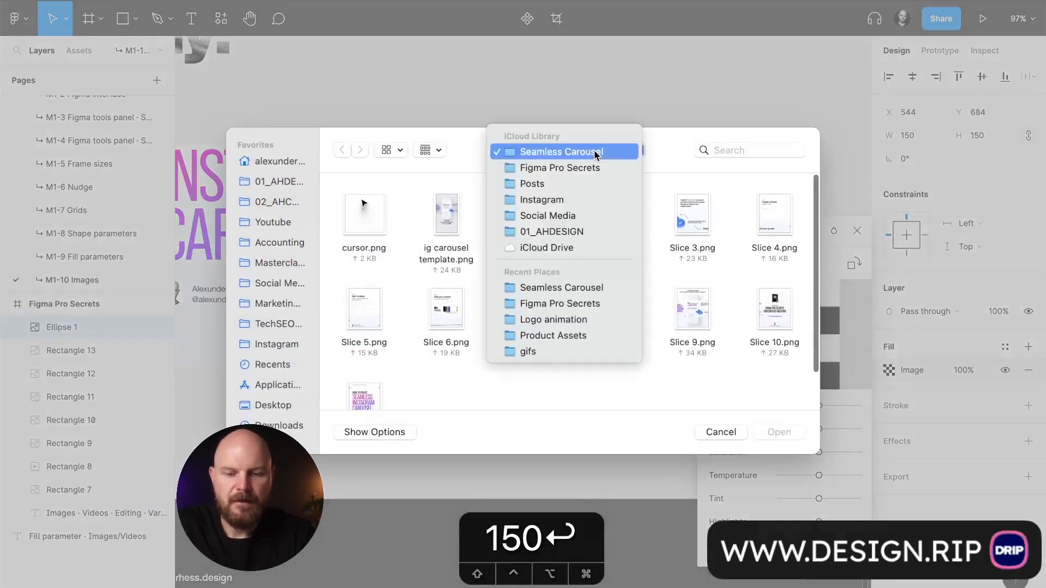
left_click(594, 152)
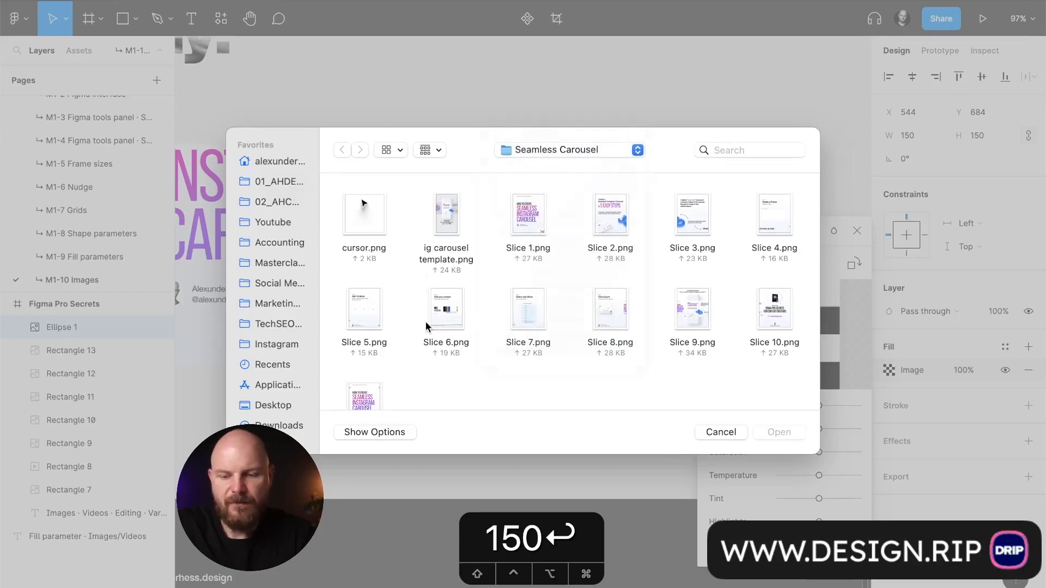
left_click(776, 325)
left_click(781, 433)
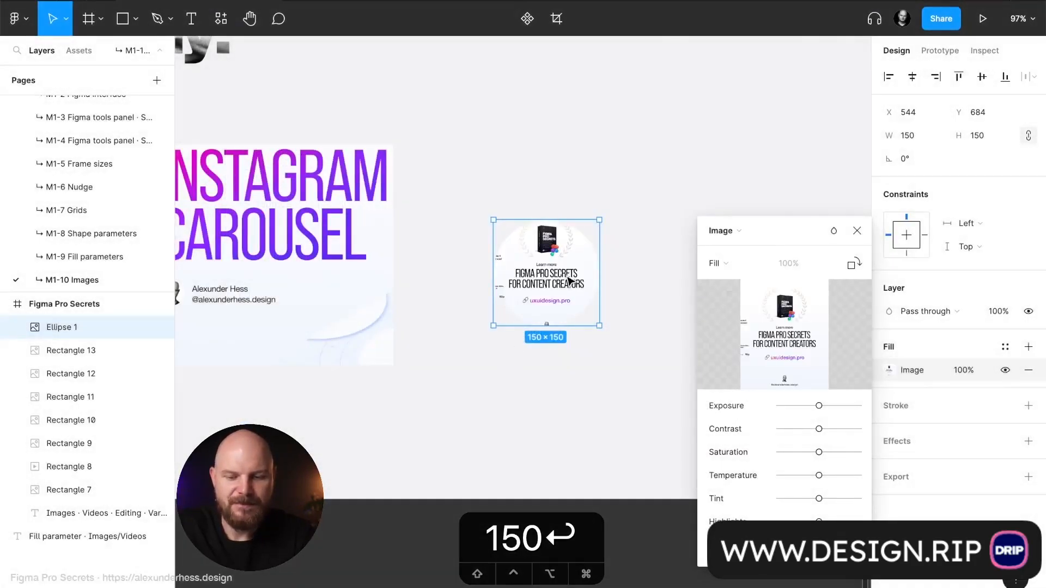
Set the circle's image fill to Crop, enlarge the image proportionally, and move its small portrait into the circle
scroll(568, 280, "up", 1)
scroll(568, 281, "right", 1)
left_click(706, 263)
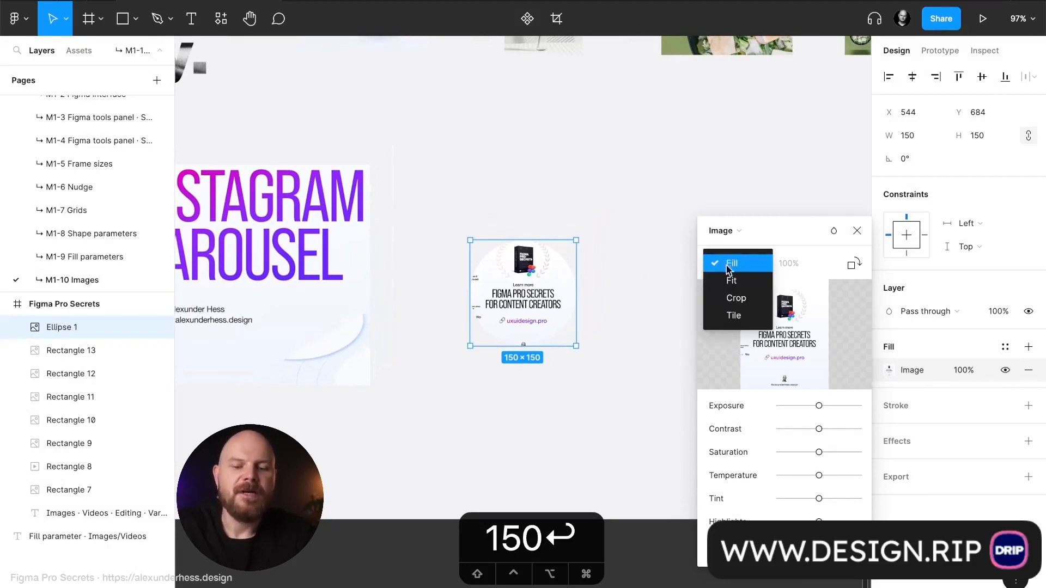
left_click(734, 297)
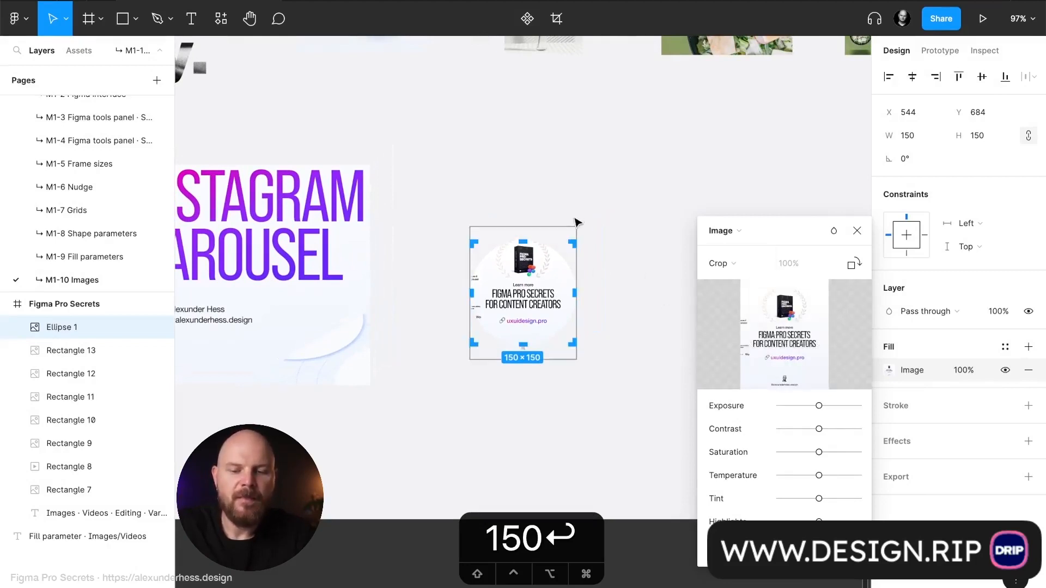
left_click_drag(574, 221, 715, 177)
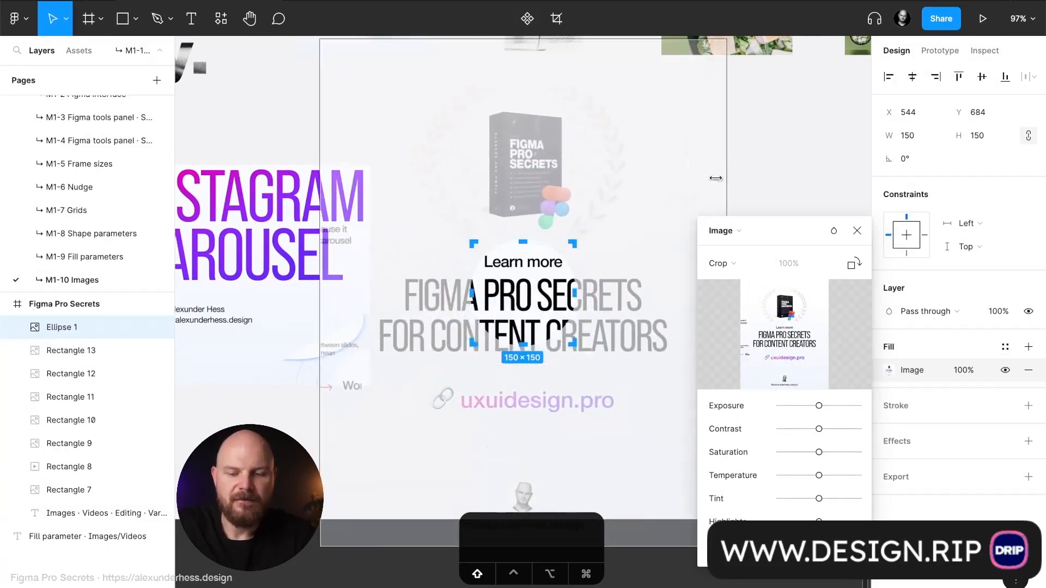
left_click_drag(532, 305, 537, 86)
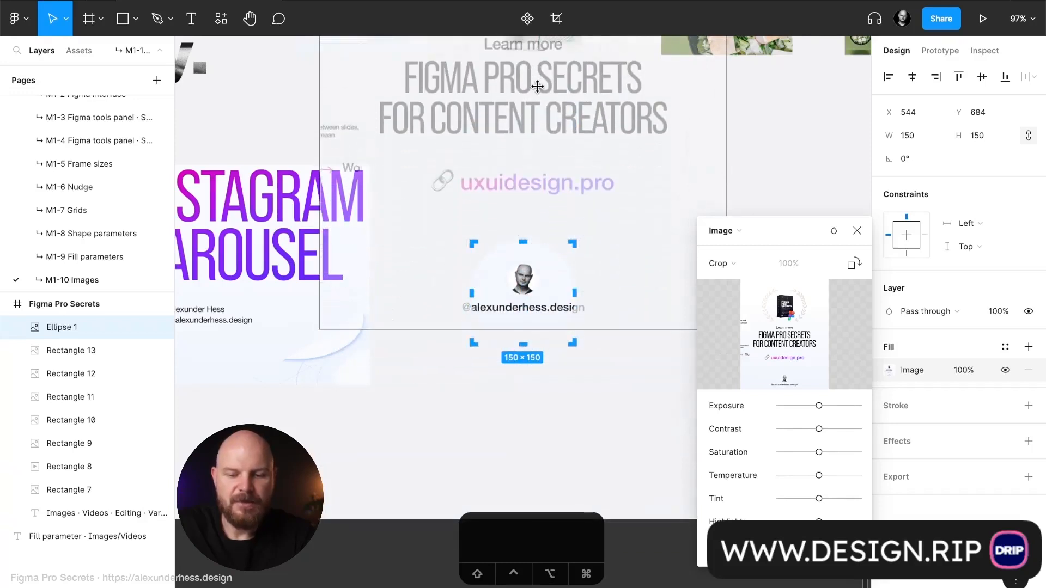
Enlarge the circle's cropped image further from its centre and bring the portrait back into the circle
scroll(639, 179, "down", 1)
scroll(640, 180, "right", 3)
scroll(640, 180, "up", 1)
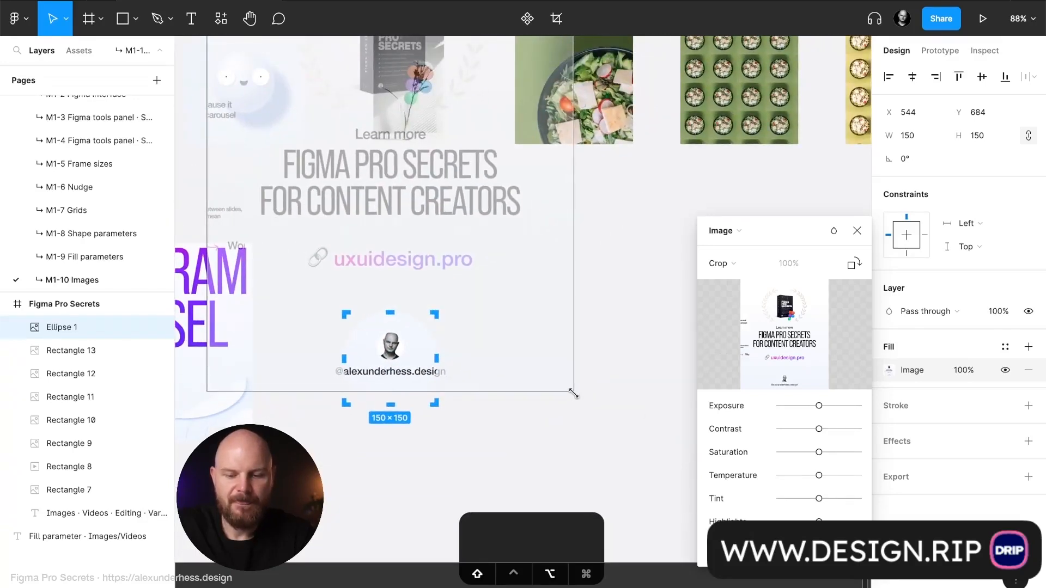
left_click_drag(574, 394, 754, 564)
left_click_drag(538, 408, 532, 256)
Scale the image up again until the portrait fills the circle, centre it there, and apply the crop
scroll(537, 261, "down", 2)
scroll(594, 419, "right", 2)
scroll(593, 419, "up", 1)
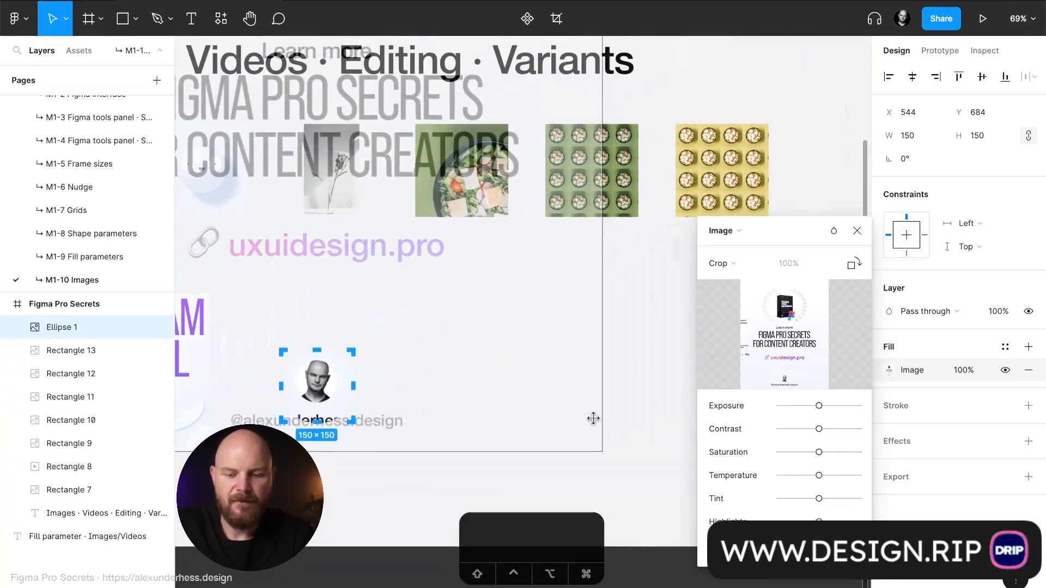
left_click_drag(633, 486, 848, 585)
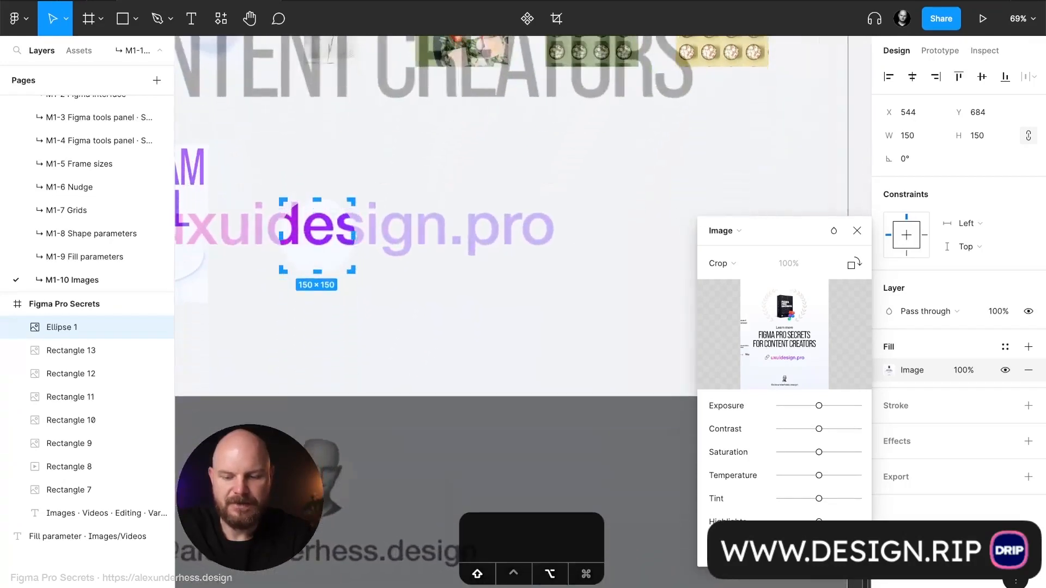
left_click_drag(370, 431, 374, 193)
scroll(413, 198, "up", 3)
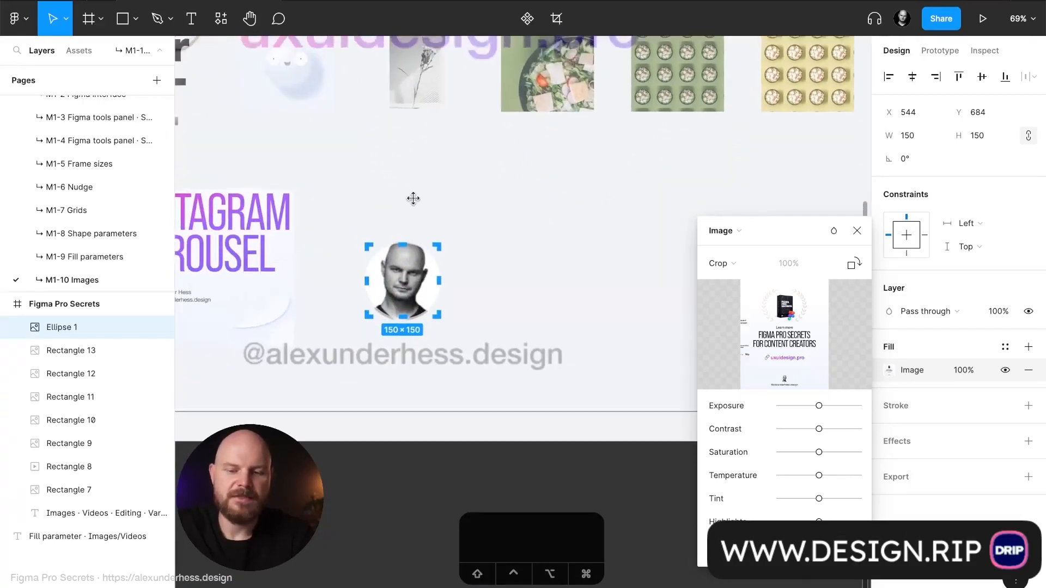
key("Return")
scroll(410, 230, "up", 3)
left_click(490, 251)
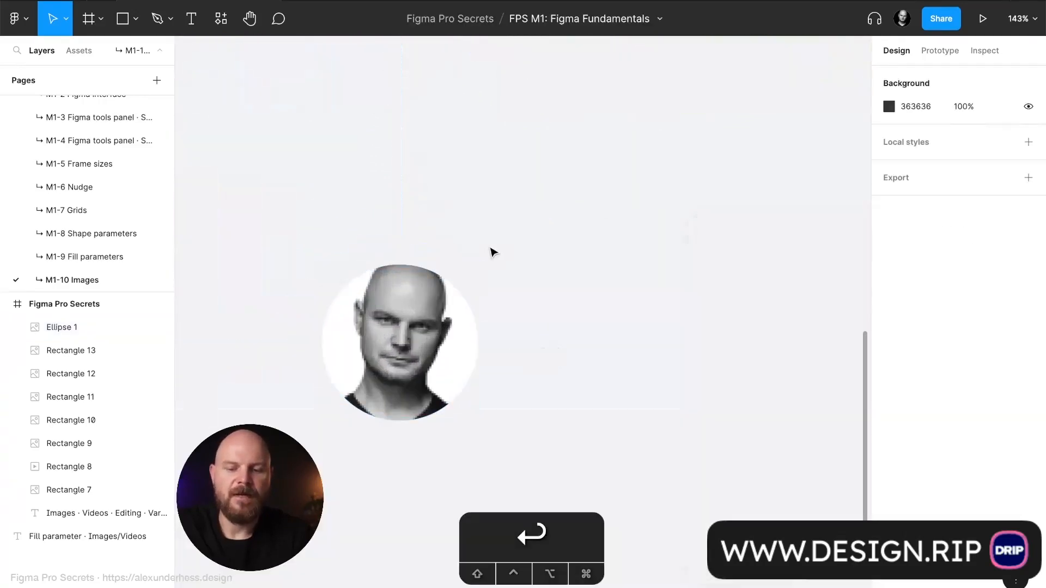
Examine the circle's image fill settings and its scale mode options, and close the settings
scroll(492, 249, "down", 5)
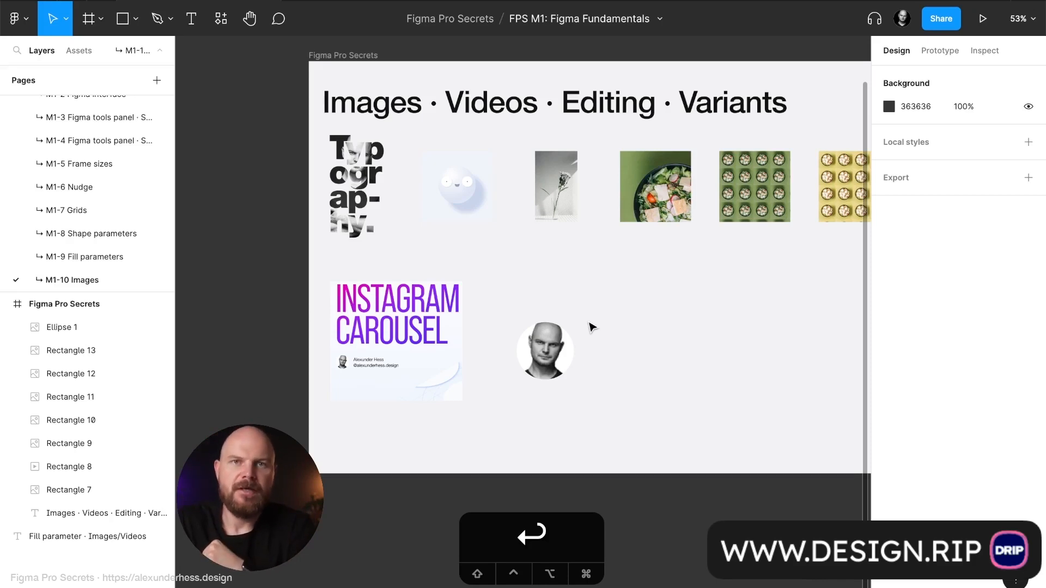
scroll(592, 327, "down", 2)
scroll(592, 327, "right", 1)
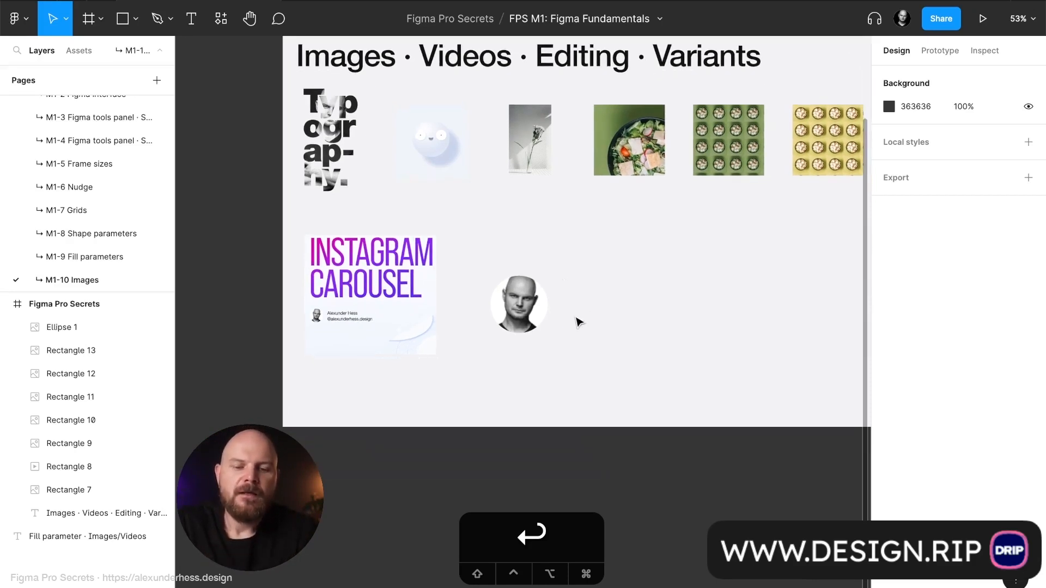
left_click(527, 310)
left_click(527, 311)
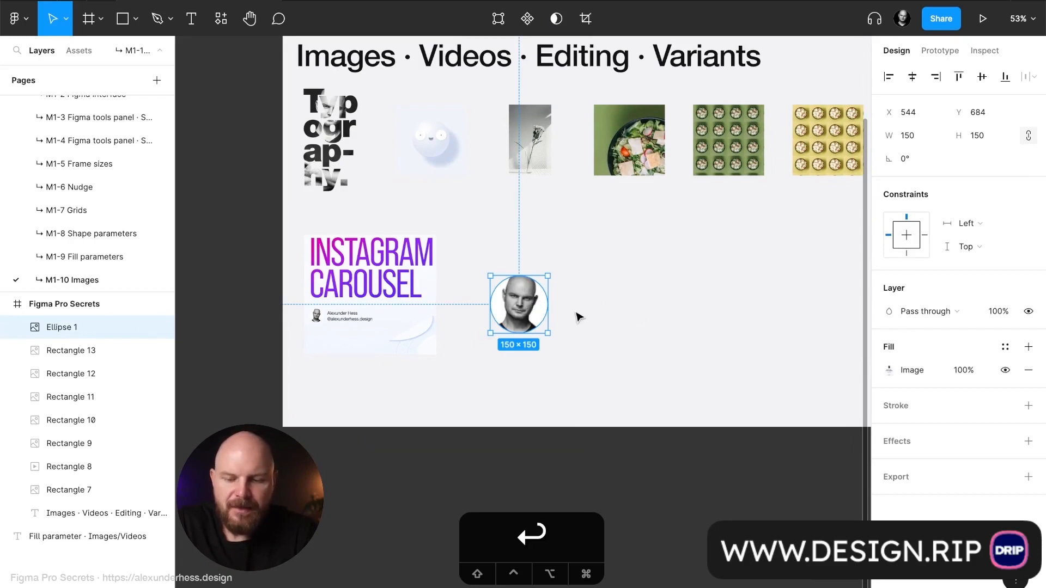
left_click(889, 370)
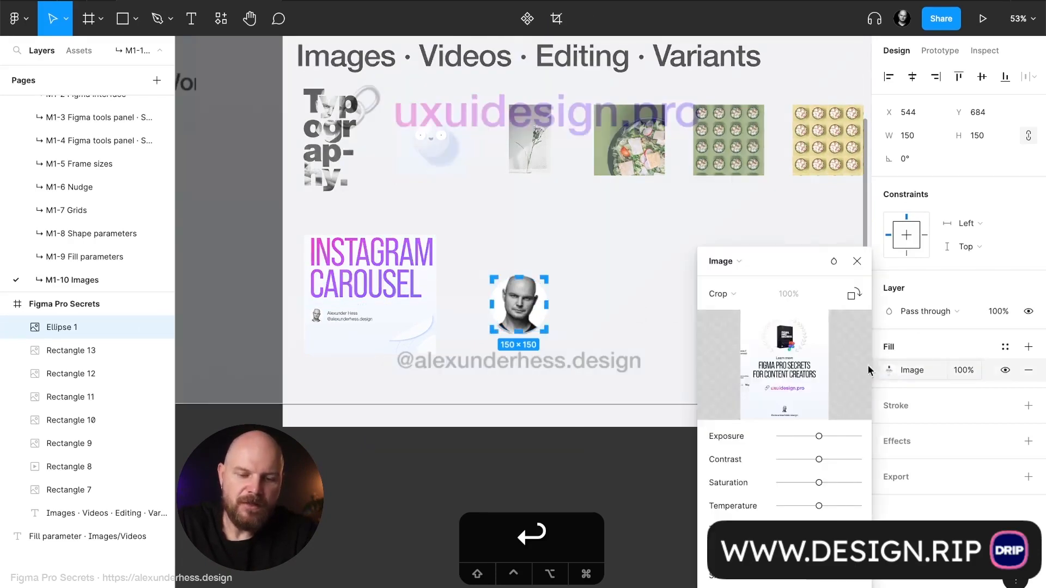
left_click(756, 296)
left_click(757, 296)
left_click(858, 261)
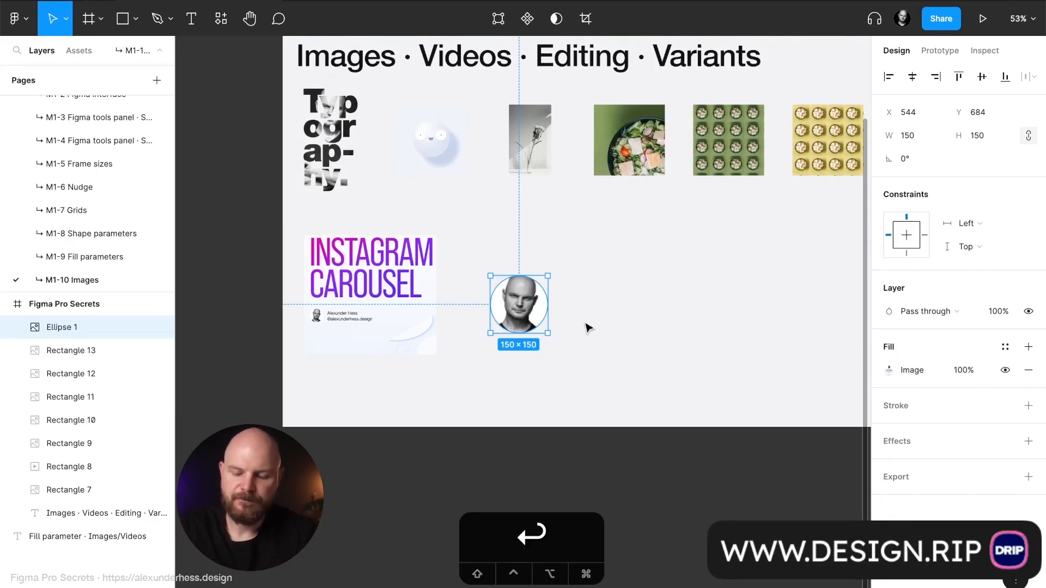
Reopen the circle's image crop, shrink the image and move its book graphic into the circle
key("alt")
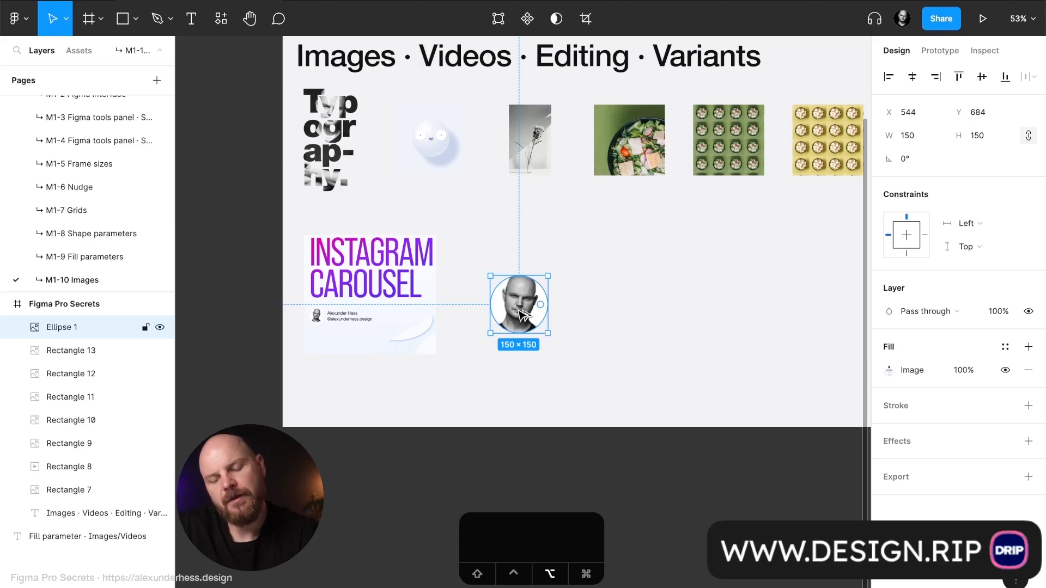
double_click(523, 314)
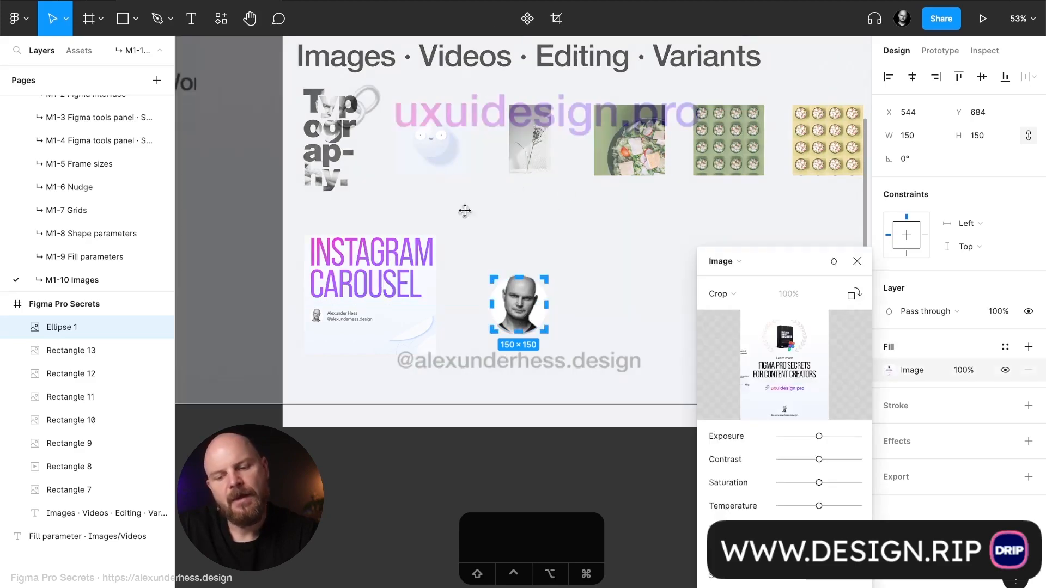
scroll(552, 235, "down", 5)
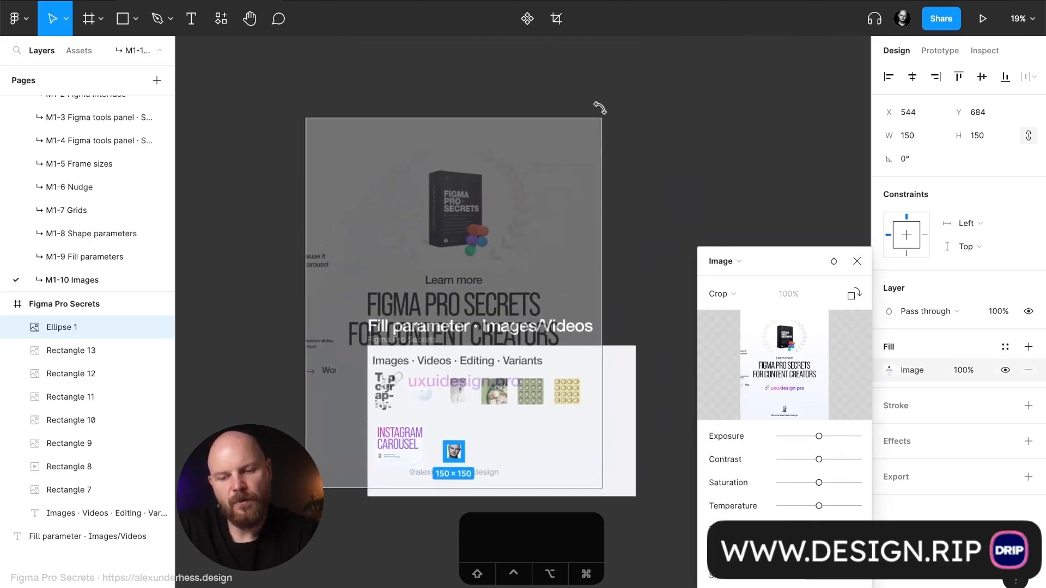
left_click_drag(603, 109, 426, 279)
scroll(463, 218, "down", 5)
left_click_drag(483, 152, 478, 374)
scroll(484, 319, "up", 10)
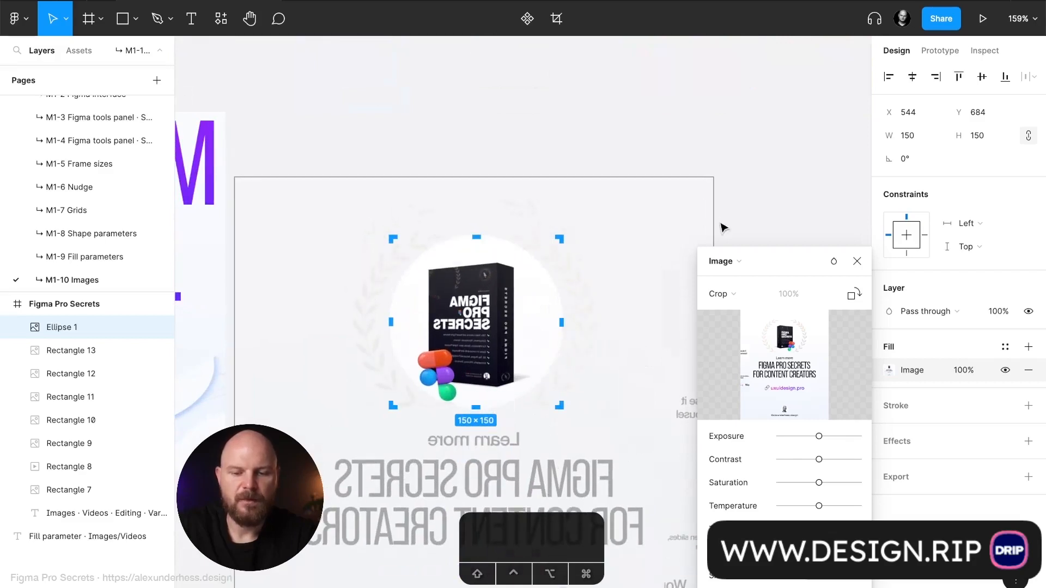
Flip the circle's mirrored image back horizontally, scale it down from its centre and move the book graphic up into the circle
left_click_drag(712, 221, 270, 376)
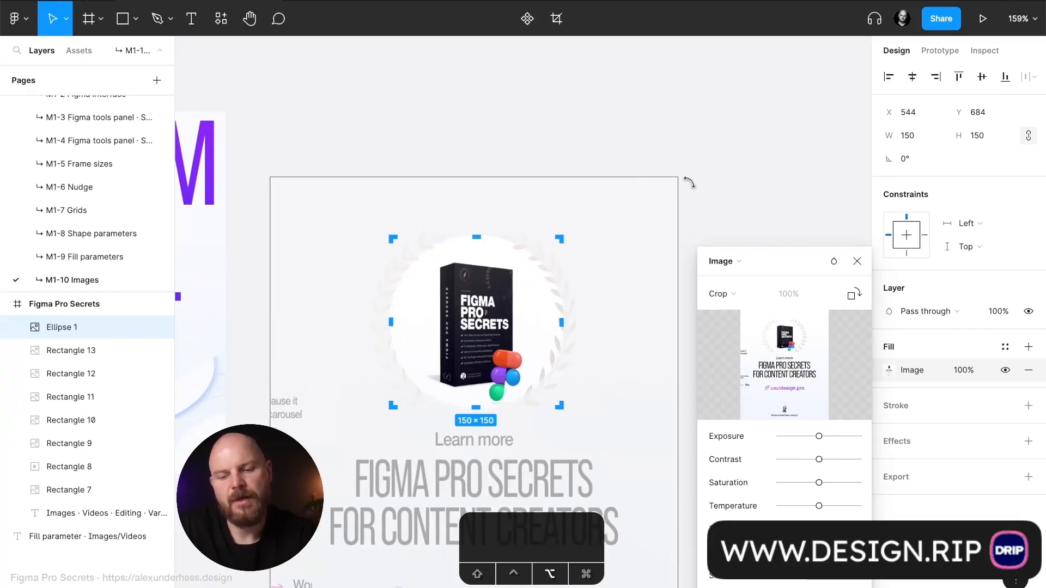
left_click_drag(681, 179, 636, 235)
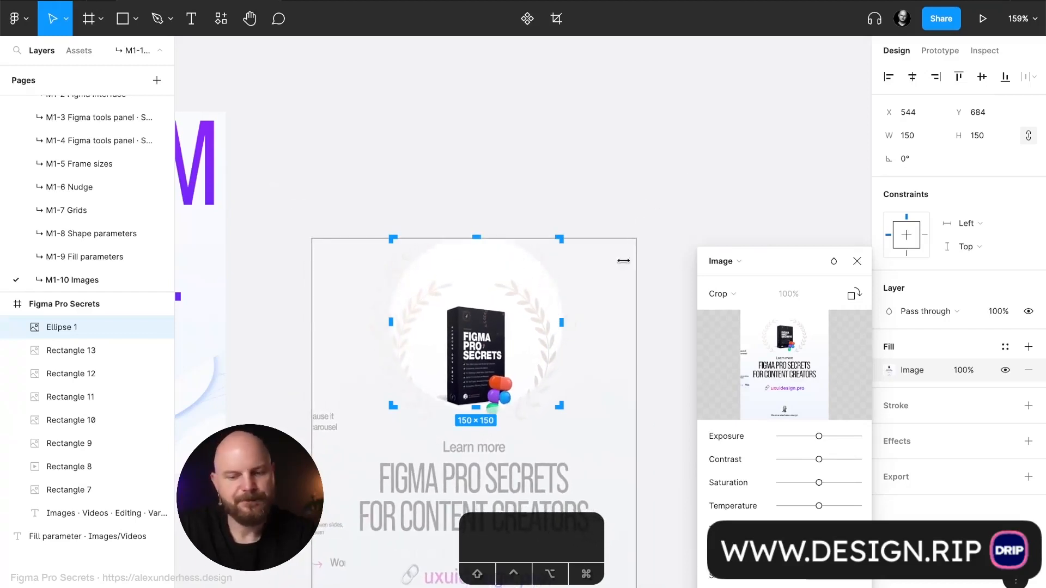
left_click_drag(496, 328, 496, 302)
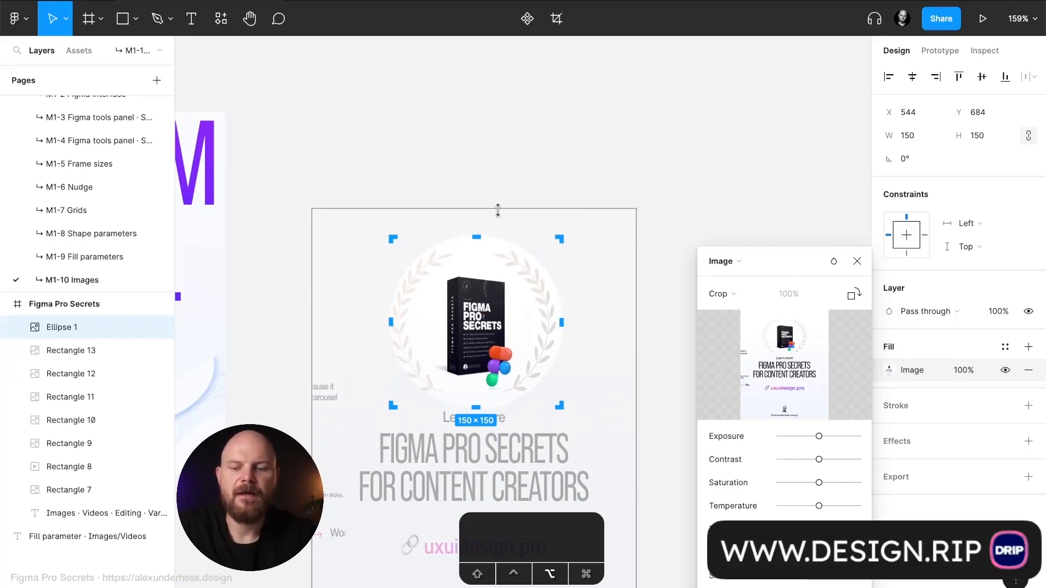
Shrink the image slightly more, centre the book and laurel wreath in the circle, and apply the crop
left_click_drag(498, 210, 499, 228)
left_click_drag(480, 325, 483, 316)
left_click_drag(638, 218, 634, 224)
left_click_drag(486, 334, 486, 331)
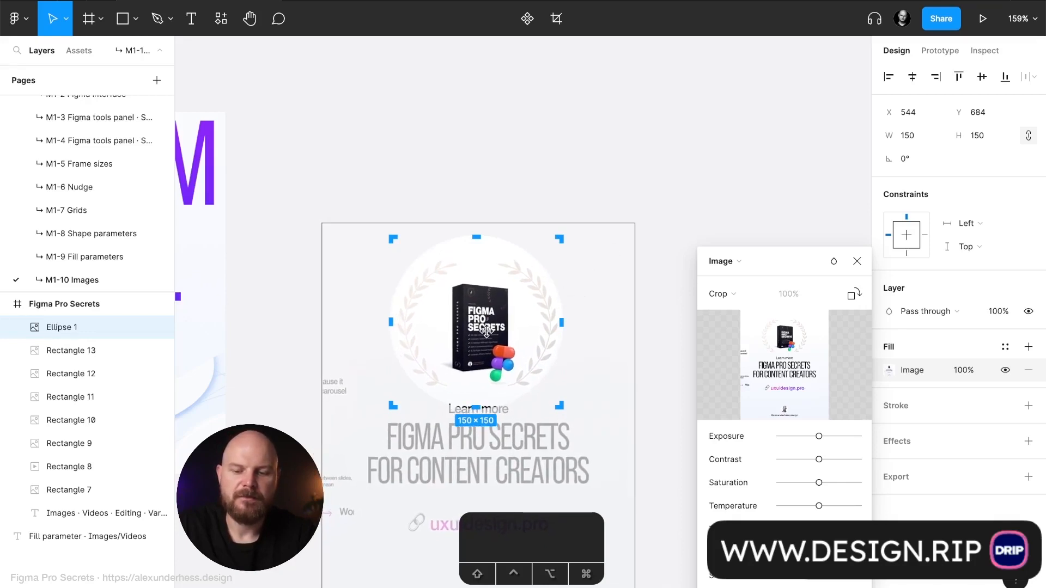
key("Return")
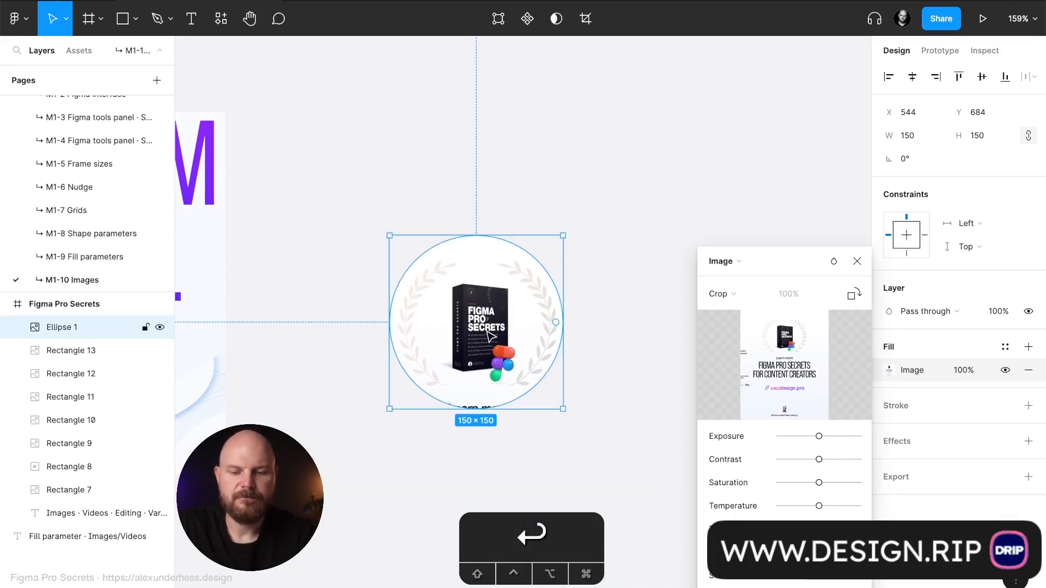
left_click(857, 261)
left_click(721, 280)
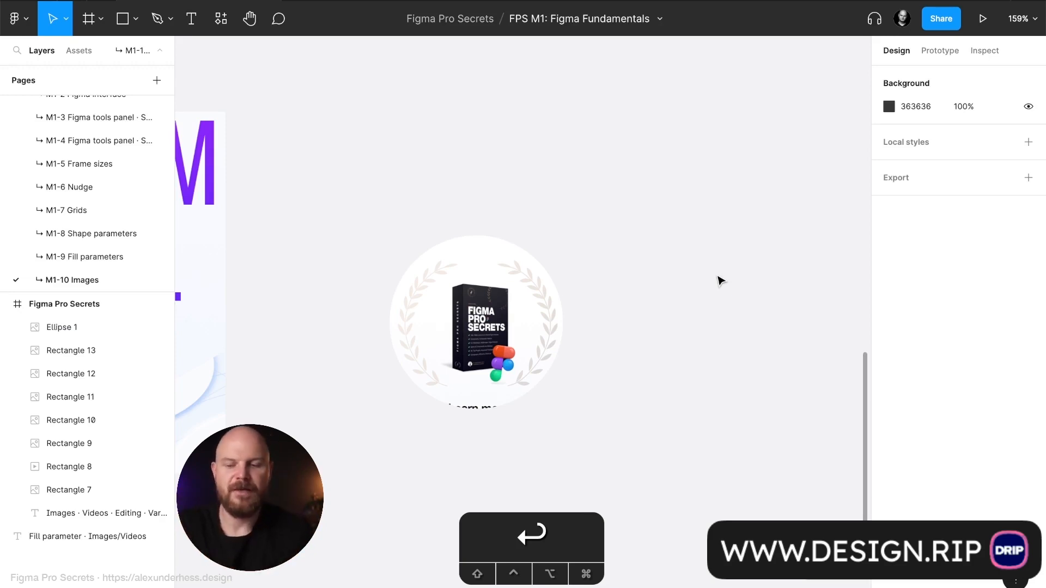
Widen the circle to 153, then flip it horizontally and vertically and reverse both flips
left_click(553, 321)
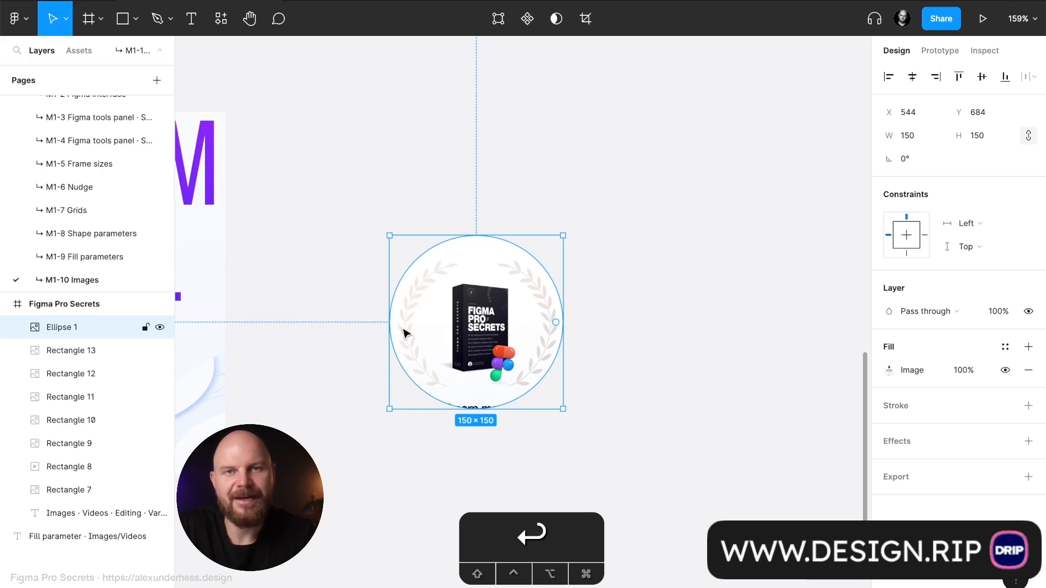
mouse_move(393, 328)
left_mouse_down()
mouse_move(788, 311)
mouse_move(360, 330)
mouse_move(734, 324)
mouse_move(372, 340)
mouse_move(386, 335)
left_mouse_up()
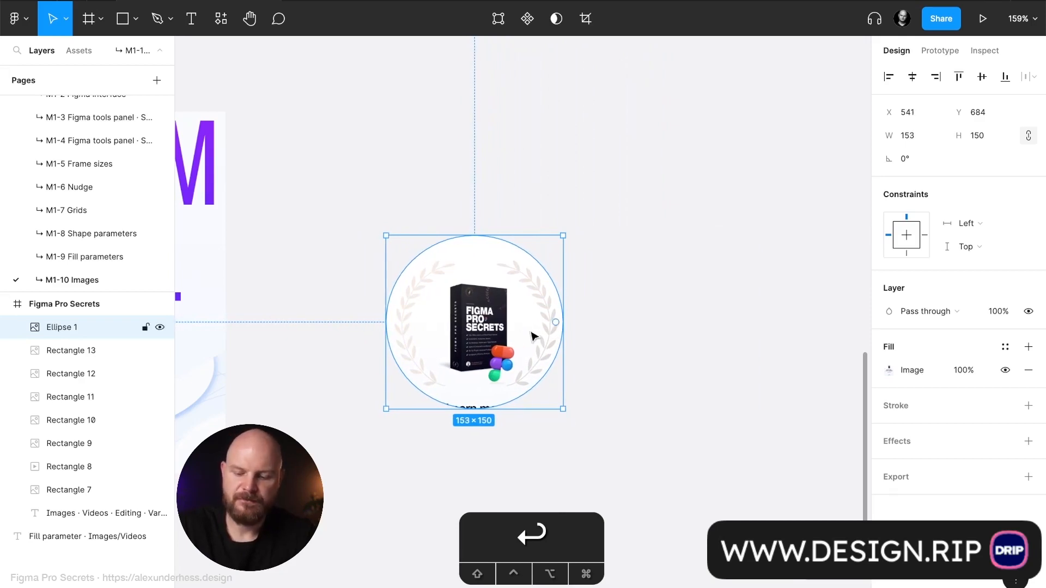
key("shift+h")
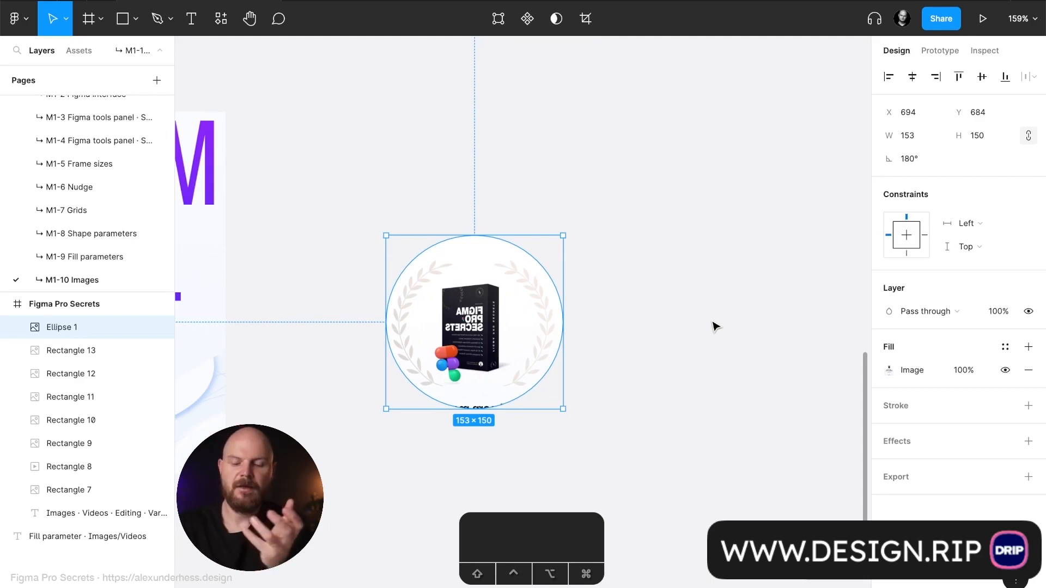
key("shift+v")
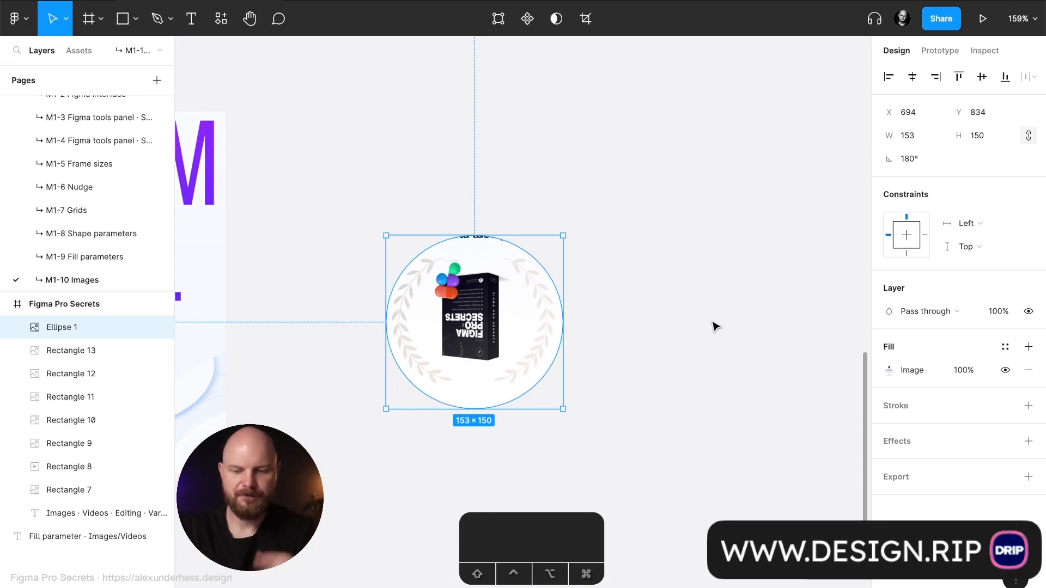
key("shift+v")
key("shift+h")
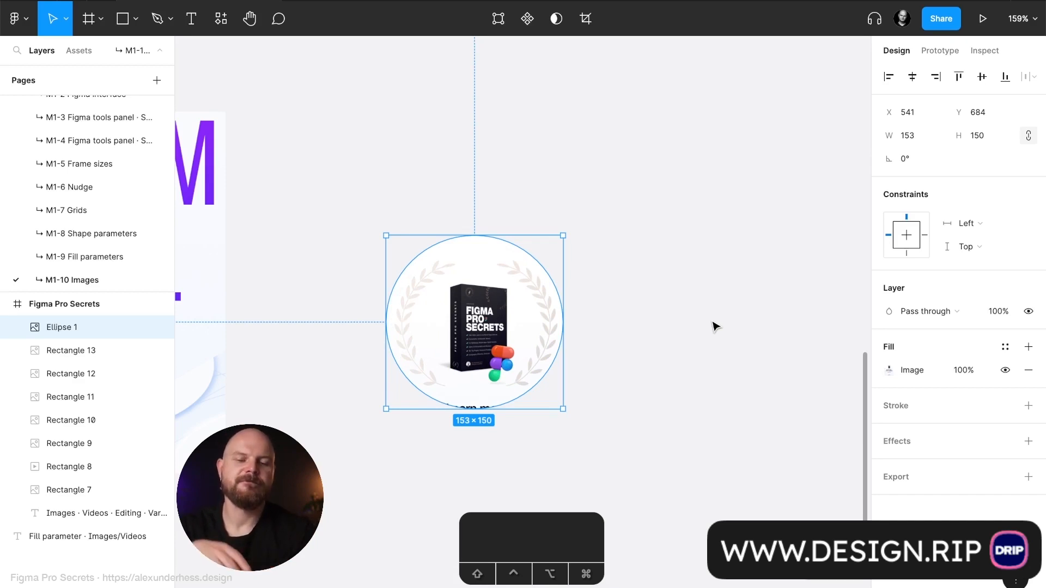
Delete the circle with the book image
scroll(715, 326, "left", 3)
scroll(715, 326, "down", 2)
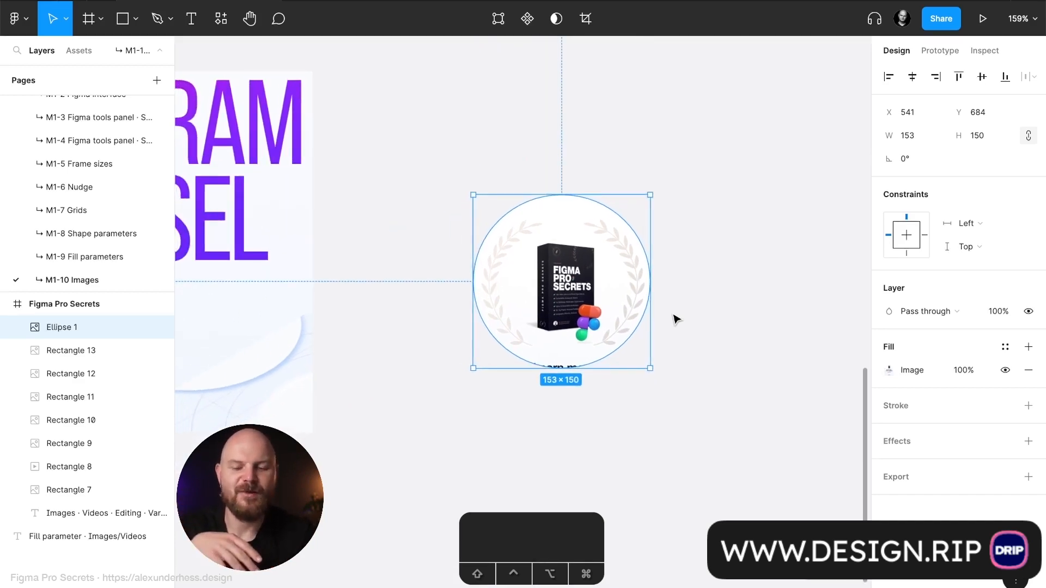
scroll(675, 320, "down", 5)
scroll(676, 316, "up", 5)
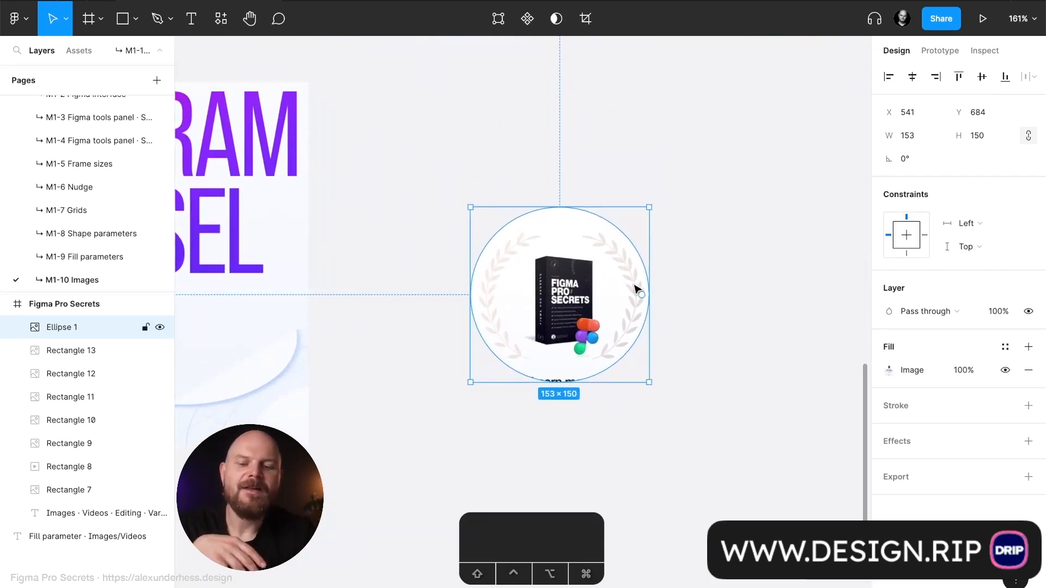
key("BackSpace")
Set the Instagram carousel rectangle's image fill to the Tile scale mode
scroll(577, 295, "left", 10)
scroll(577, 295, "up", 2)
left_click(578, 295)
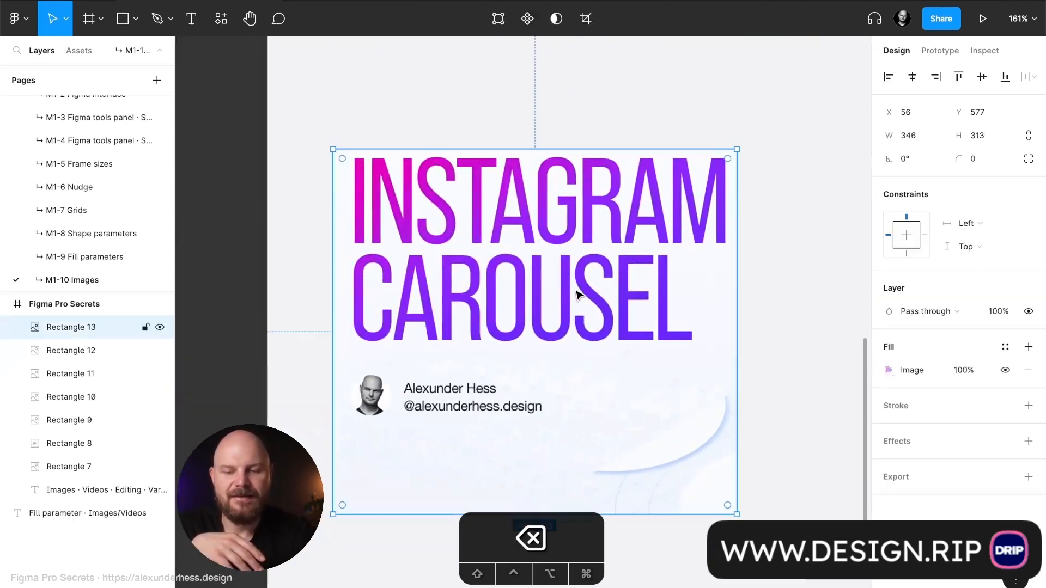
left_click(889, 371)
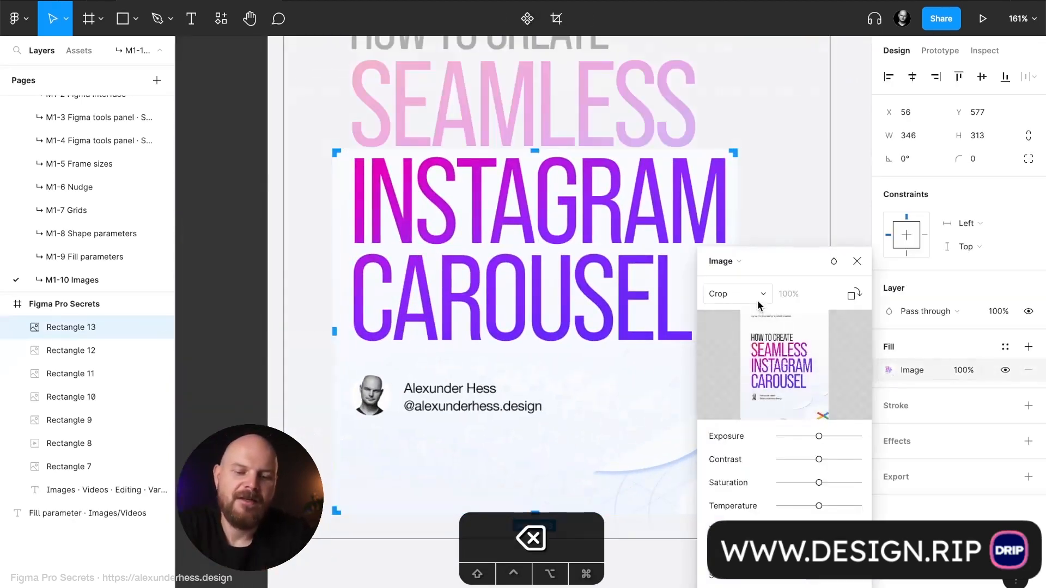
left_click(722, 293)
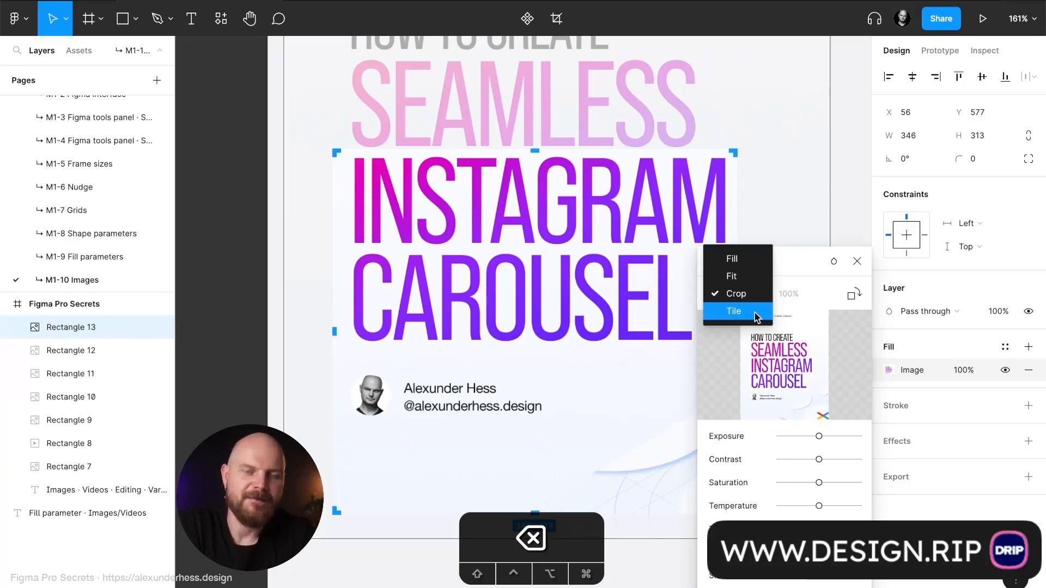
left_click(754, 311)
scroll(506, 327, "down", 6)
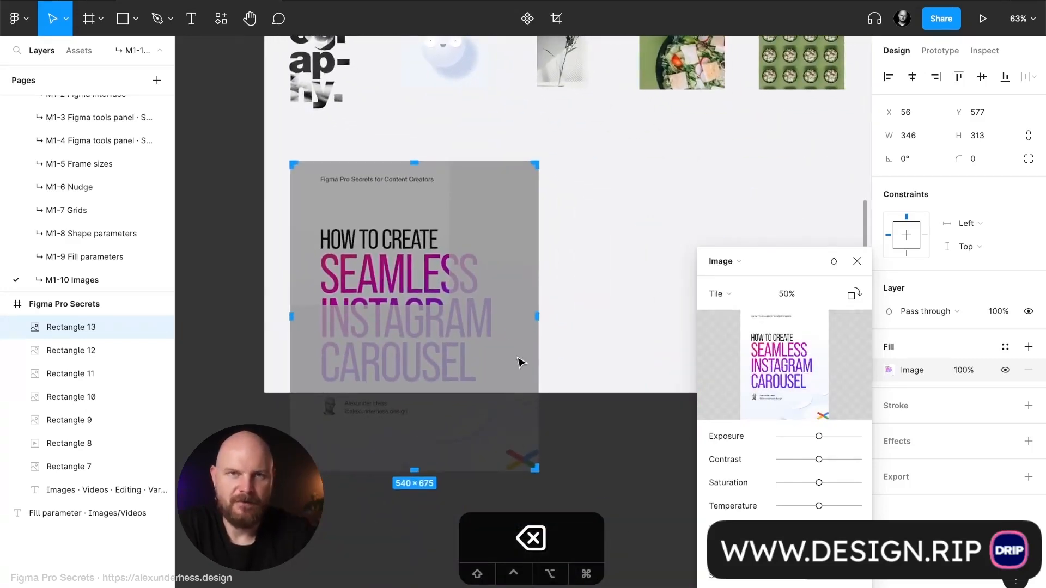
Shrink the rectangle's image tile on the canvas in stages to about 54 × 68
left_click_drag(536, 471, 333, 222)
scroll(333, 221, "up", 5)
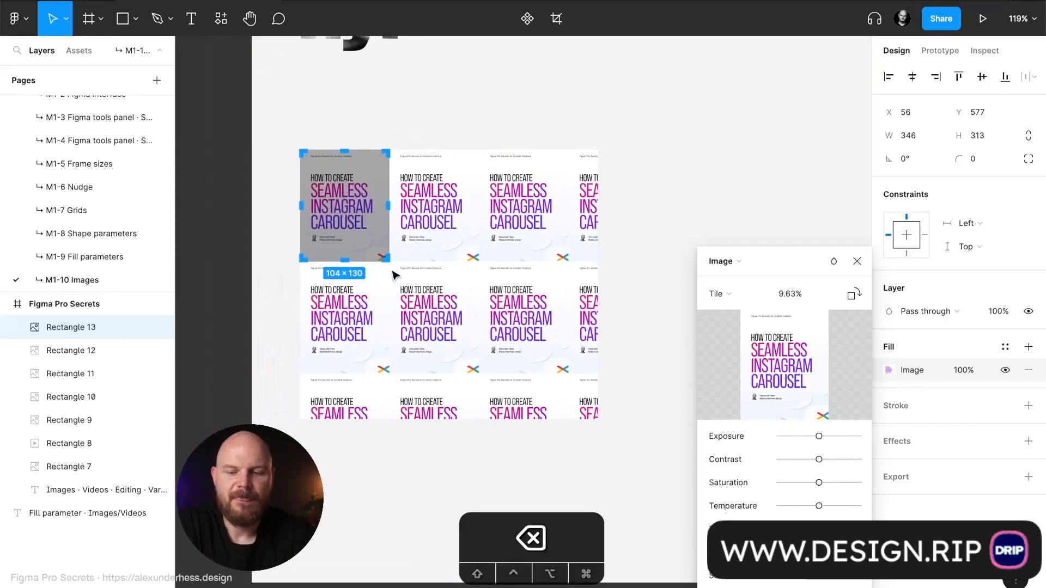
left_click_drag(386, 260, 360, 223)
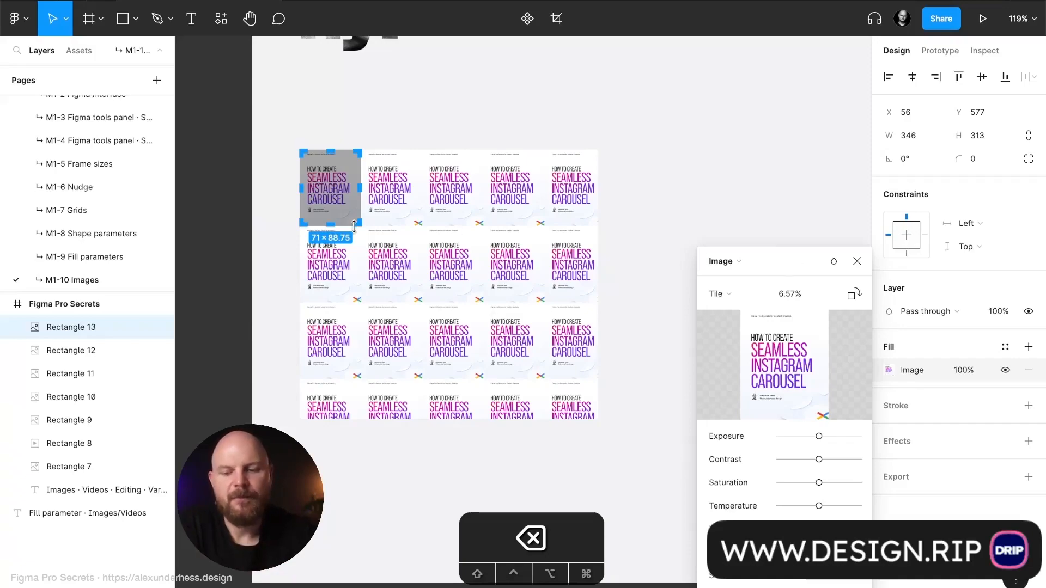
mouse_move(357, 224)
left_mouse_down()
mouse_move(442, 326)
mouse_move(336, 198)
mouse_move(346, 217)
mouse_move(347, 208)
left_mouse_up()
Set the rectangle's tile scale to 1%
left_click(806, 294)
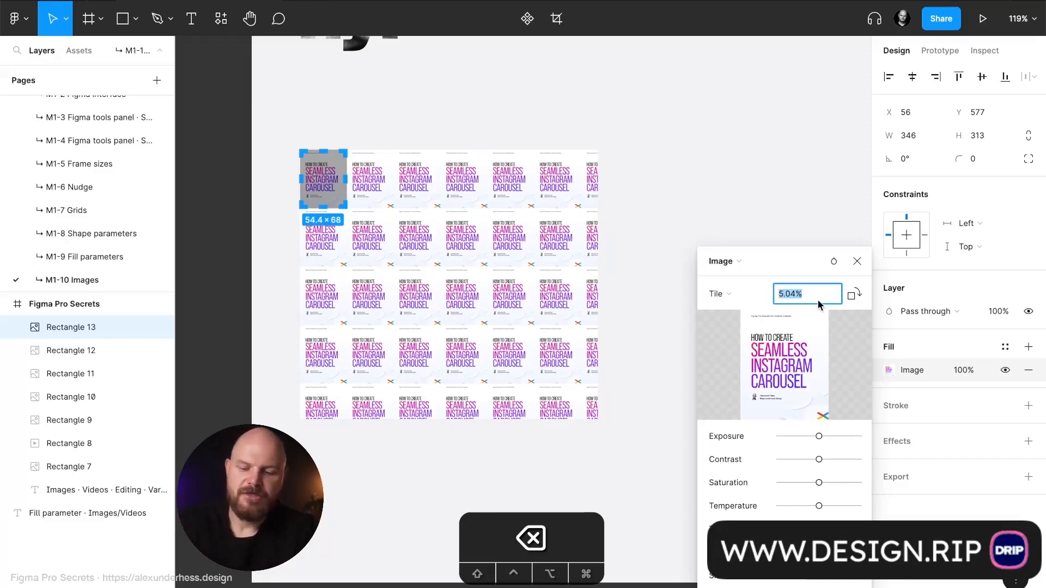
type("1")
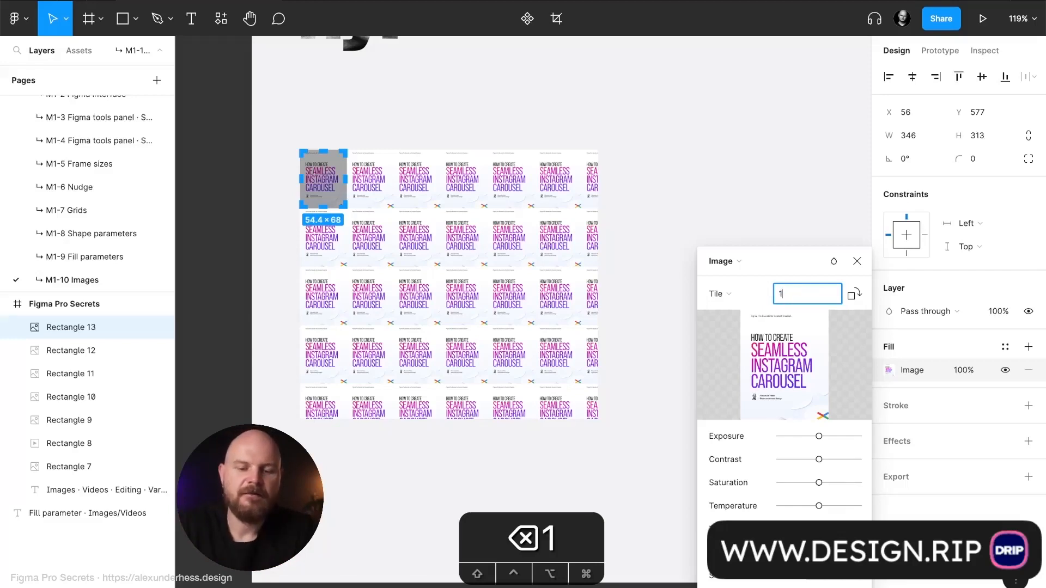
key("Return")
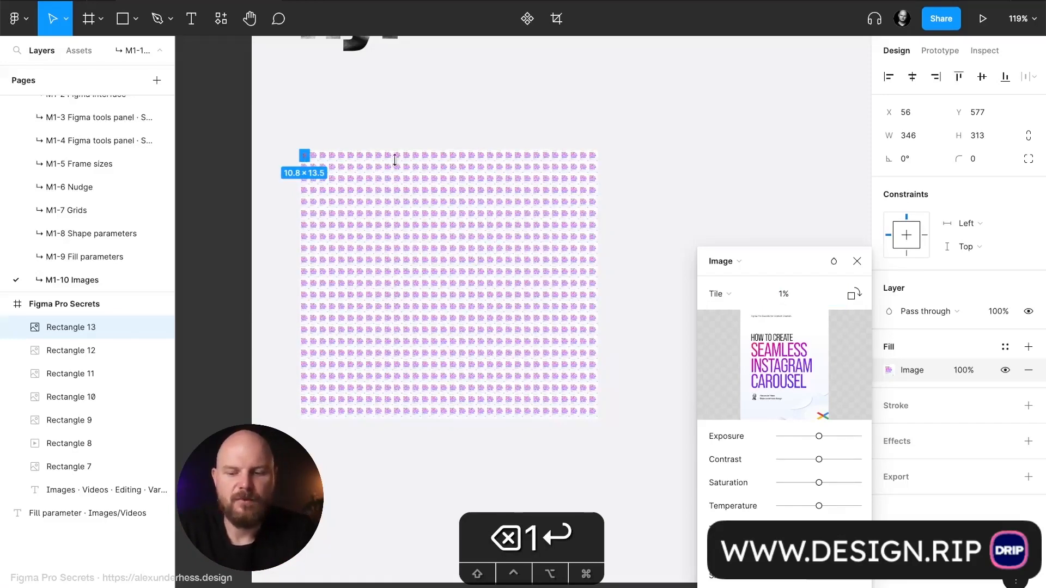
Set the rectangle's tile scale to 4%, close the image fill settings and deselect the rectangle
left_click(802, 293)
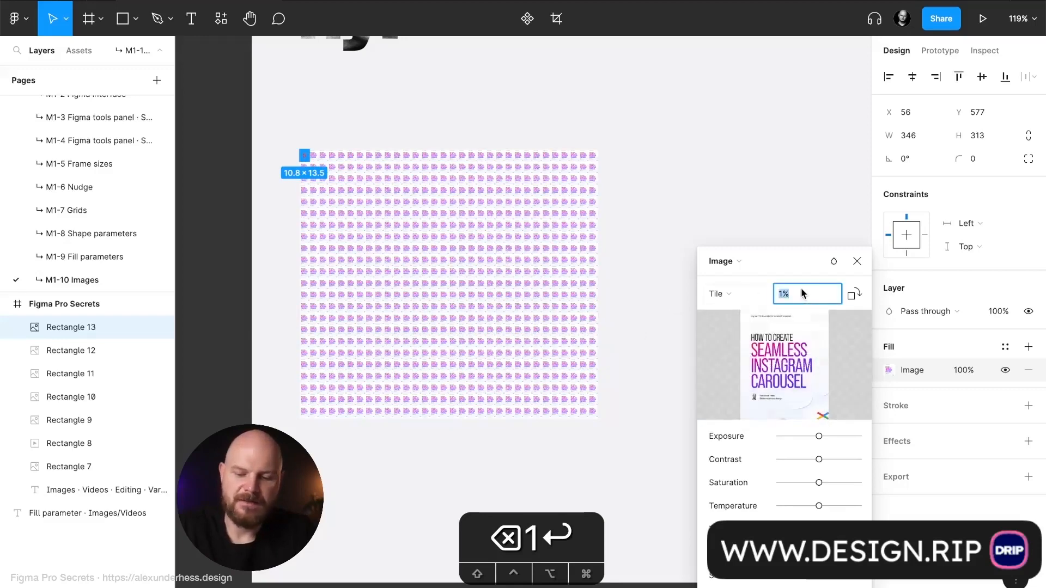
type("4")
key("Return")
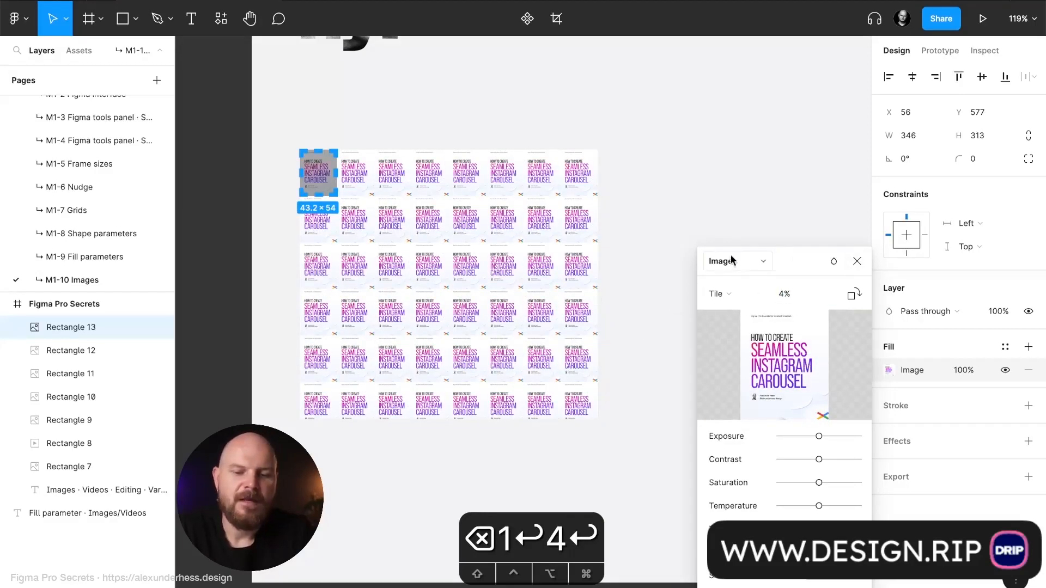
left_click(857, 262)
left_click(753, 264)
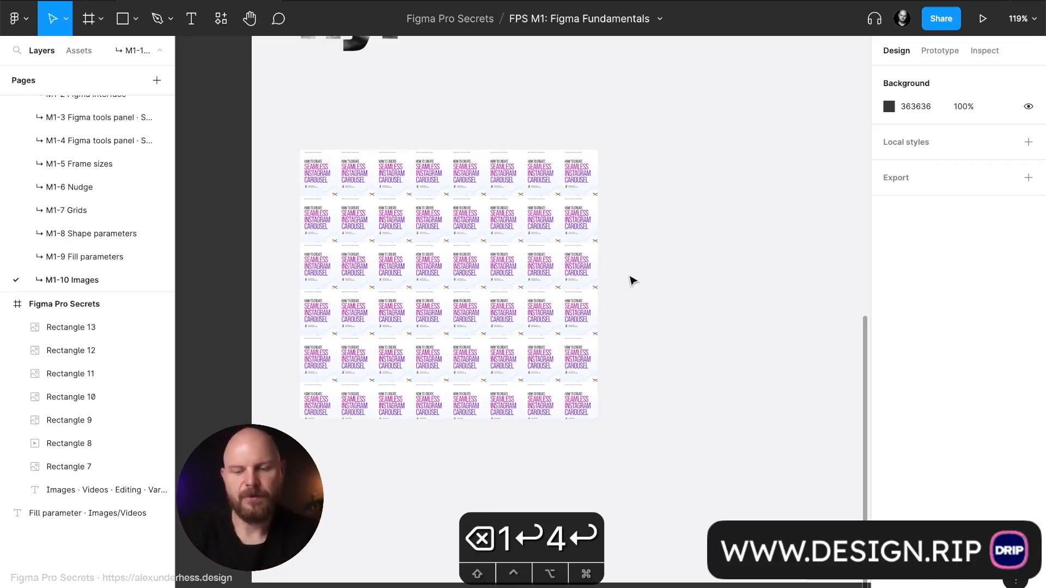
Reopen the tiled rectangle's image fill settings and set the scale mode to Fill
left_click(541, 285)
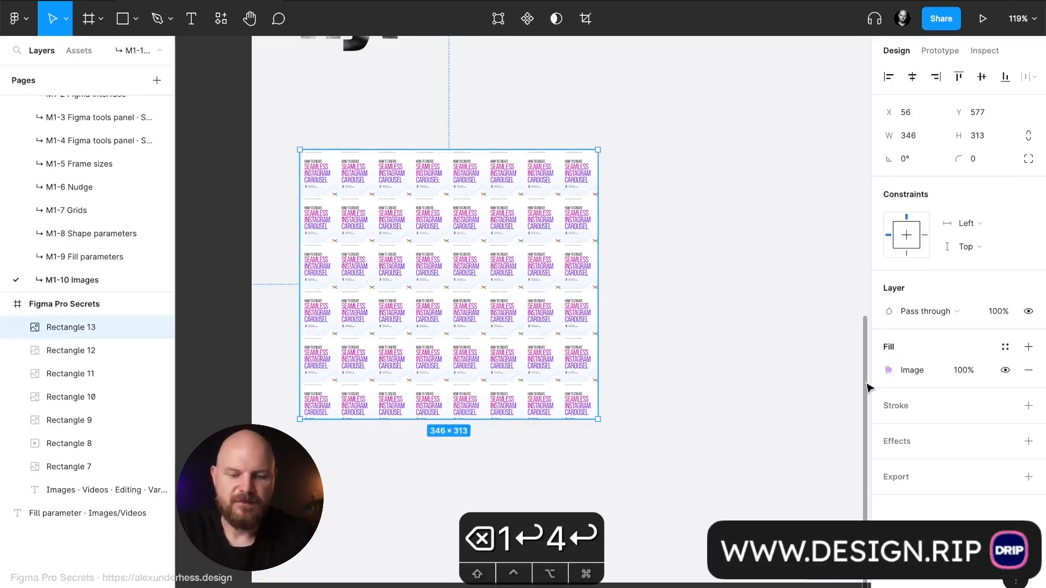
left_click(889, 370)
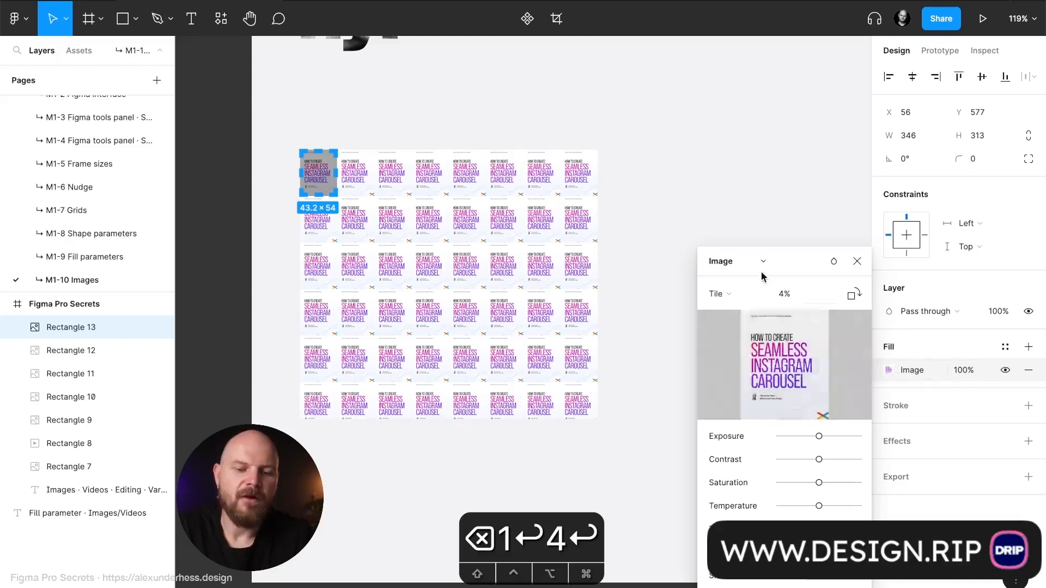
left_click(757, 263)
left_click(754, 267)
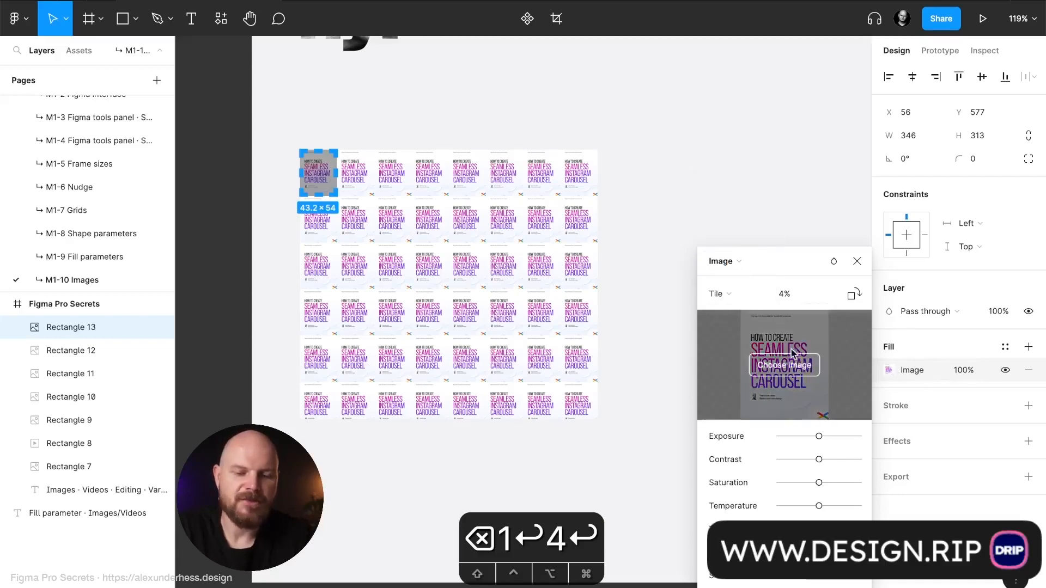
left_click(742, 297)
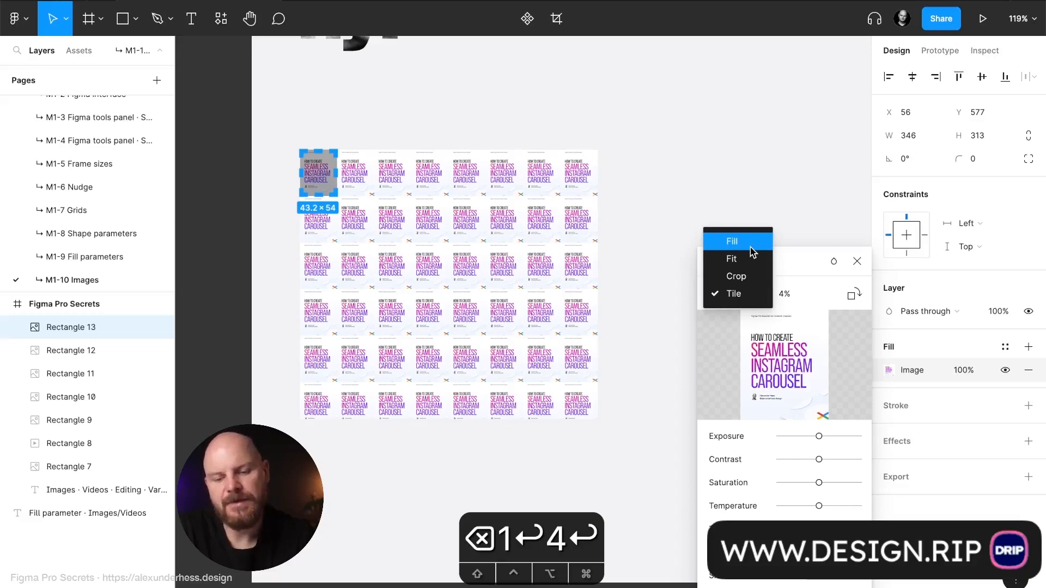
left_click(750, 248)
Switch the rectangle's image scale mode to Fit, then to Crop
left_click(746, 292)
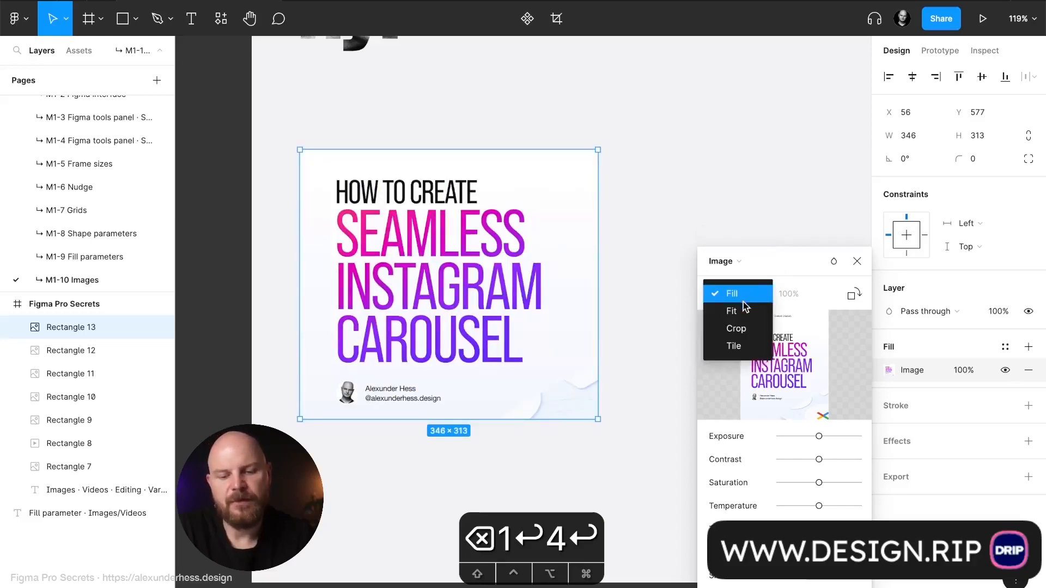
left_click(742, 309)
left_click(754, 289)
left_click(755, 311)
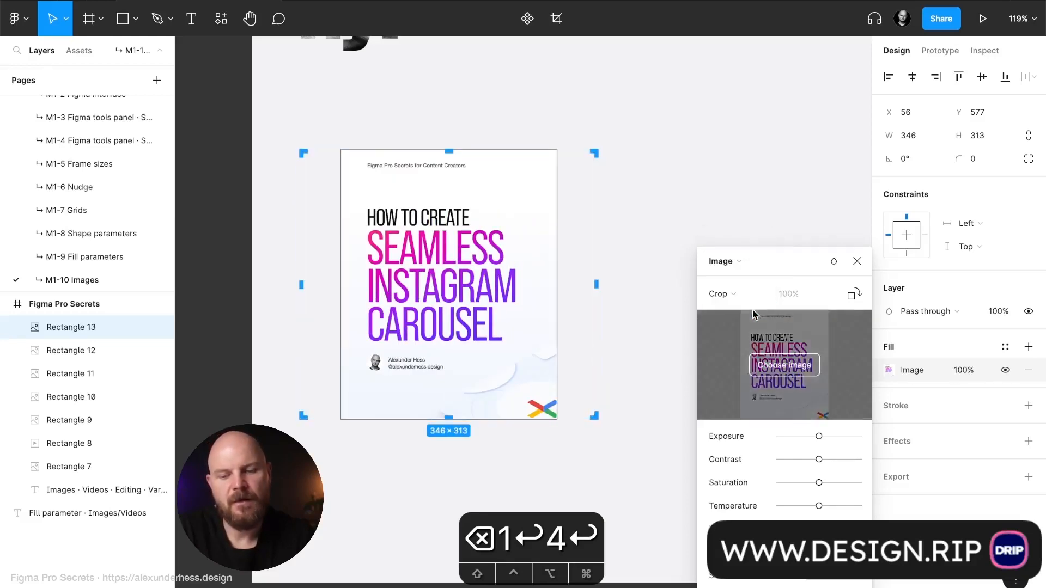
Enlarge the cropped carousel image proportionally from its centre past the rectangle's edges, and set its scale mode to Tile
left_click_drag(556, 168, 647, 166)
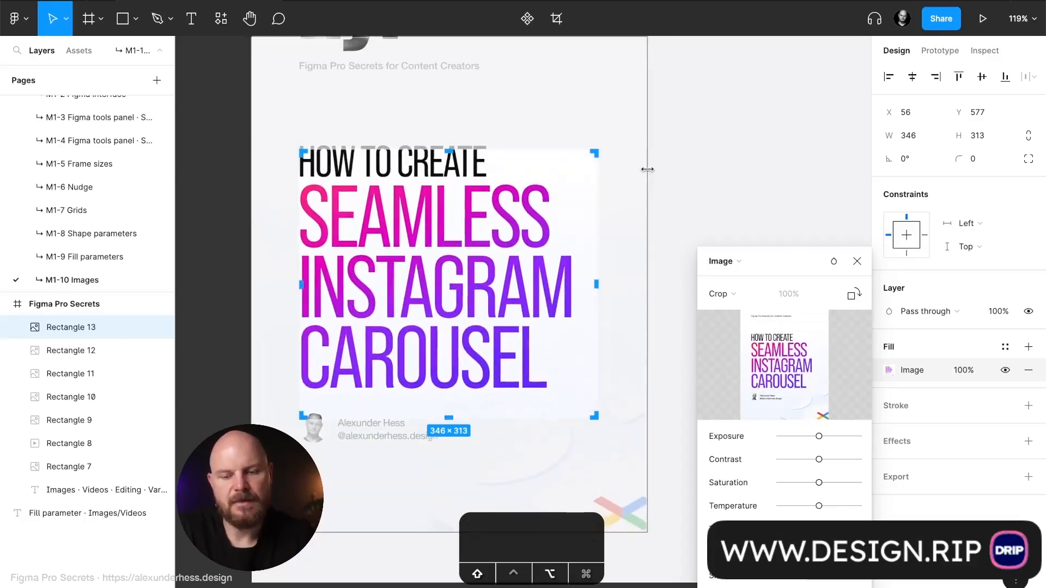
left_click(757, 301)
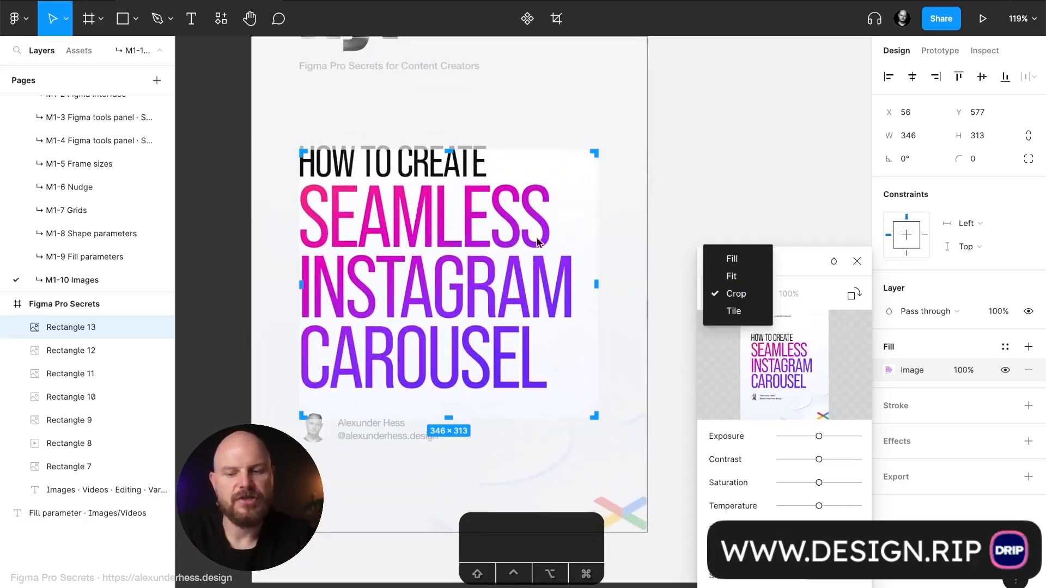
left_click(749, 312)
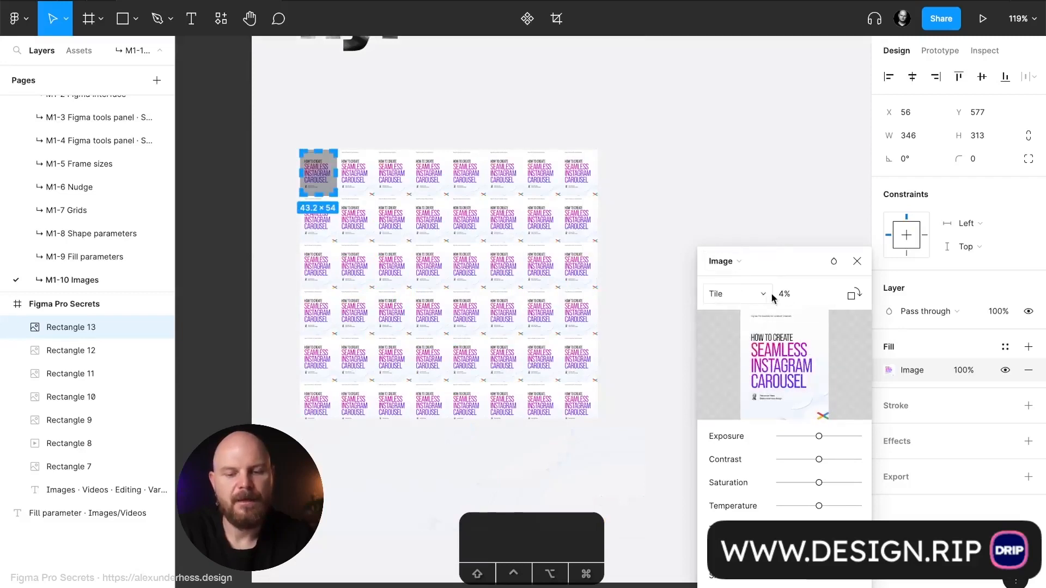
Switch the carousel rectangle's image scale mode to Crop, then to Fill
left_click(758, 295)
left_click(756, 295)
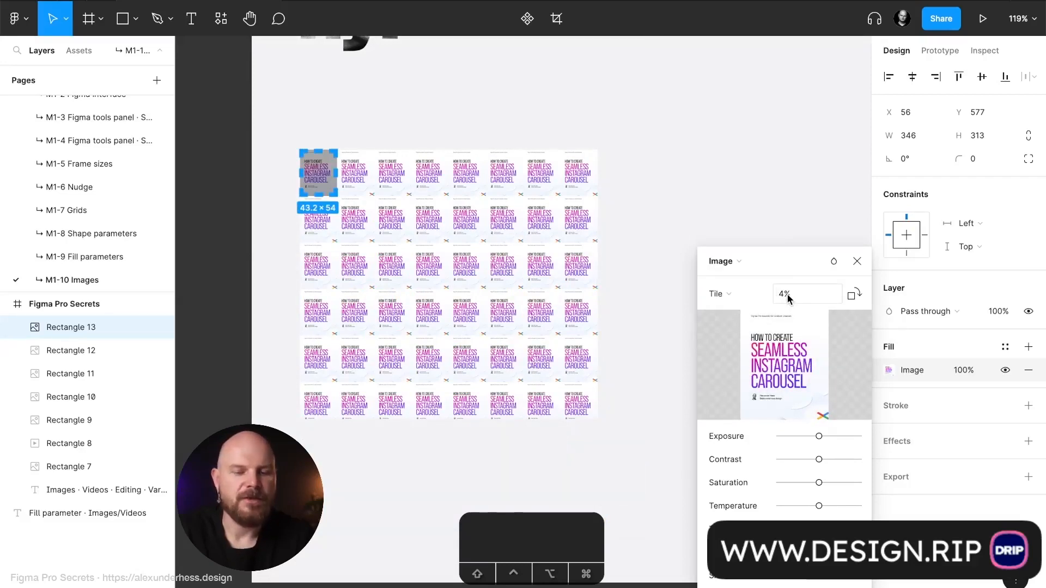
left_click(755, 295)
left_click(755, 275)
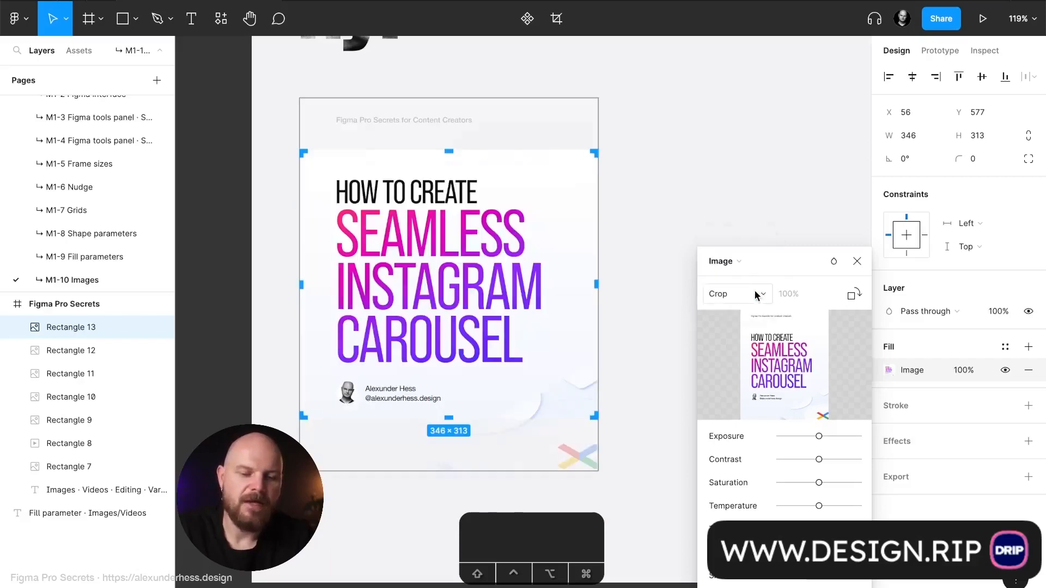
left_click(755, 293)
left_click(755, 261)
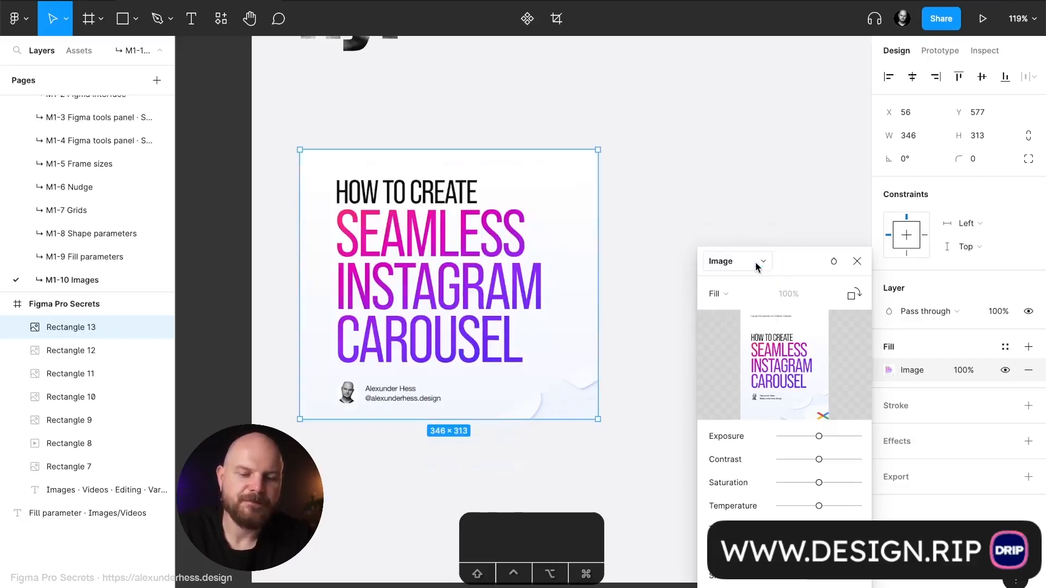
Rotate the carousel image fill through a full turn in 90° increments
left_click(861, 297)
left_click(861, 296)
left_click(861, 297)
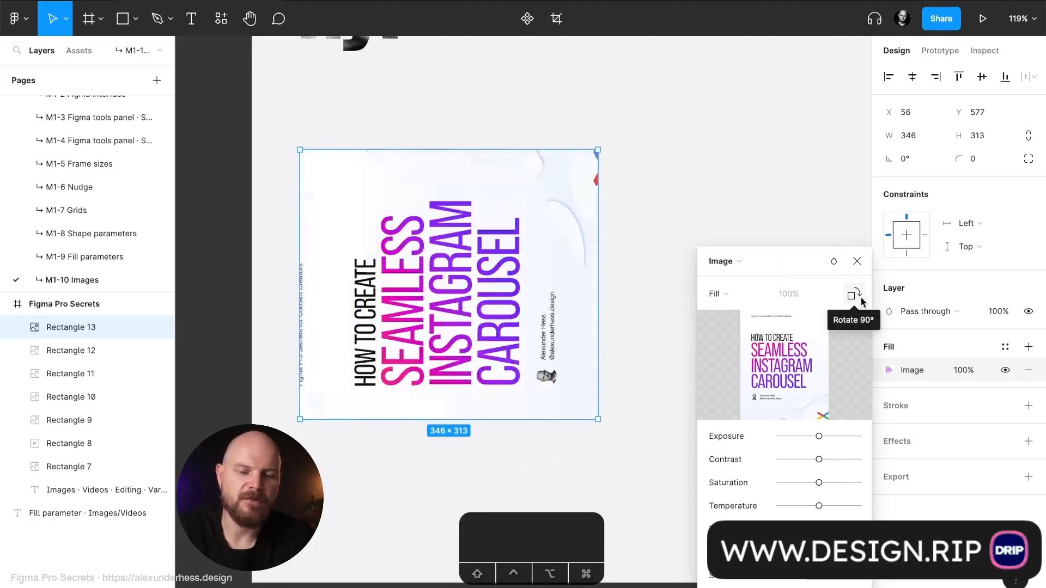
left_click(861, 296)
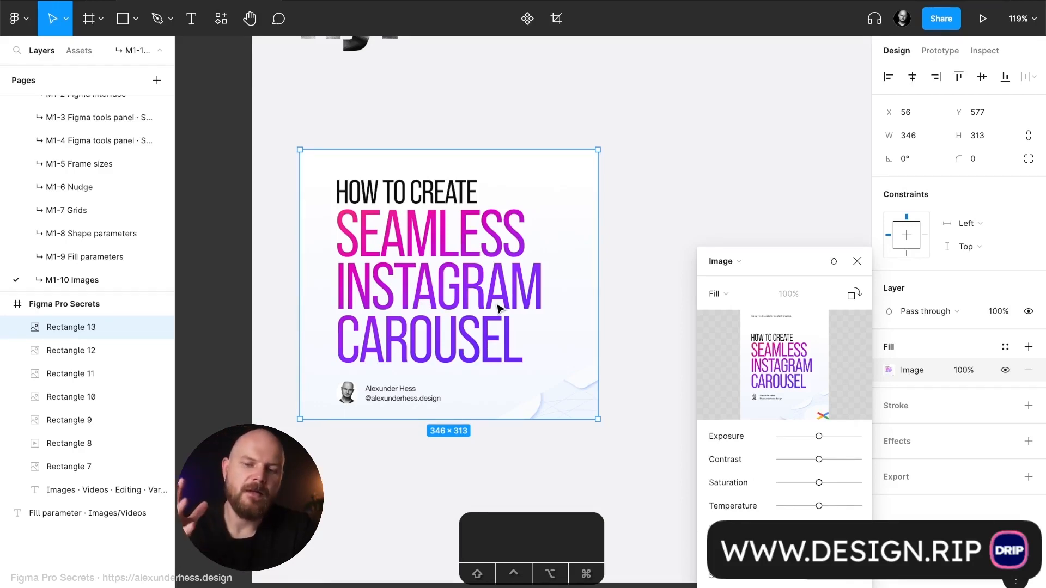
Select the cropped salad image in the row of samples and open its image fill settings
scroll(495, 305, "up", 3)
scroll(496, 305, "left", 2)
scroll(512, 341, "down", 5)
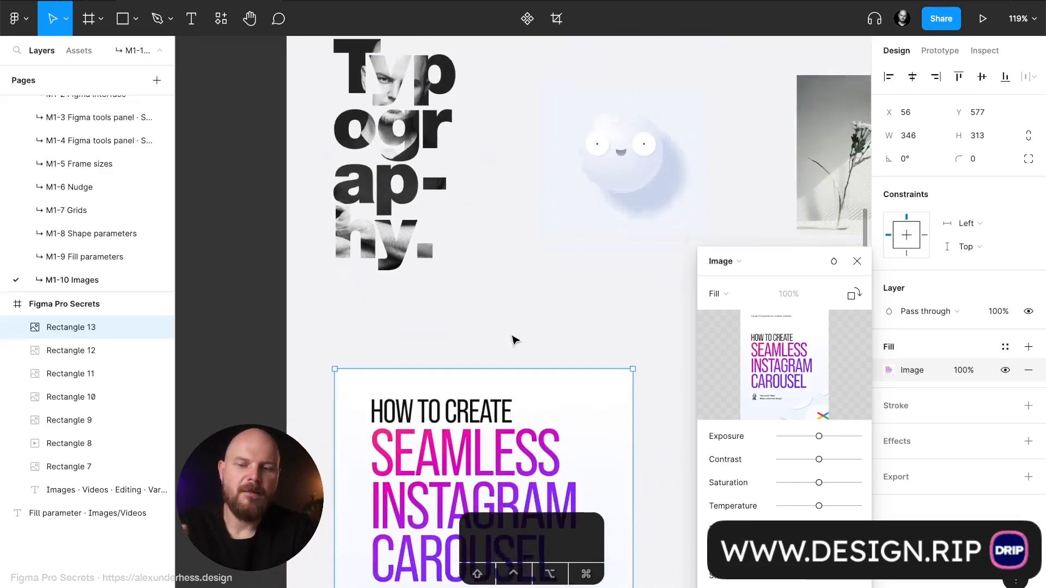
scroll(515, 341, "right", 3)
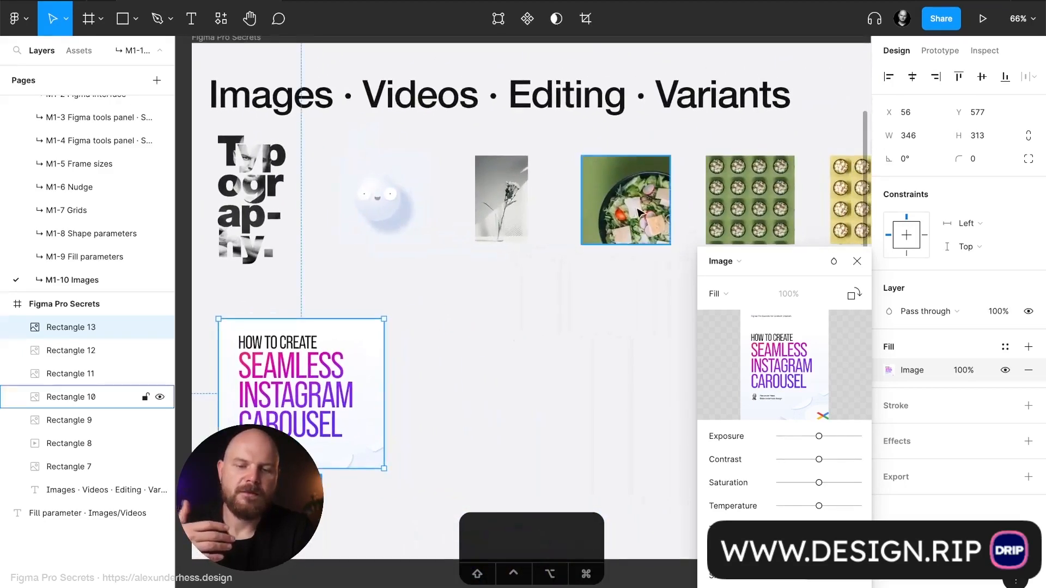
scroll(636, 210, "up", 5)
left_click(636, 215)
scroll(633, 214, "up", 2)
scroll(634, 213, "right", 2)
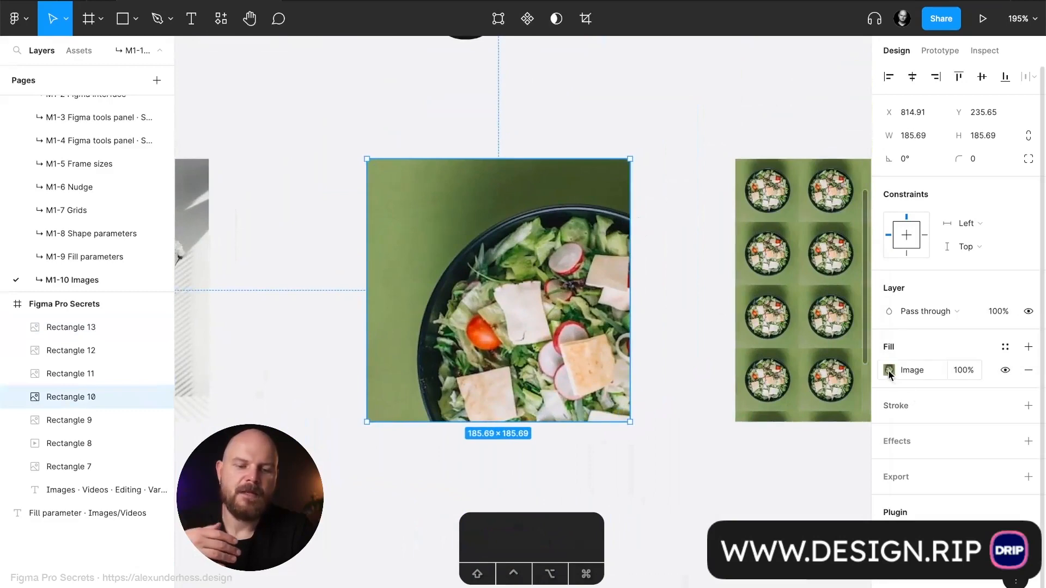
left_click(889, 370)
scroll(603, 423, "right", 2)
scroll(603, 422, "down", 2)
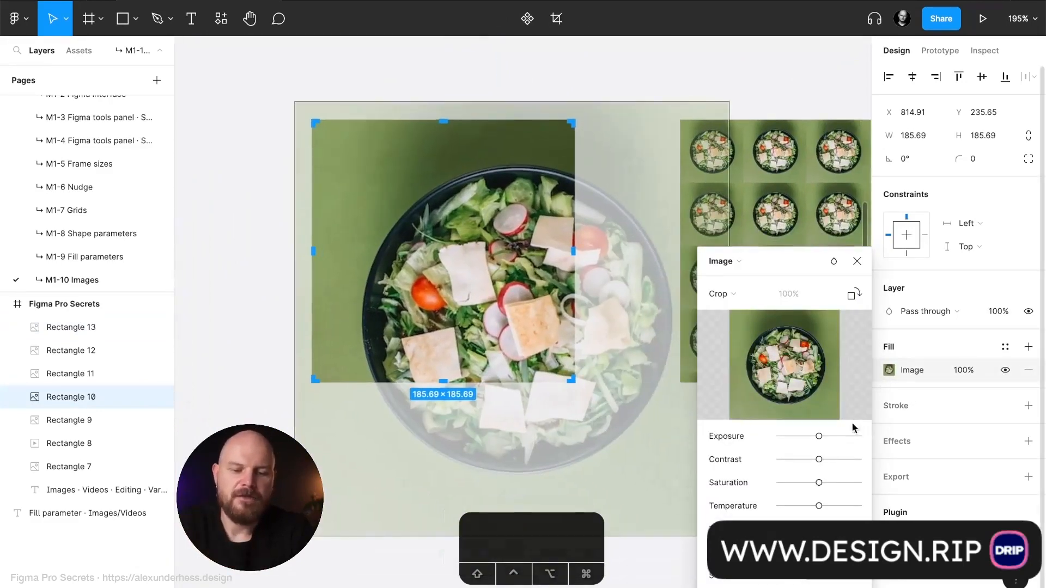
Try out the salad image's exposure, contrast, saturation, temperature, tint, highlights and shadows adjustments, resetting them to neutral
left_click_drag(819, 437, 830, 486)
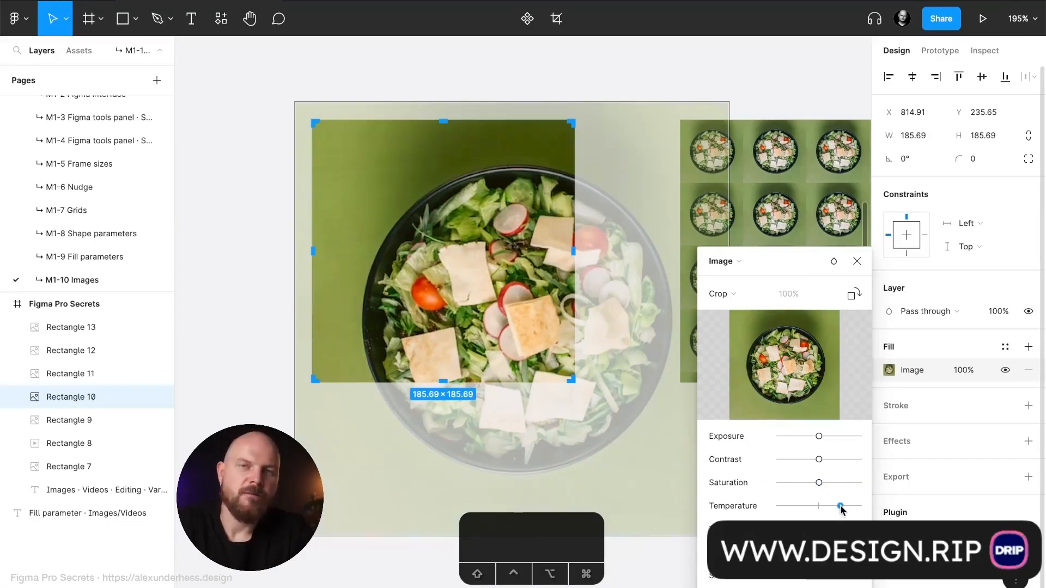
left_click_drag(842, 508, 842, 529)
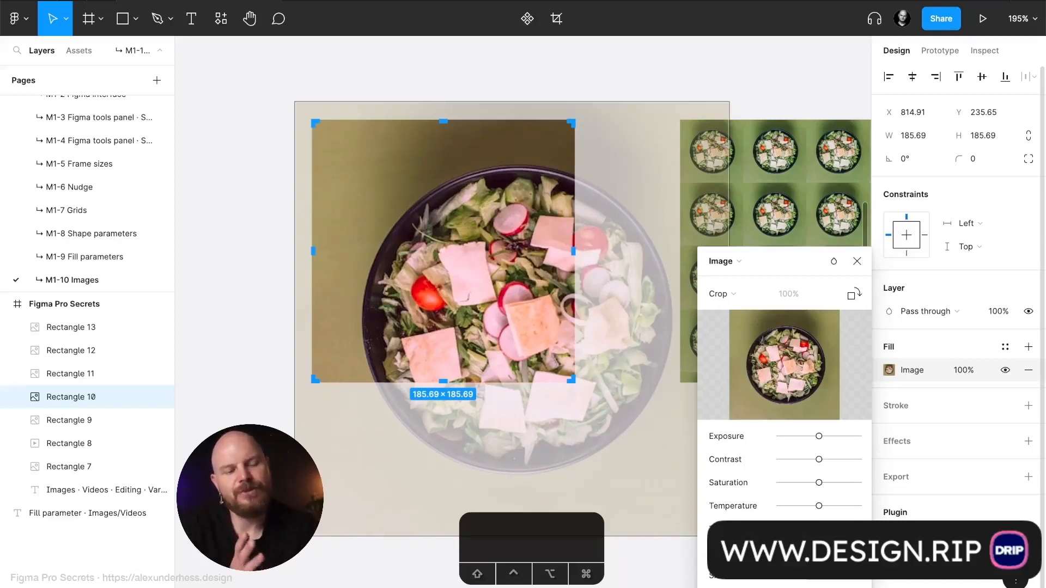
left_click_drag(839, 530, 819, 530)
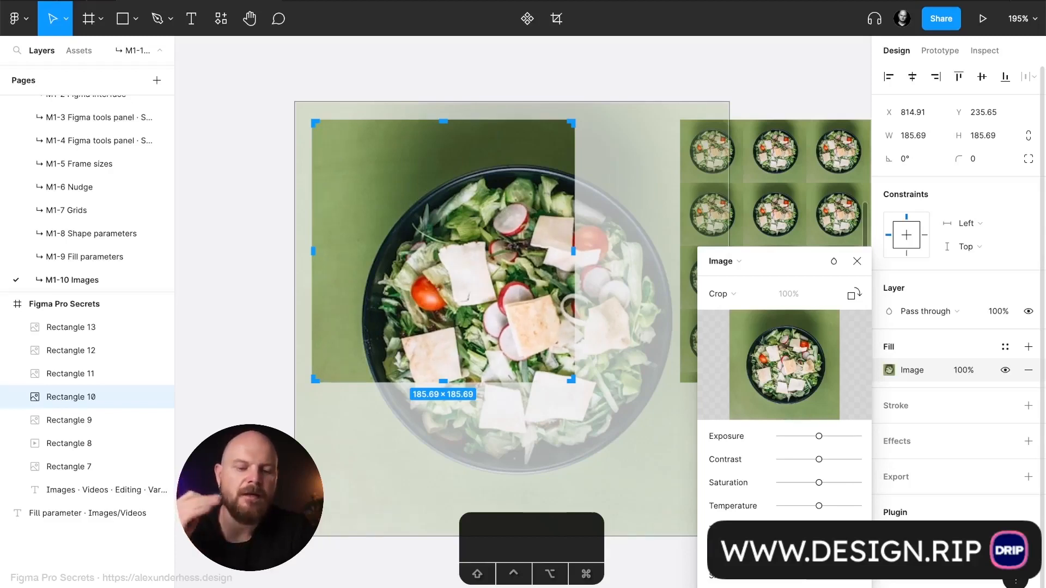
mouse_move(819, 553)
left_mouse_down()
mouse_move(780, 552)
mouse_move(819, 552)
left_mouse_up()
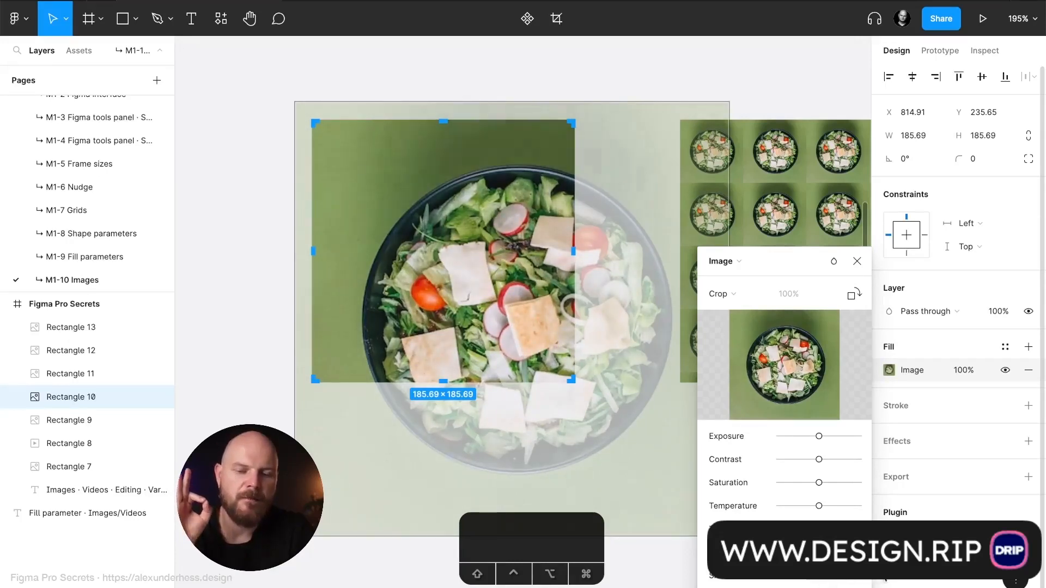
mouse_move(844, 573)
left_mouse_down()
mouse_move(740, 579)
mouse_move(854, 581)
left_mouse_up()
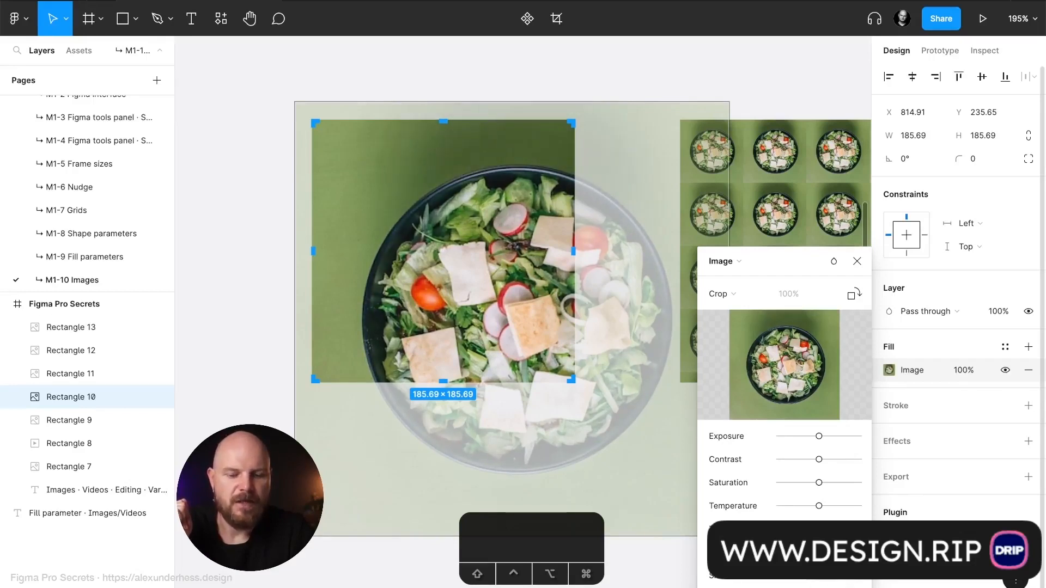
left_click_drag(819, 552, 839, 552)
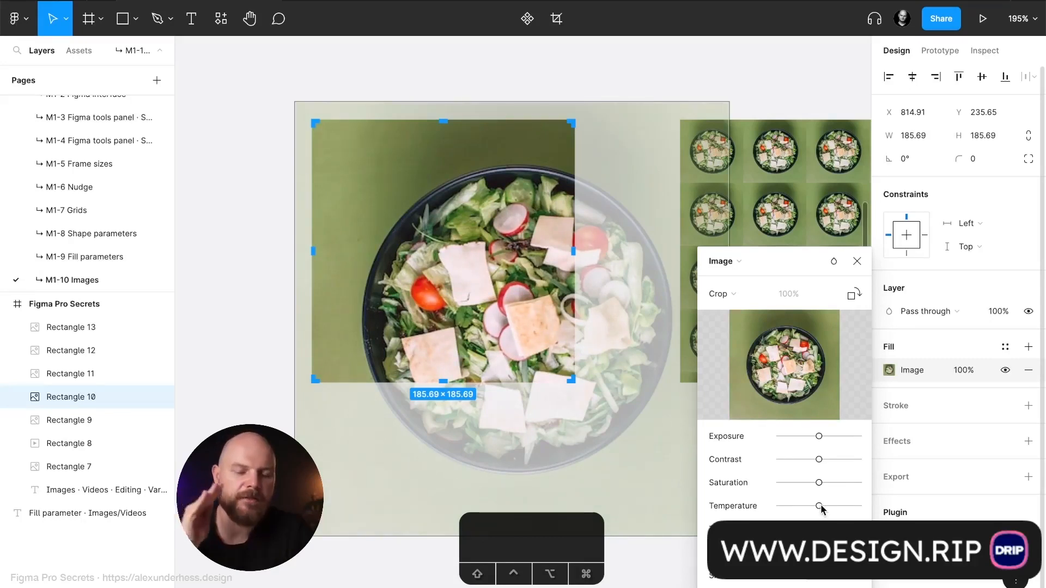
Slightly raise the salad image's exposure, saturation and temperature, lower its contrast, then close the fill settings and deselect it
left_click_drag(821, 506, 827, 436)
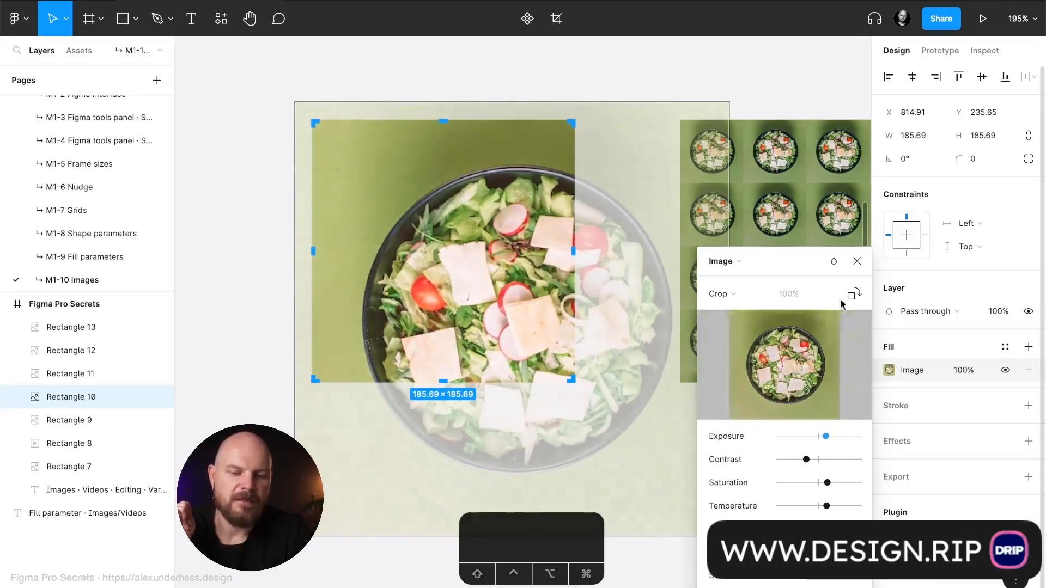
left_click(857, 263)
left_click(614, 133)
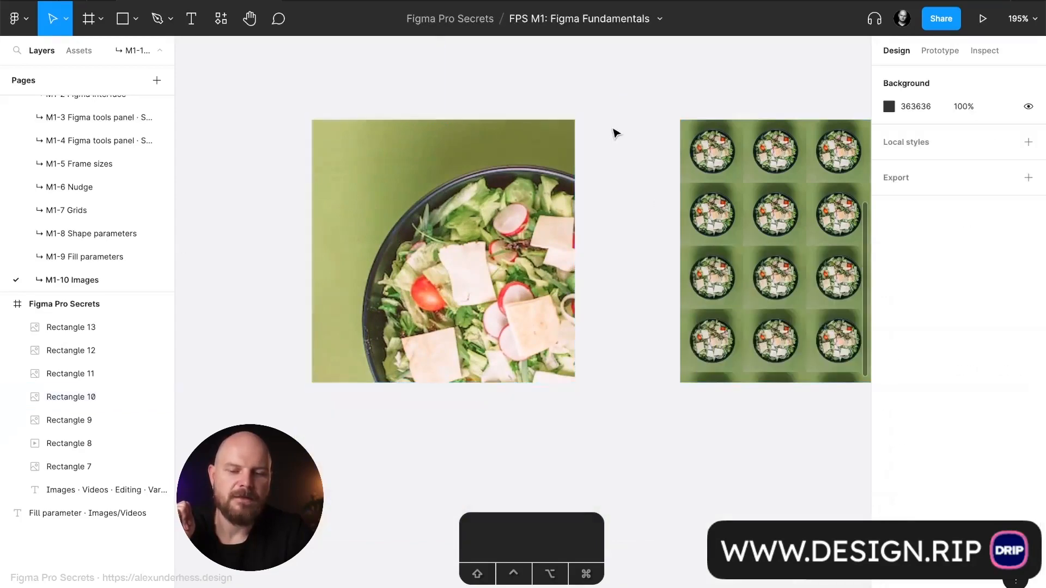
Duplicate the adjusted salad image directly below the original
scroll(613, 133, "down", 5)
left_click(570, 207)
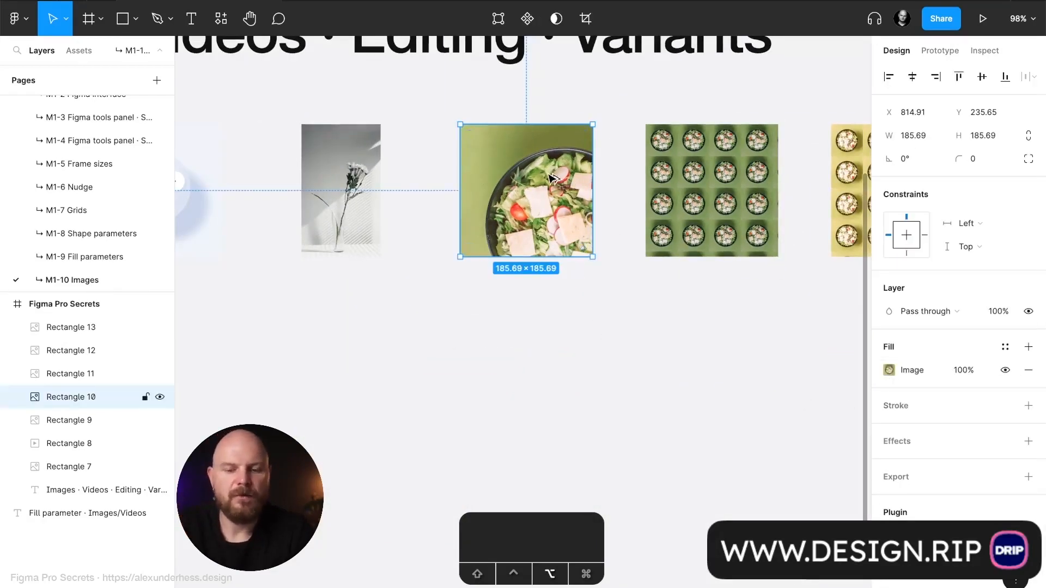
left_click_drag(553, 180, 553, 343)
Reset the duplicate salad image's adjustments to neutral, then close its fill settings and deselect it for comparison
left_click(889, 370)
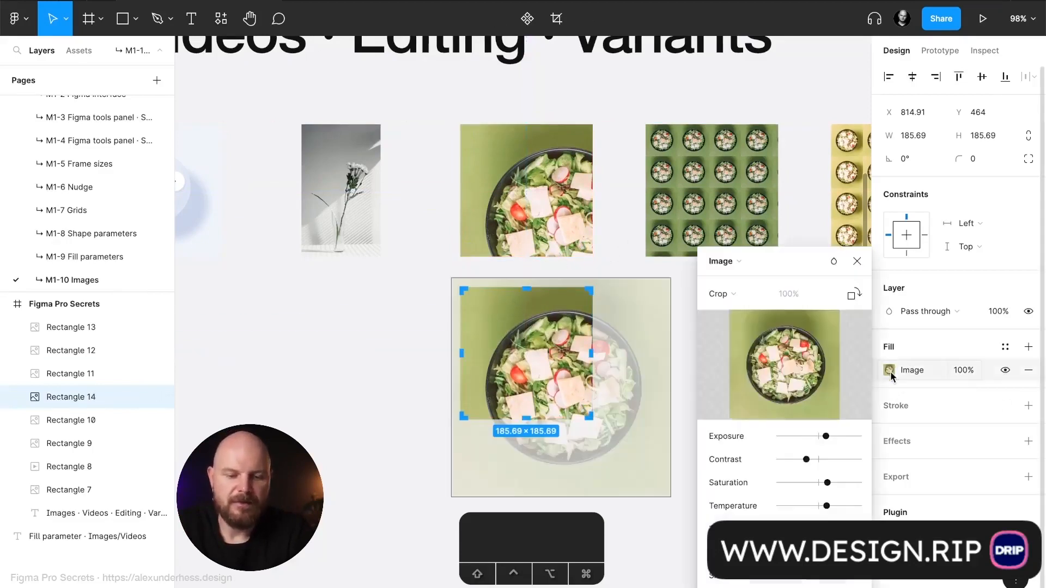
left_click(820, 461)
left_click(821, 483)
left_click(825, 505)
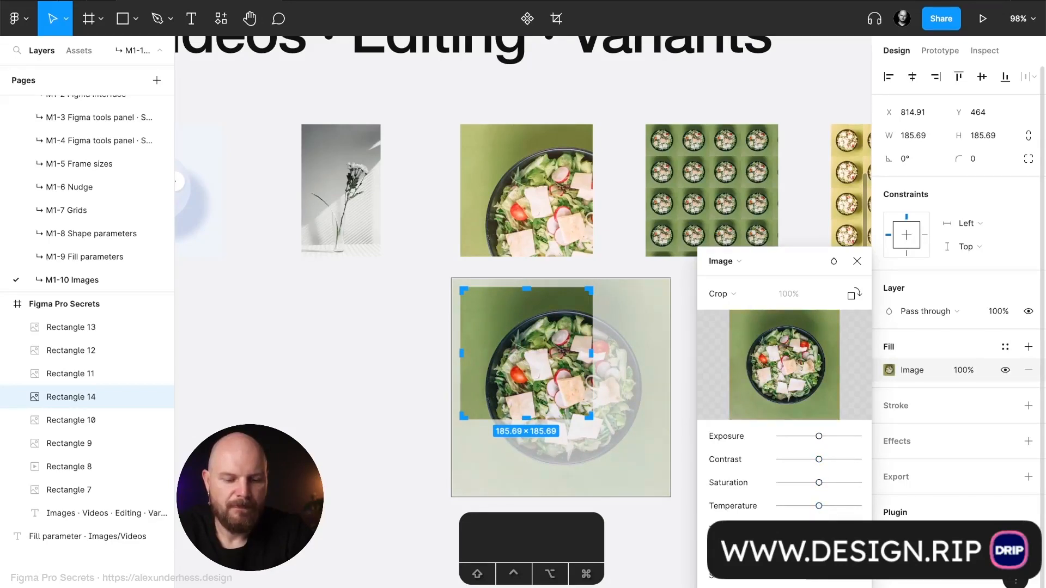
left_click(857, 261)
left_click(705, 395)
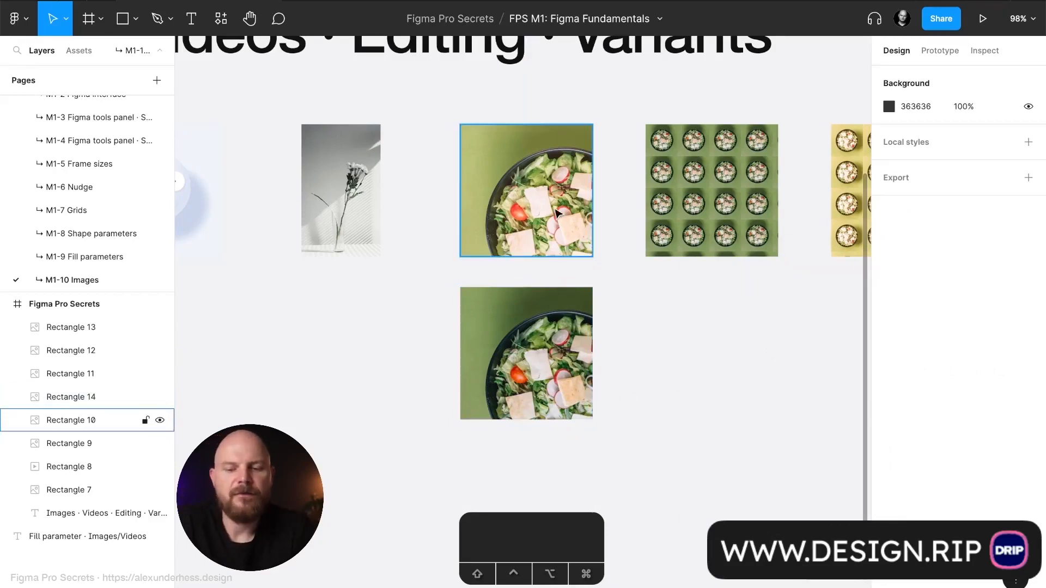
Delete the duplicate salad image
left_click(563, 336)
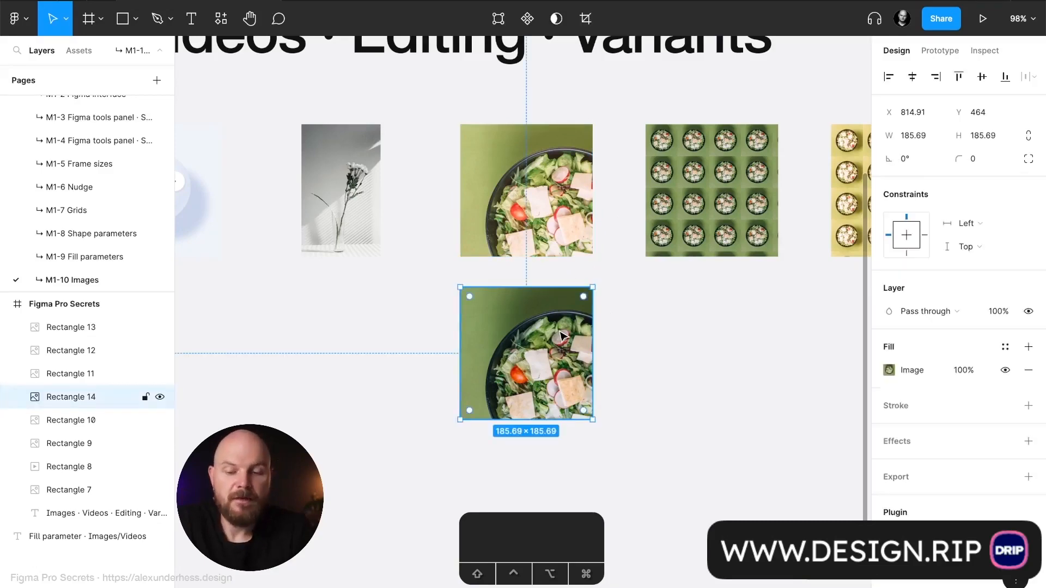
key("BackSpace")
Delete the rectangle with the Seamless Instagram Carousel image below the sample row
scroll(523, 256, "down", 3)
scroll(520, 255, "down", 3)
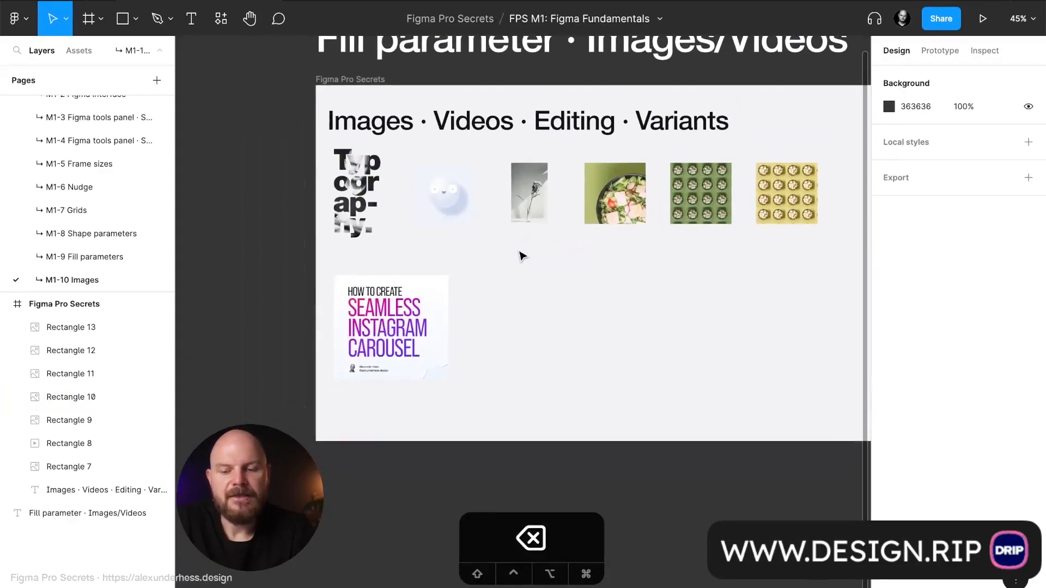
scroll(450, 303, "up", 5)
left_click(399, 344)
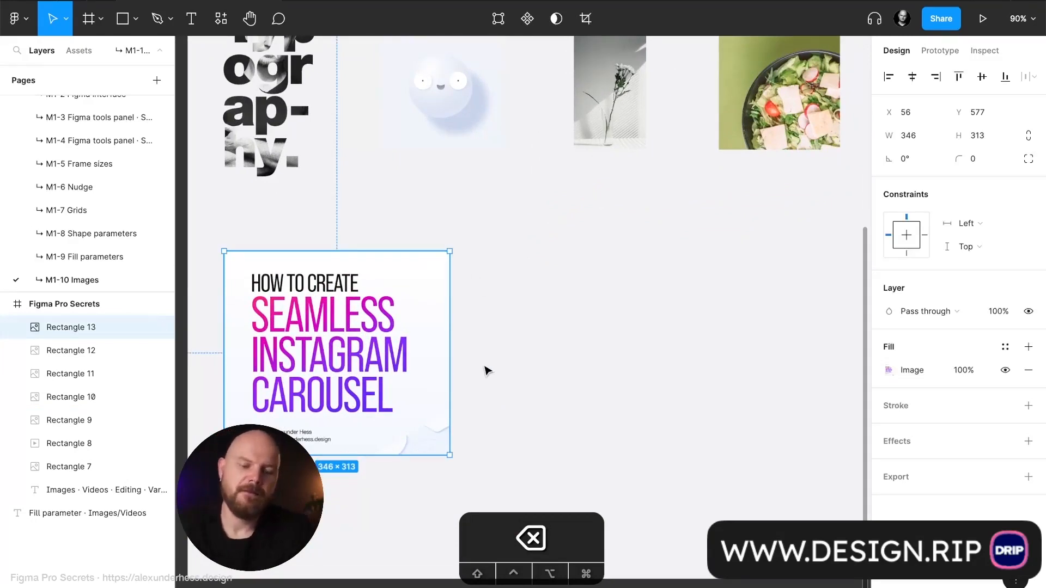
key("BackSpace")
Draw a polygon about 396 × 396 in the empty area below the sample images and give it six sides
left_click(135, 20)
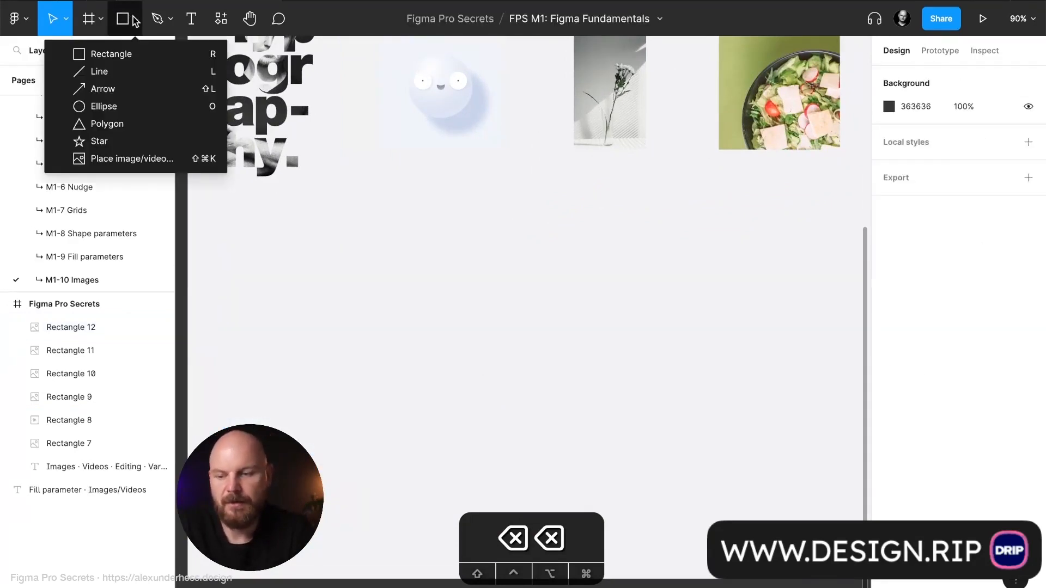
left_click(147, 126)
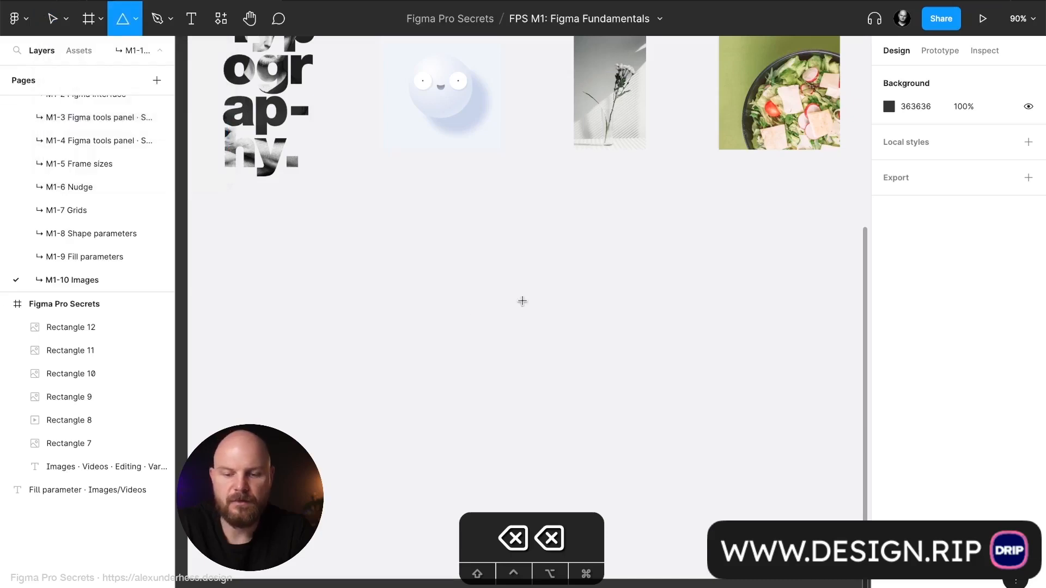
left_click_drag(434, 321, 518, 273)
left_click_drag(436, 290, 500, 327)
scroll(500, 327, "right", 1)
scroll(501, 327, "down", 1)
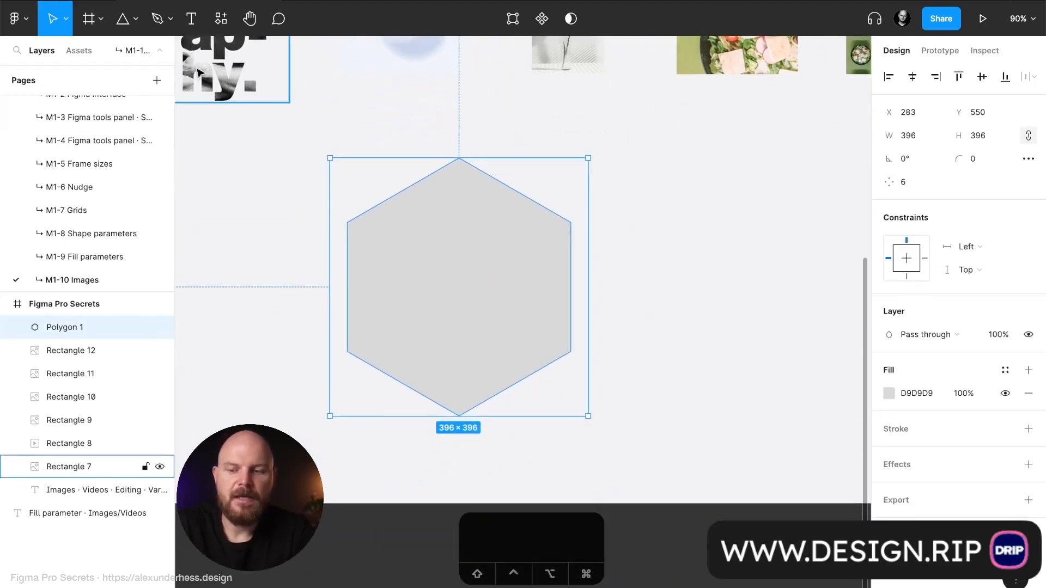
Start placing an image or video and open the Figma Pro Secrets folder in the file chooser
left_click(100, 21)
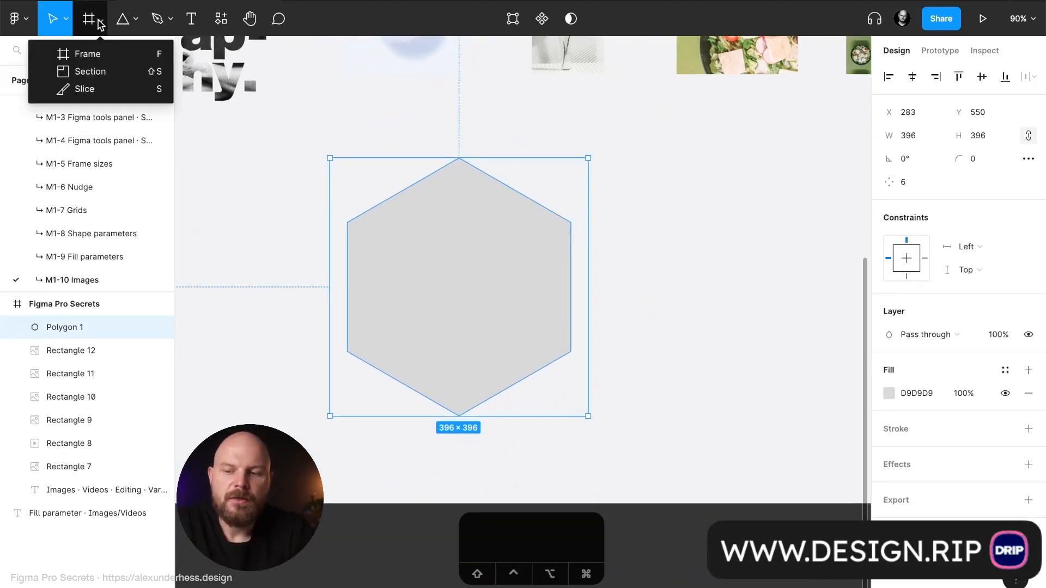
left_click(136, 20)
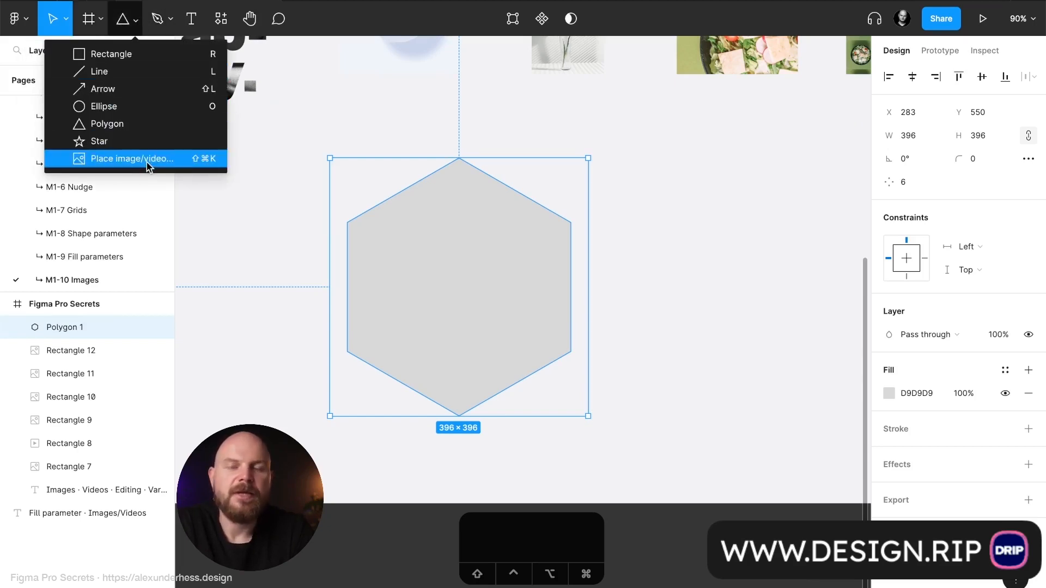
left_click(129, 162)
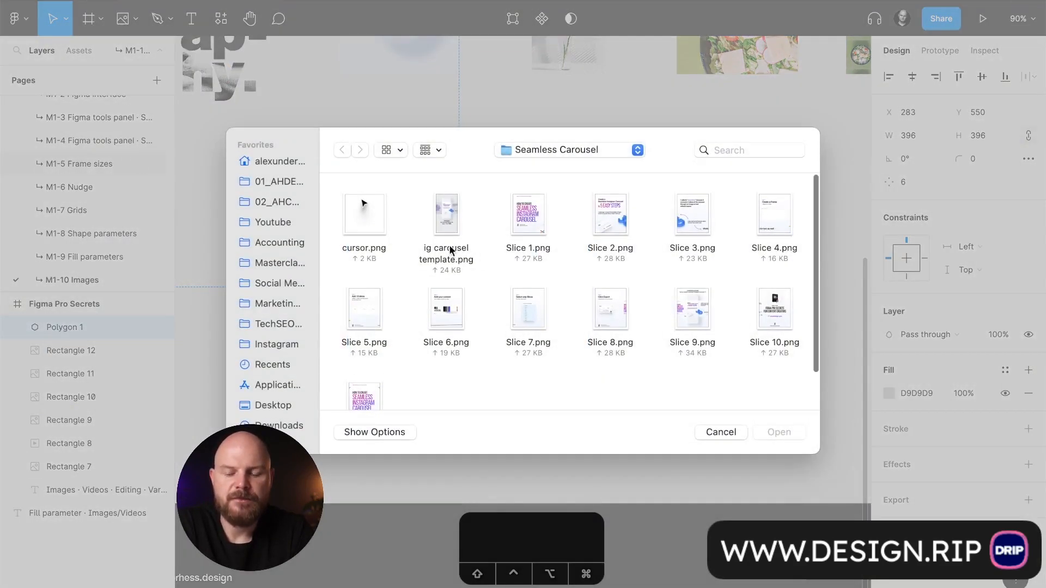
left_click(636, 150)
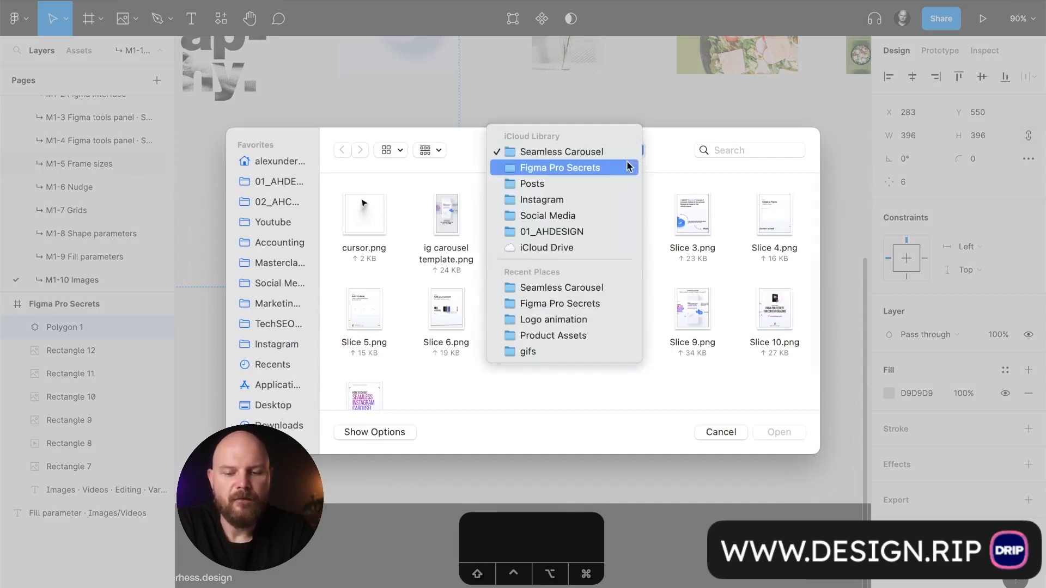
left_click(630, 164)
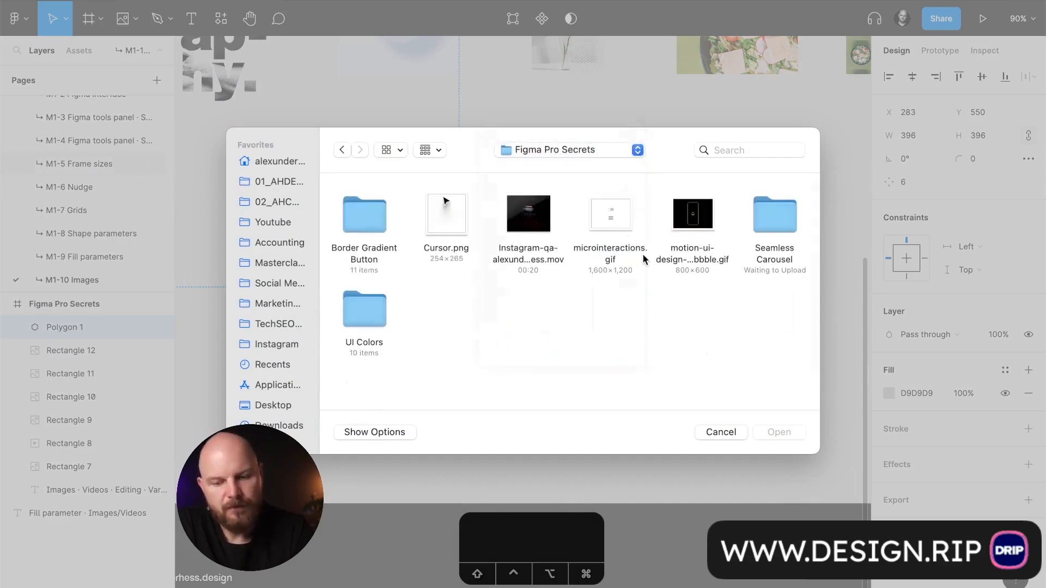
double_click(380, 213)
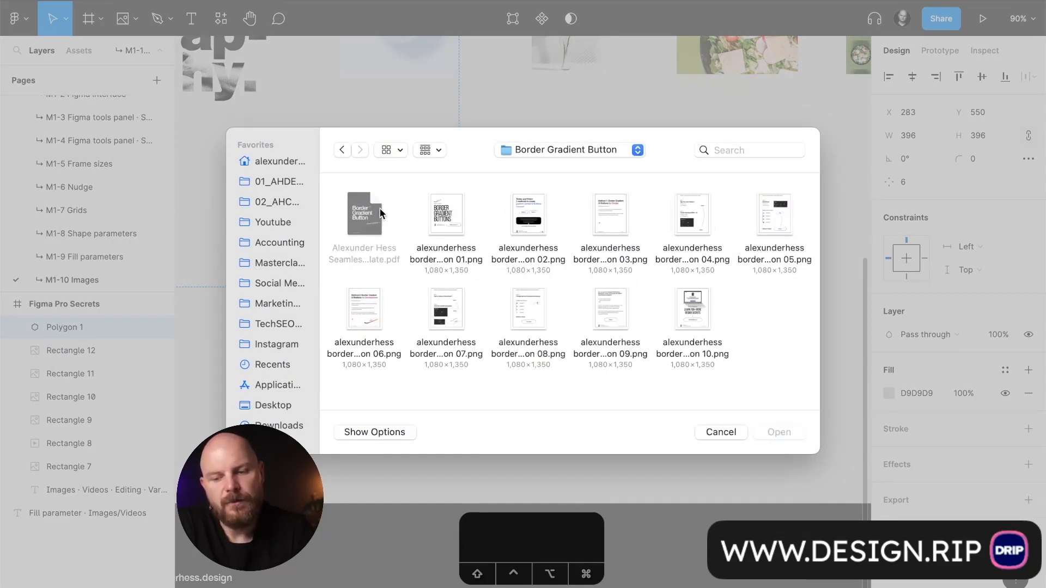
left_click(608, 152)
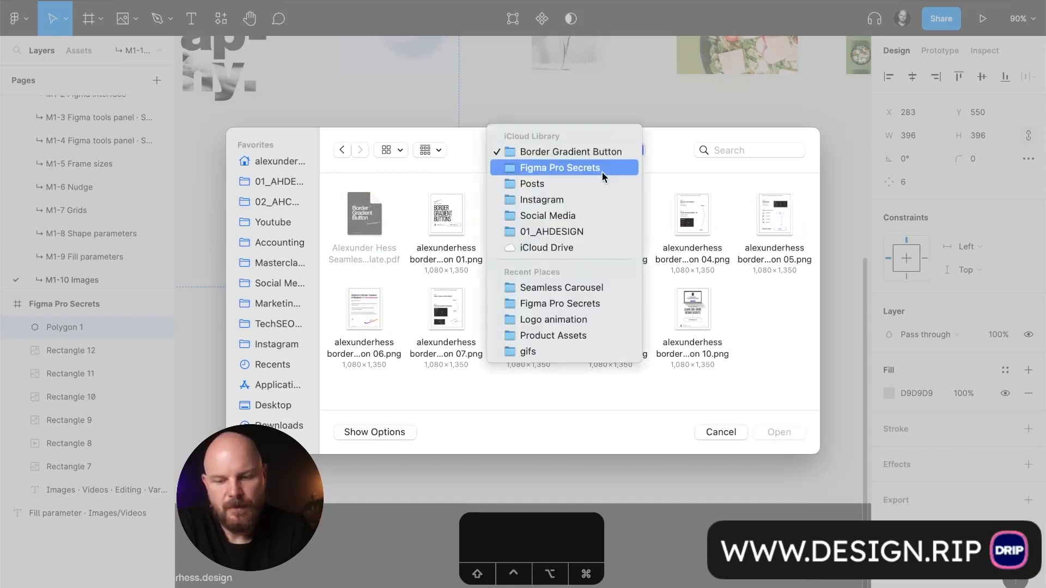
left_click(560, 168)
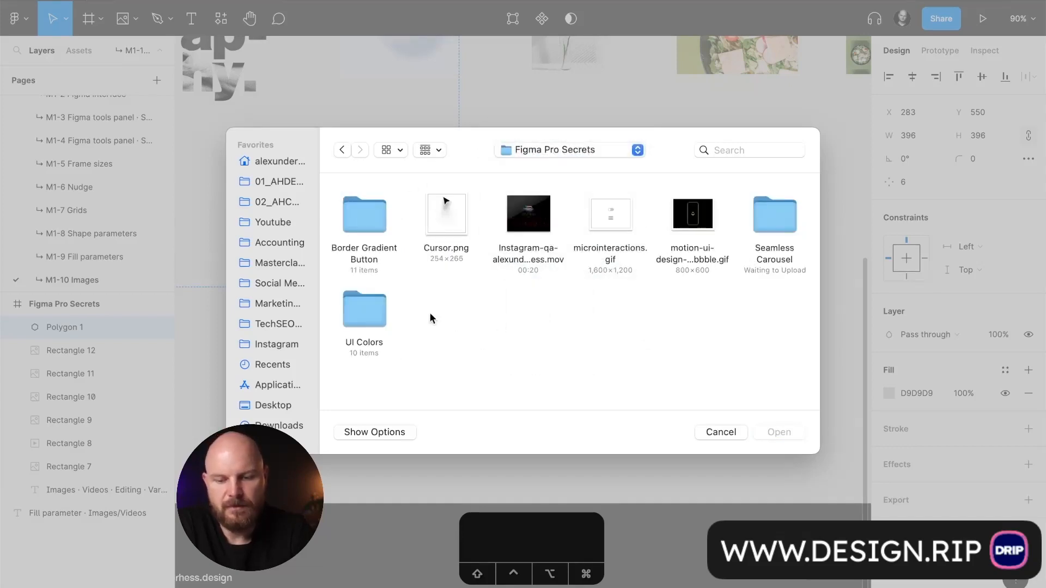
Load the UI Colors folder's image number 01 for placement on the canvas
left_click(363, 315)
double_click(363, 315)
left_click(528, 219)
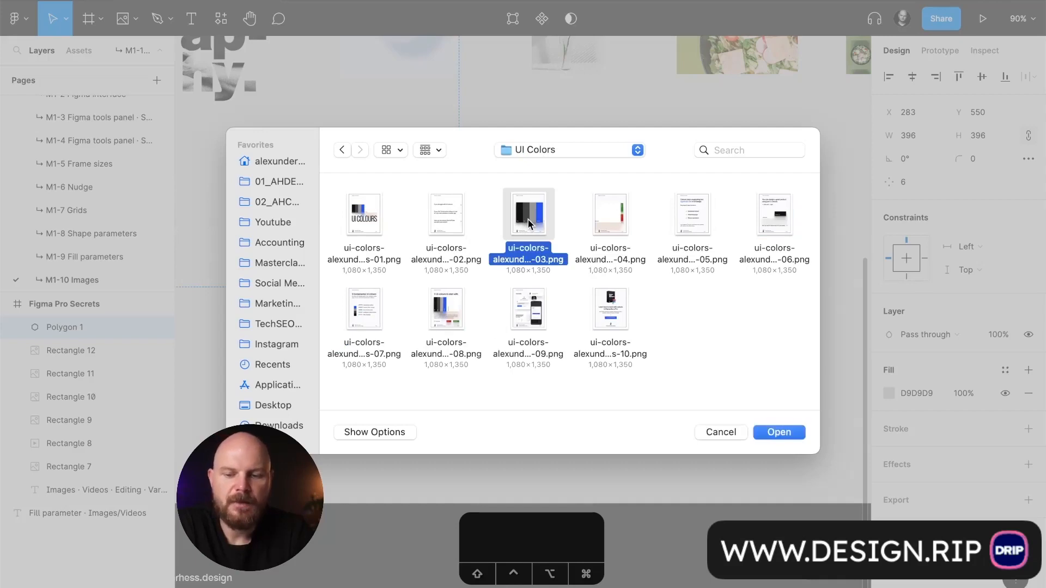
left_click(361, 229)
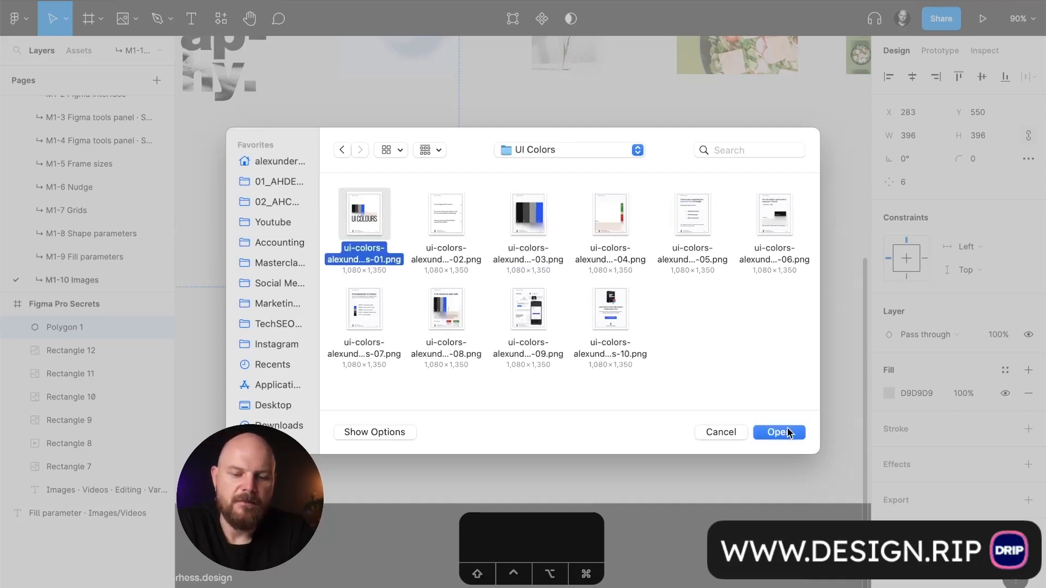
left_click(779, 433)
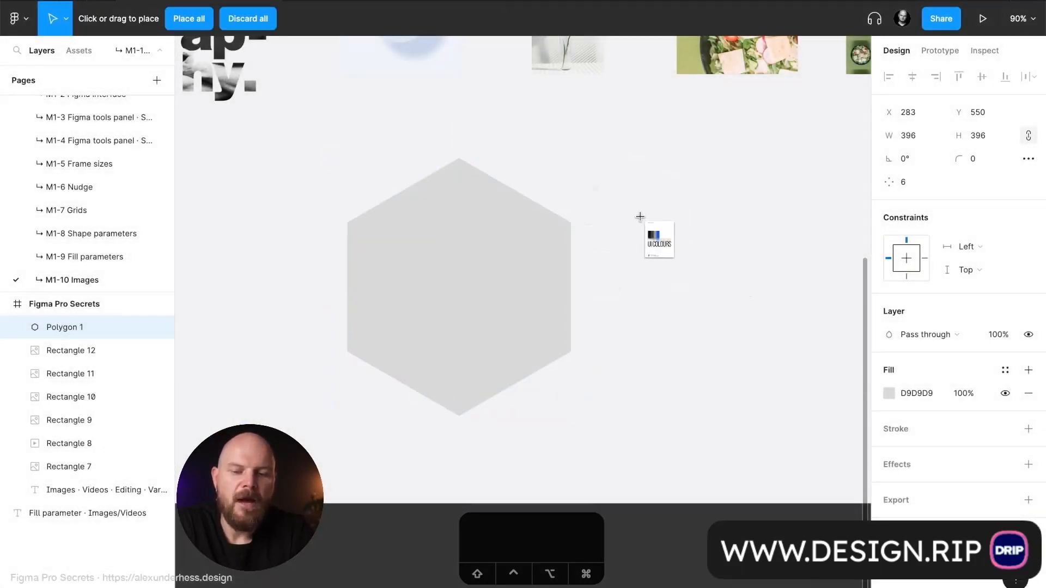
Place the loaded UI Colours image into the grey hexagon as its fill, and deselect the shape
scroll(640, 216, "up", 5)
scroll(640, 217, "left", 1)
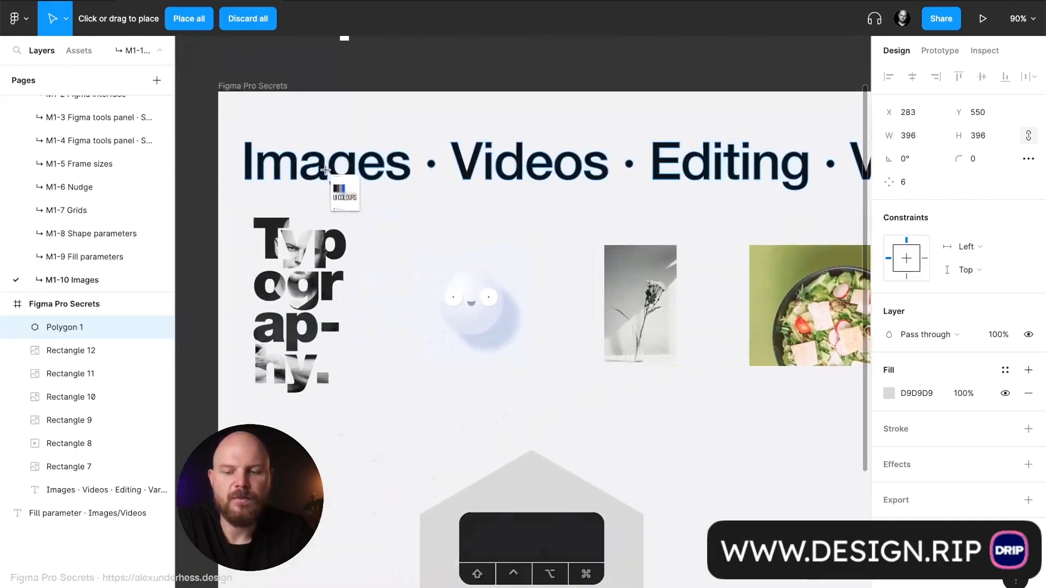
scroll(622, 327, "down", 2)
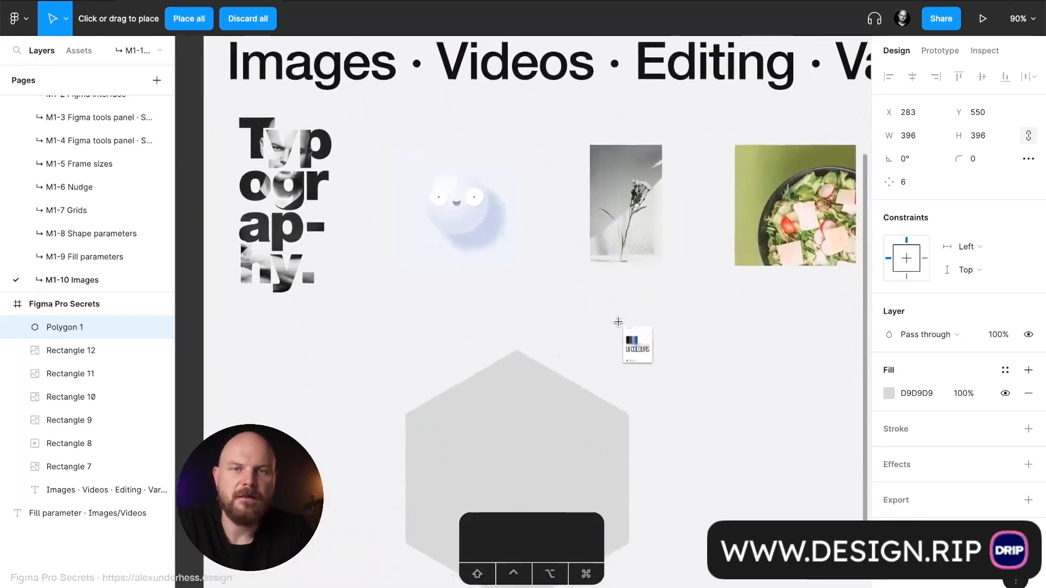
scroll(619, 322, "up", 4)
scroll(566, 276, "down", 2)
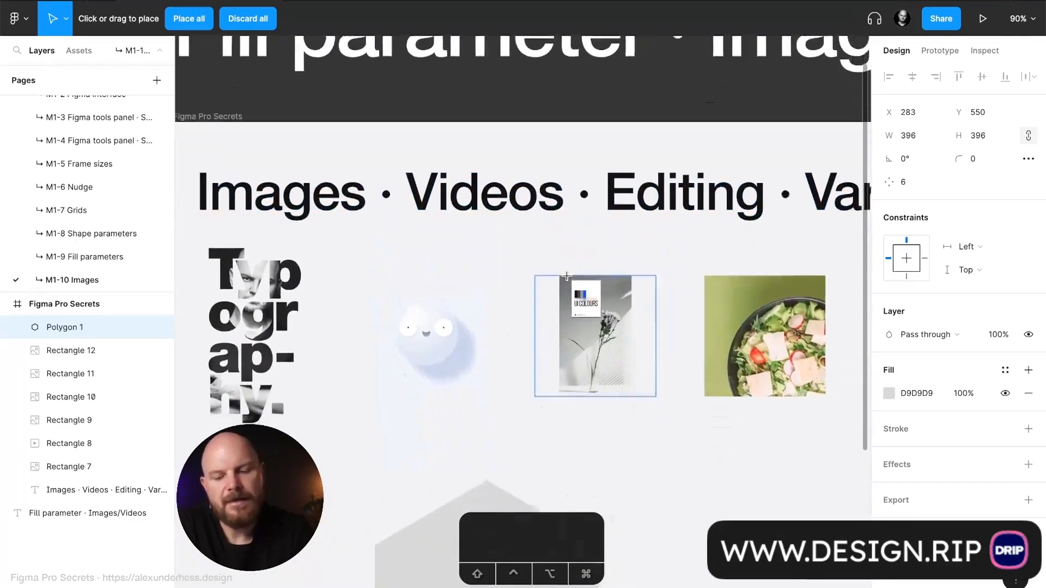
scroll(566, 276, "down", 2)
scroll(570, 350, "down", 2)
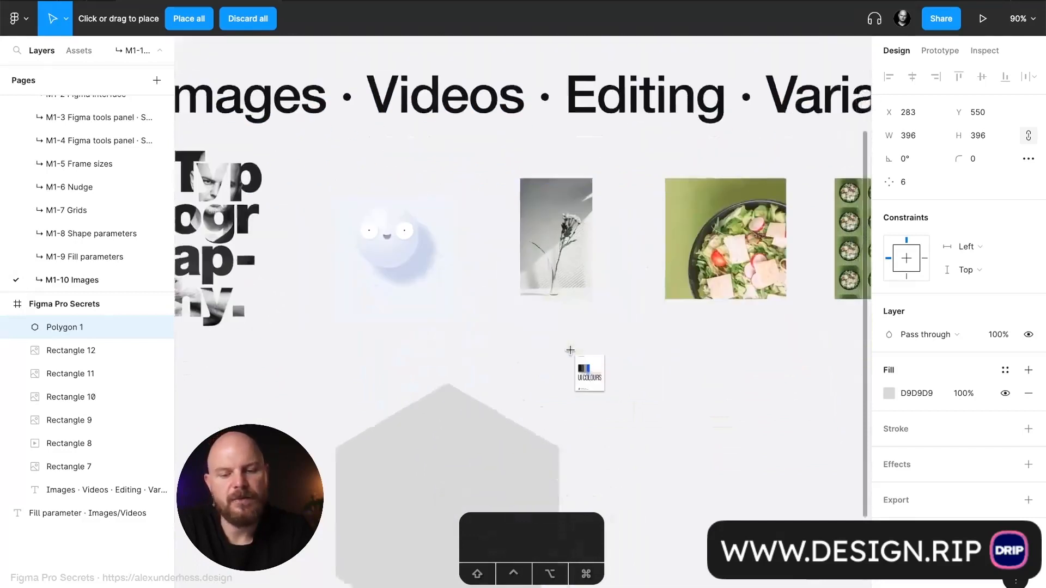
scroll(570, 349, "down", 5)
scroll(573, 350, "up", 1)
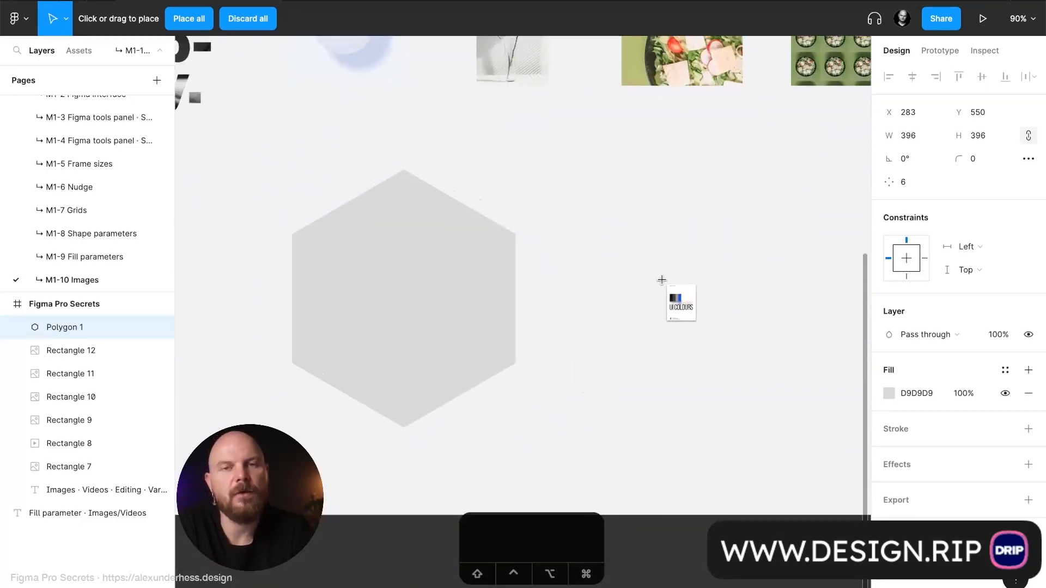
scroll(662, 280, "up", 2)
scroll(661, 280, "left", 4)
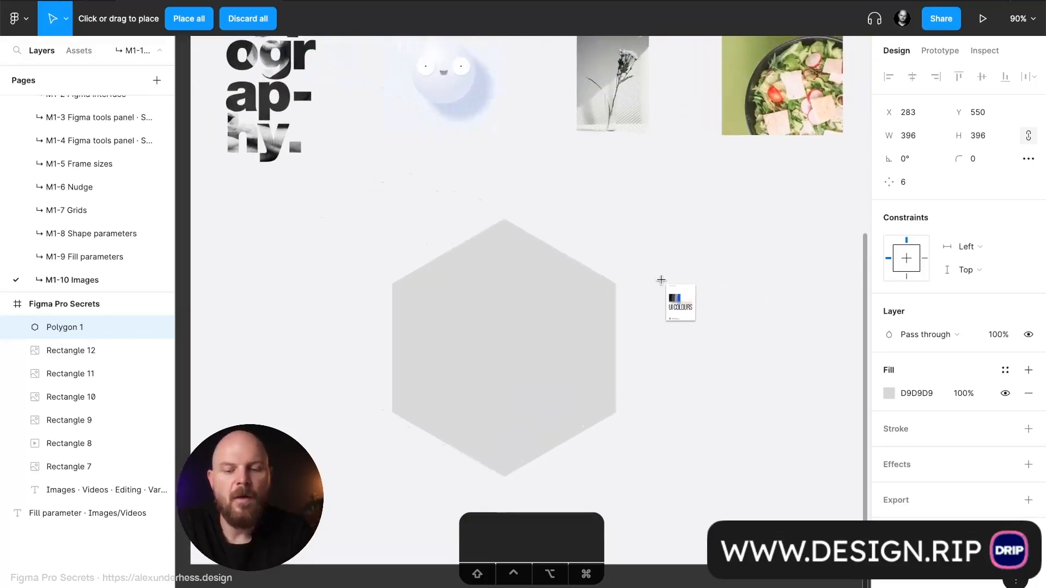
left_click(515, 324)
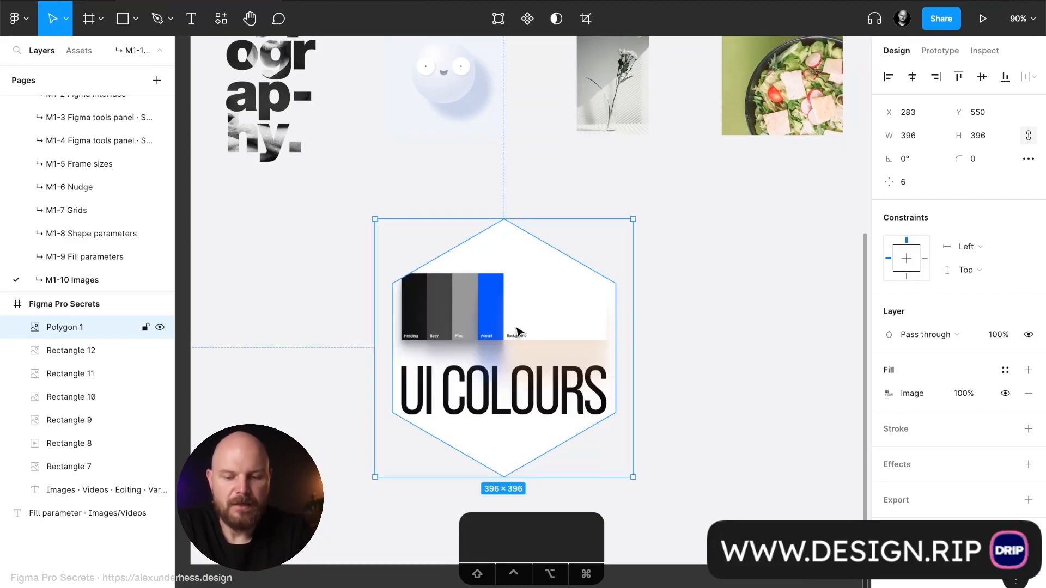
left_click(762, 314)
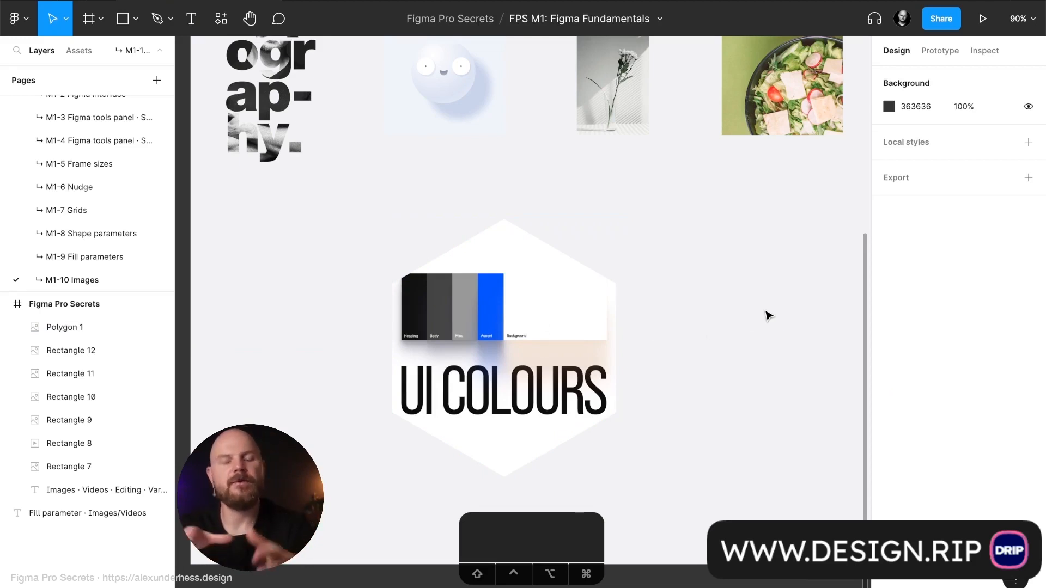
Draw a rectangle about 310 × 342 in the empty area to the right of the UI Colours hexagon
scroll(567, 313, "down", 2)
scroll(570, 315, "right", 2)
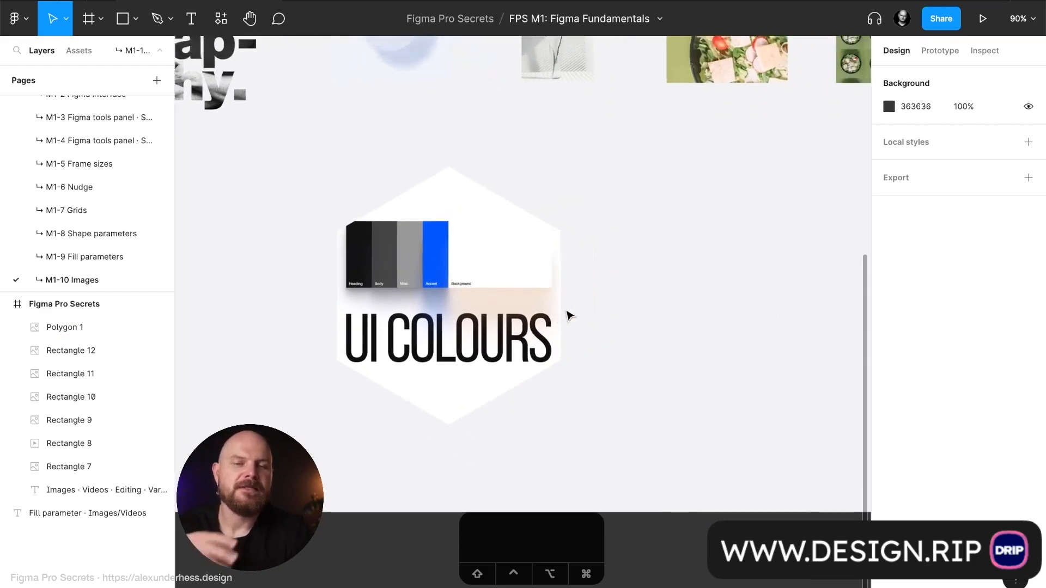
scroll(568, 315, "right", 1)
scroll(568, 315, "up", 1)
key("r")
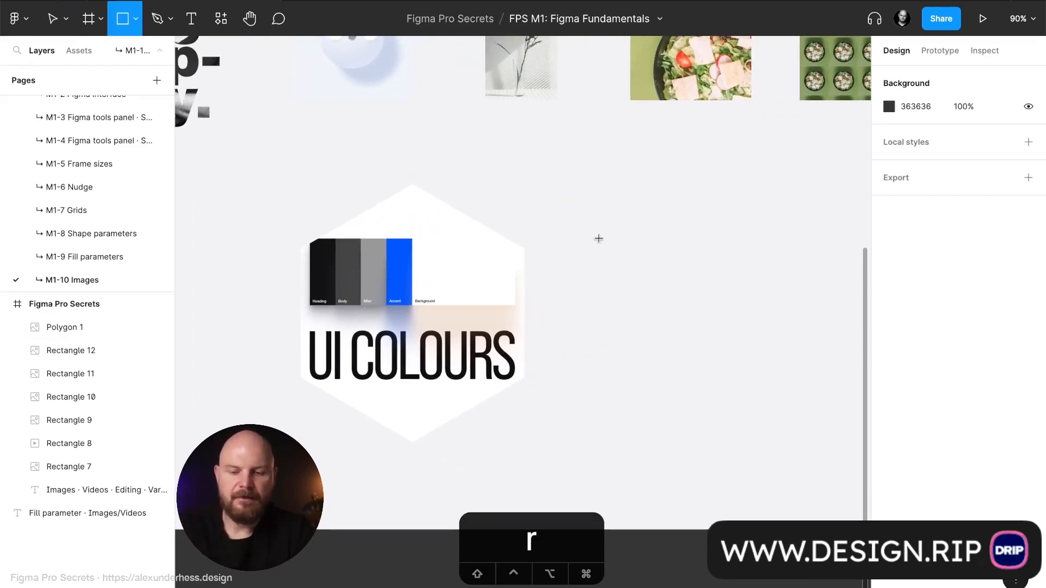
mouse_move(583, 200)
left_mouse_down()
mouse_move(710, 365)
mouse_move(785, 425)
left_mouse_up()
scroll(357, 113, "right", 1)
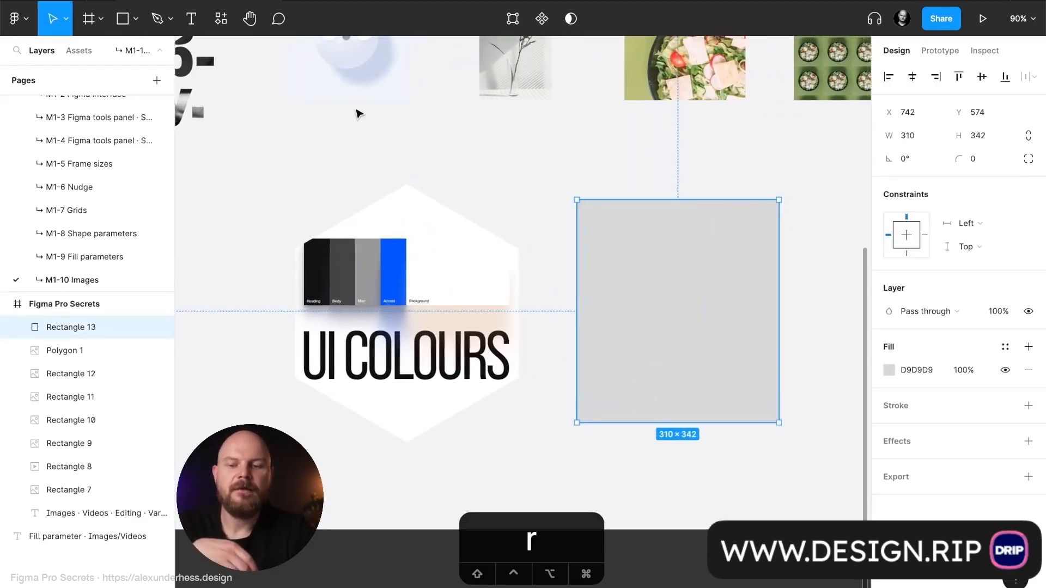
scroll(357, 113, "right", 4)
scroll(357, 113, "down", 1)
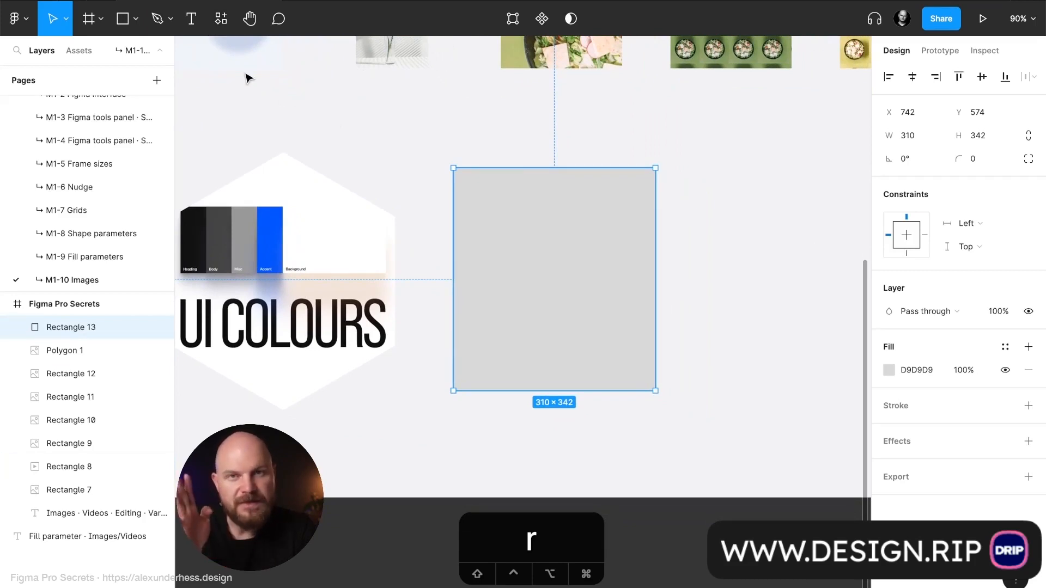
Place the UI Colors folder's image number 08 into the new grey rectangle
left_click(136, 19)
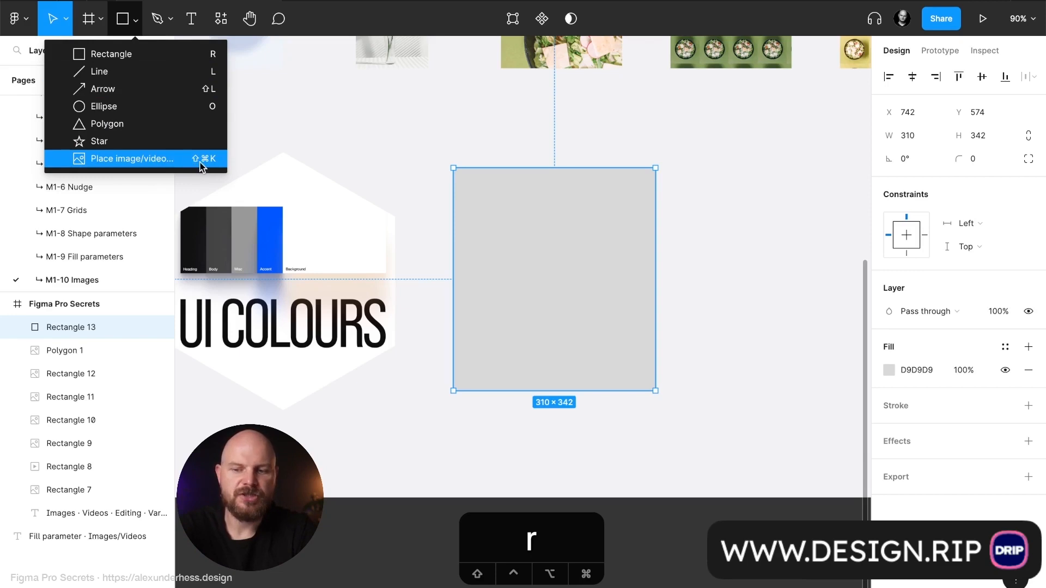
left_click(488, 254)
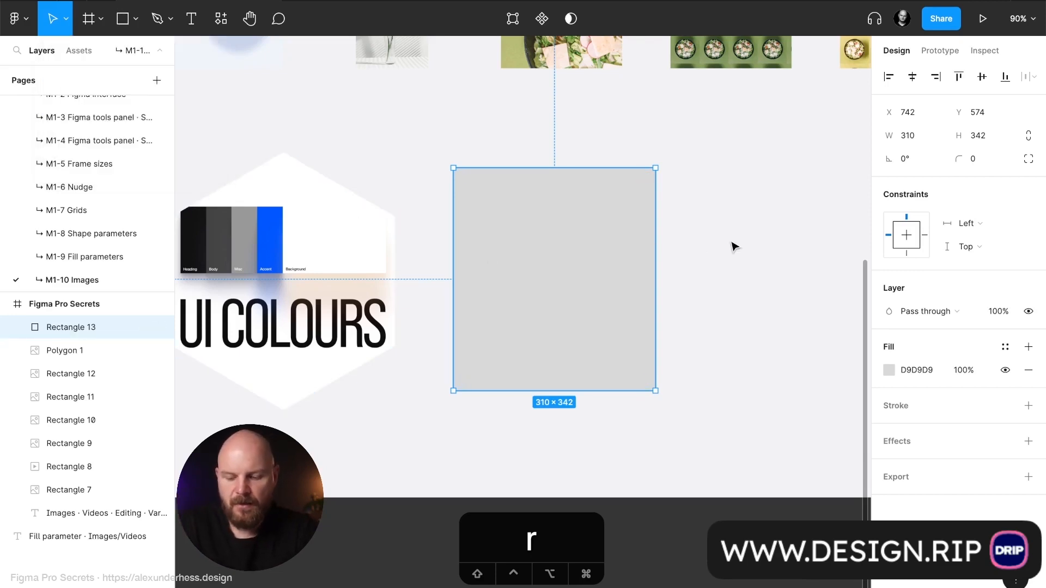
key("shift+super+k")
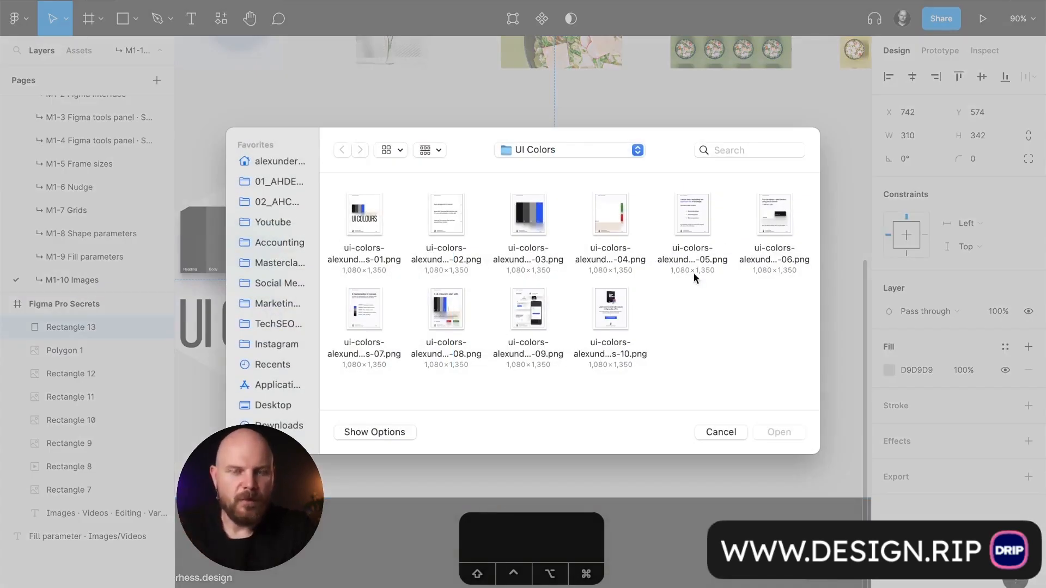
left_click(451, 312)
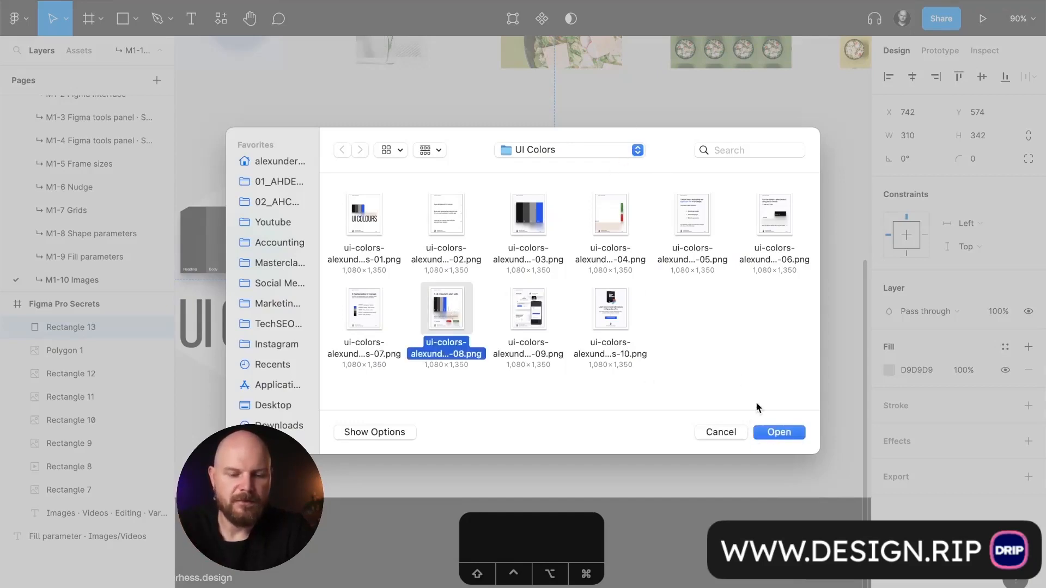
left_click(779, 432)
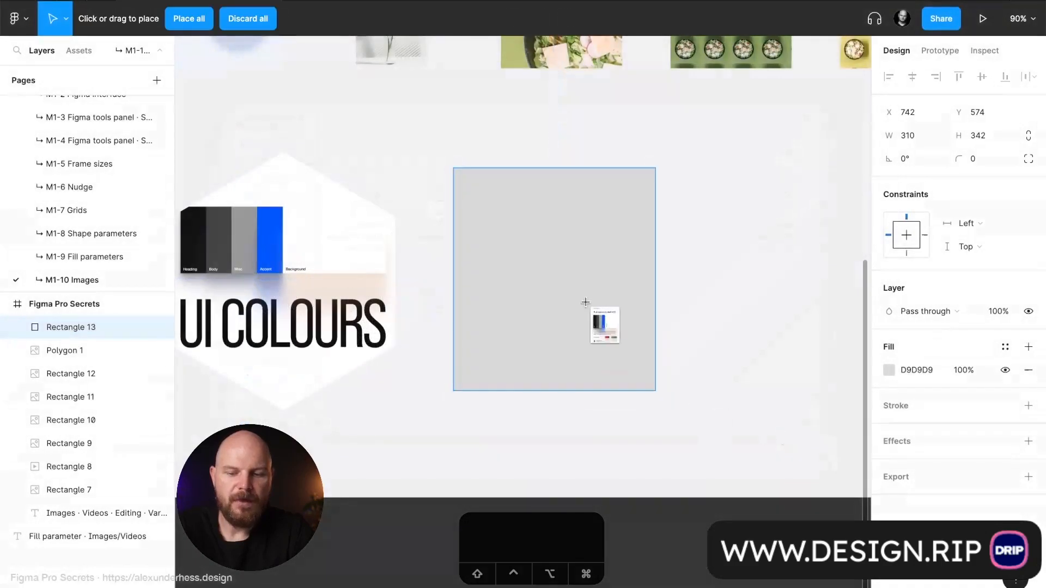
left_click(582, 298)
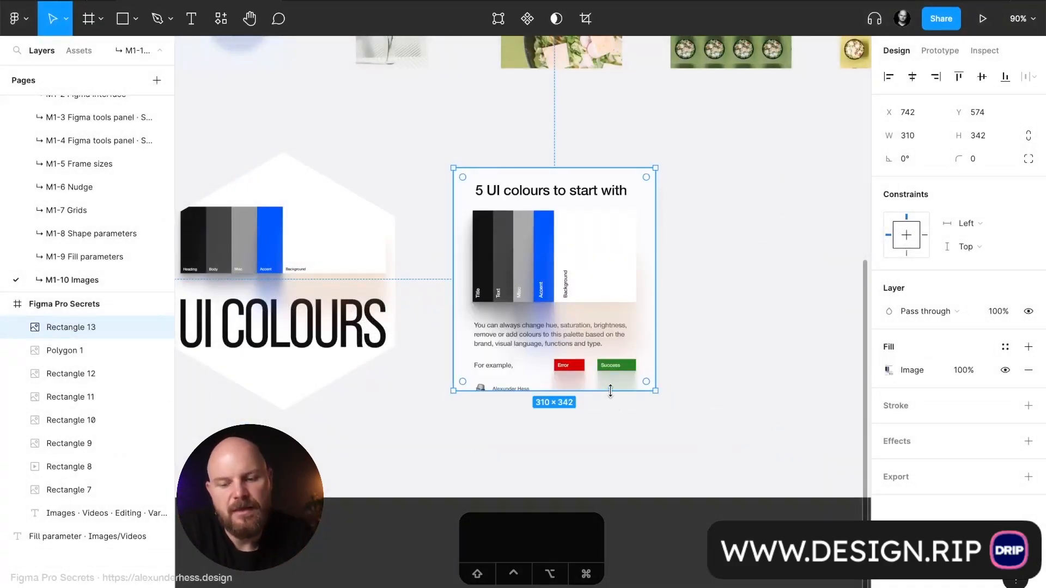
Crop the rectangle's image by enlarging it evenly around its centre beyond the frame, and deselect it
double_click(579, 269)
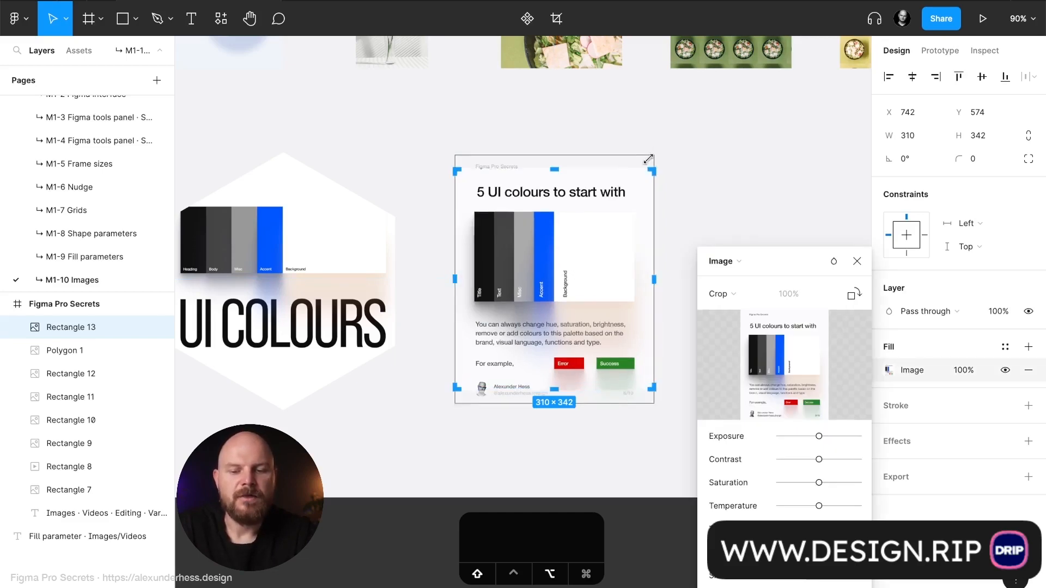
left_click_drag(648, 159, 705, 133)
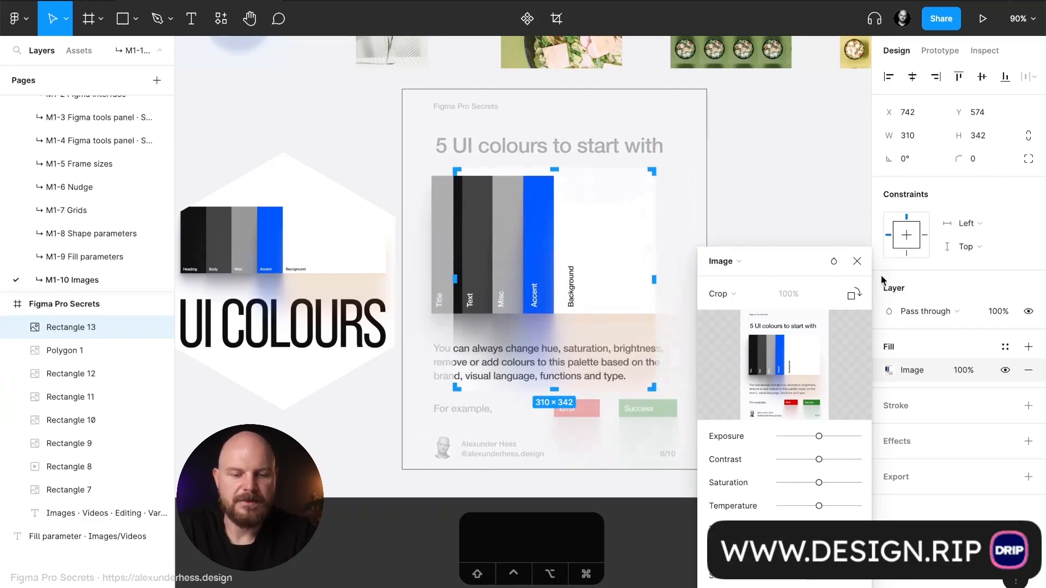
key("Escape")
left_click(823, 271)
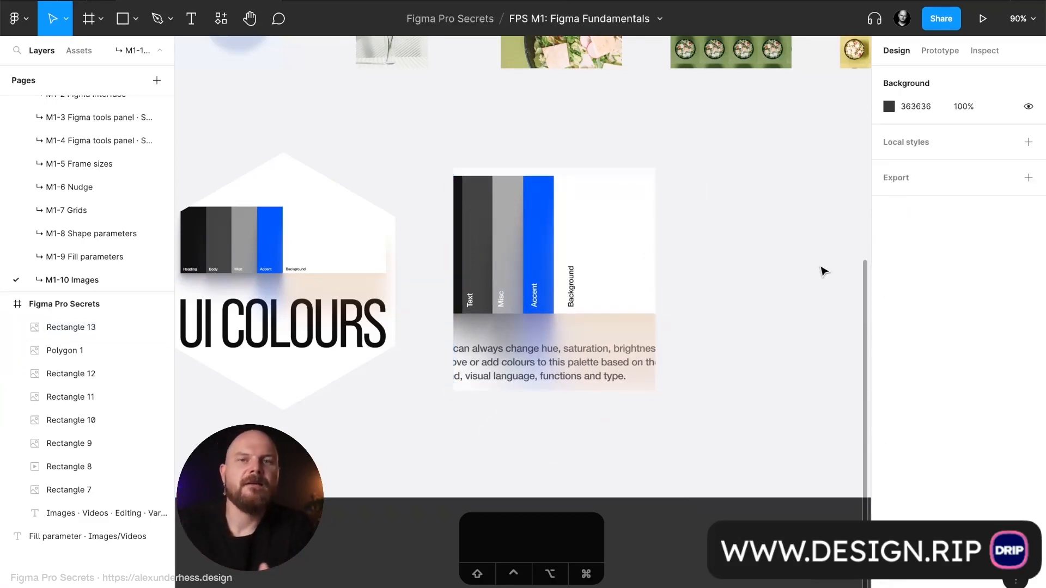
Duplicate the UI Colours hexagon into the empty space to the right of the cropped rectangle
scroll(823, 270, "down", 5)
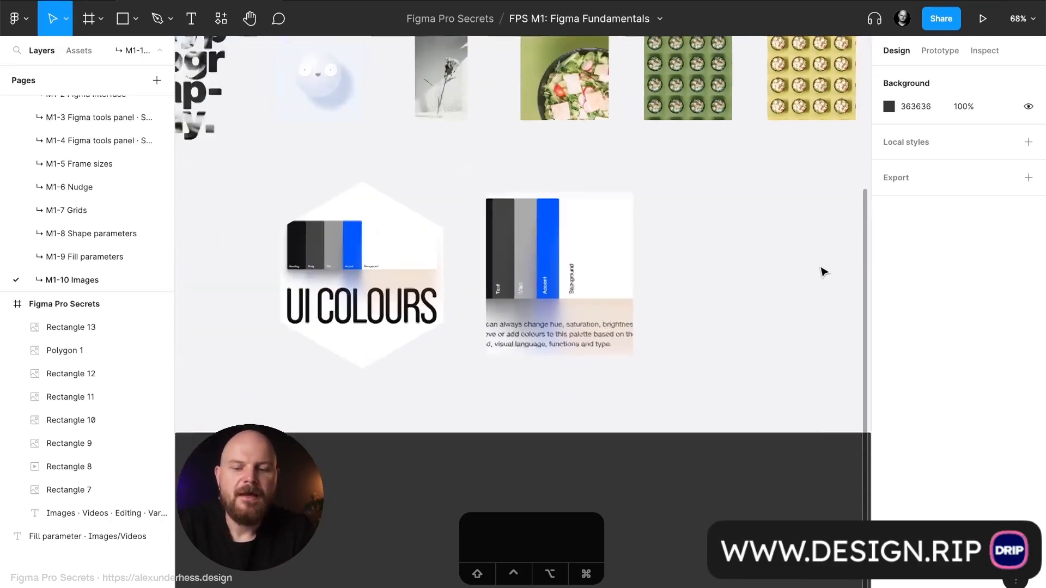
left_click_drag(275, 285, 665, 283, "alt")
scroll(665, 284, "right", 2)
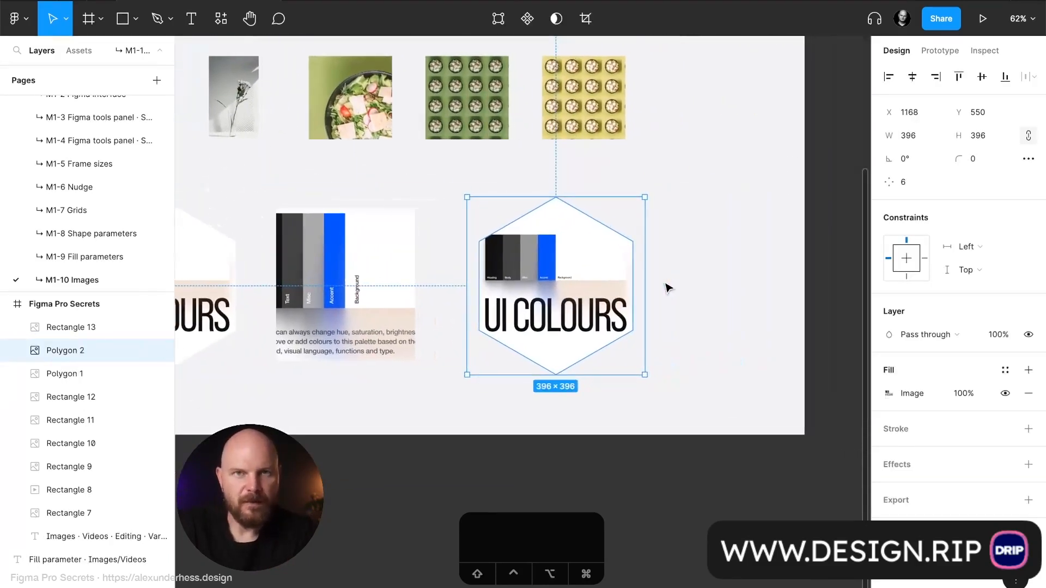
Switch the duplicated hexagon's fill to Video and load the motion-ui-design GIF from the Figma Pro Secrets folder
left_click(889, 393)
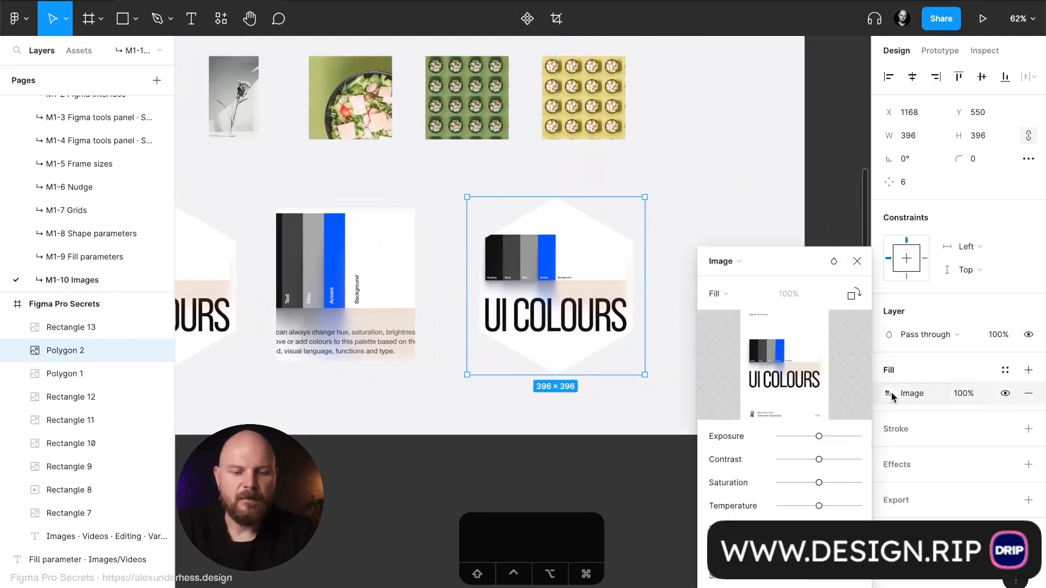
left_click(744, 296)
left_click(747, 296)
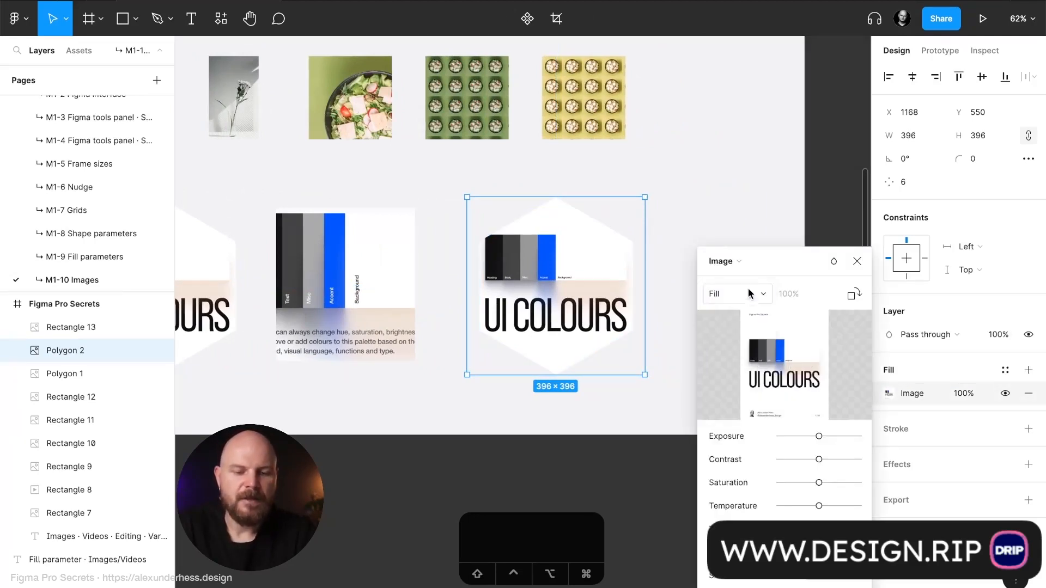
left_click(748, 264)
left_click(738, 278)
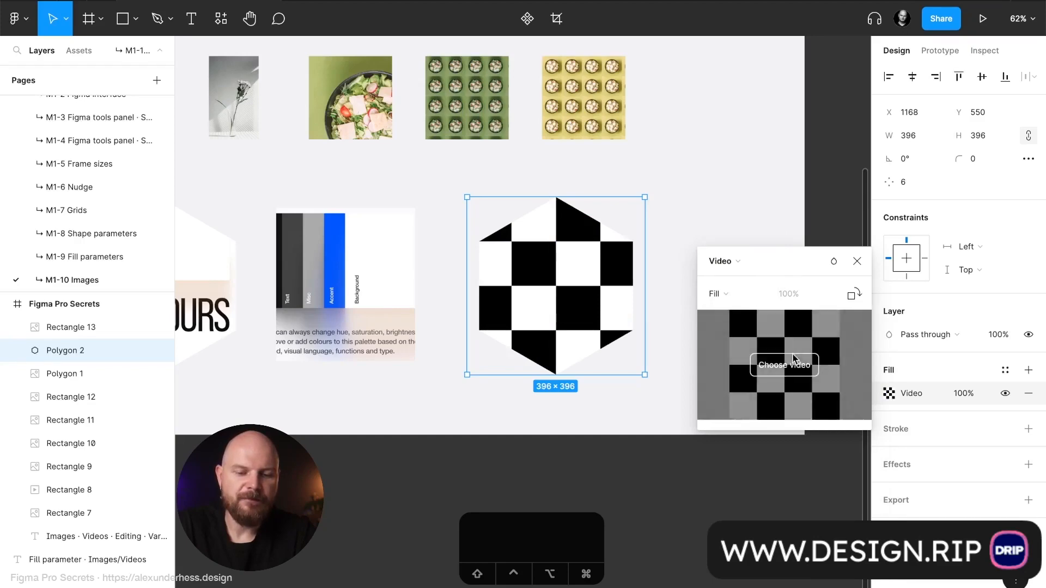
left_click(792, 368)
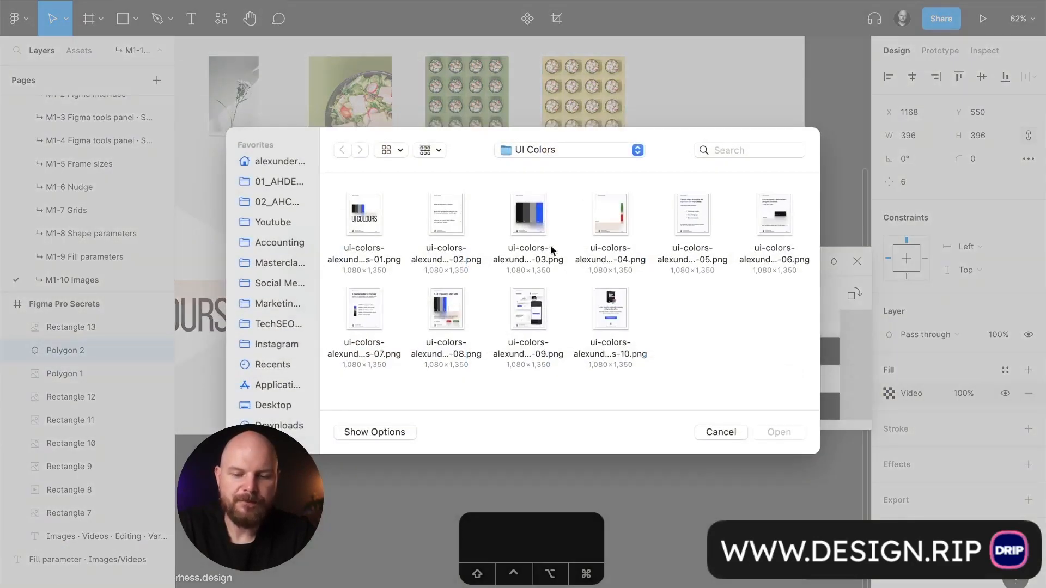
left_click(614, 150)
left_click(614, 168)
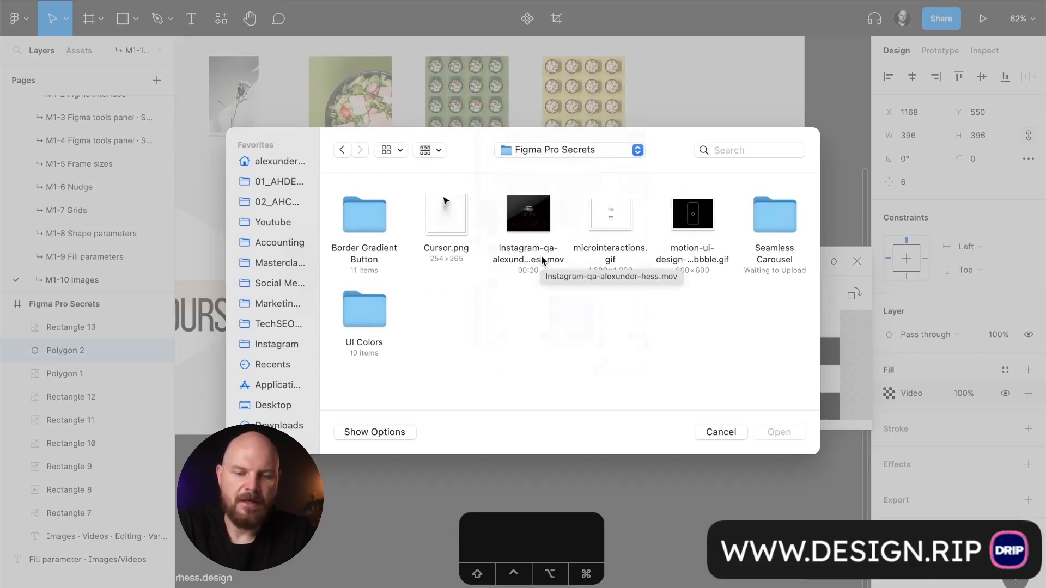
left_click(696, 259)
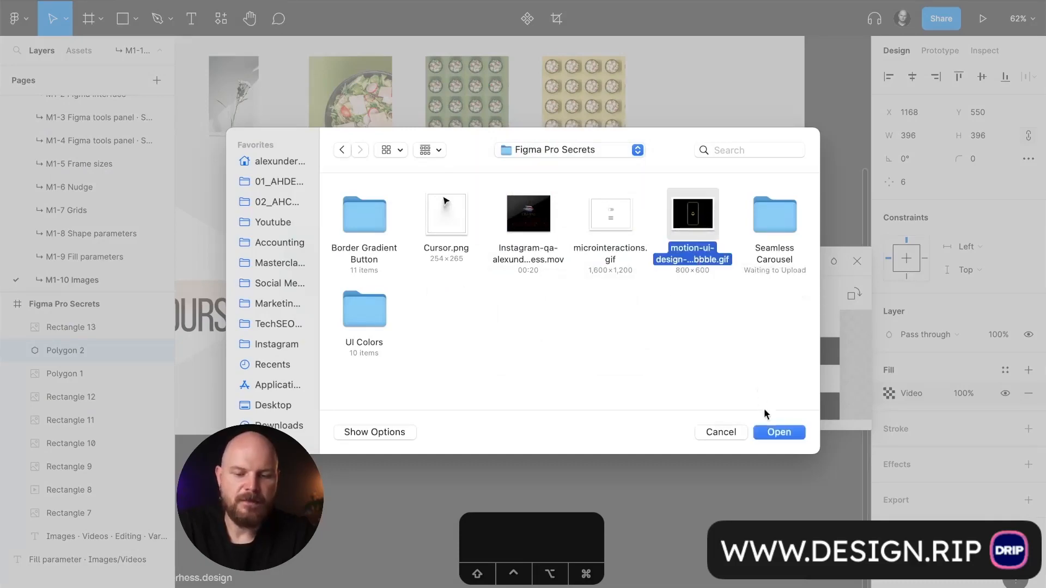
left_click(776, 434)
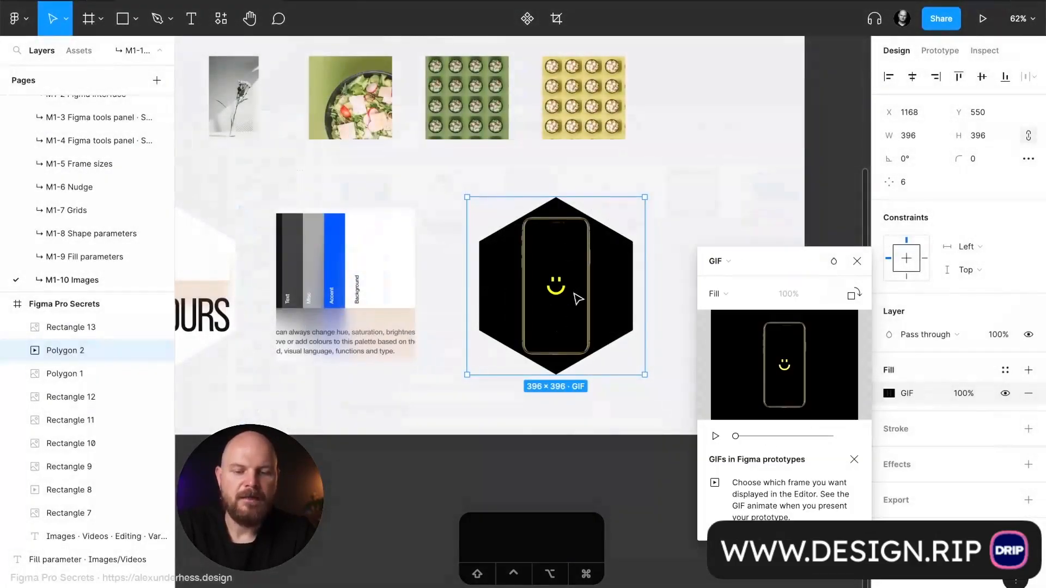
Play the hexagon's GIF fill in its preview, and scrub through its frames to the end and back to the first frame
left_click(716, 437)
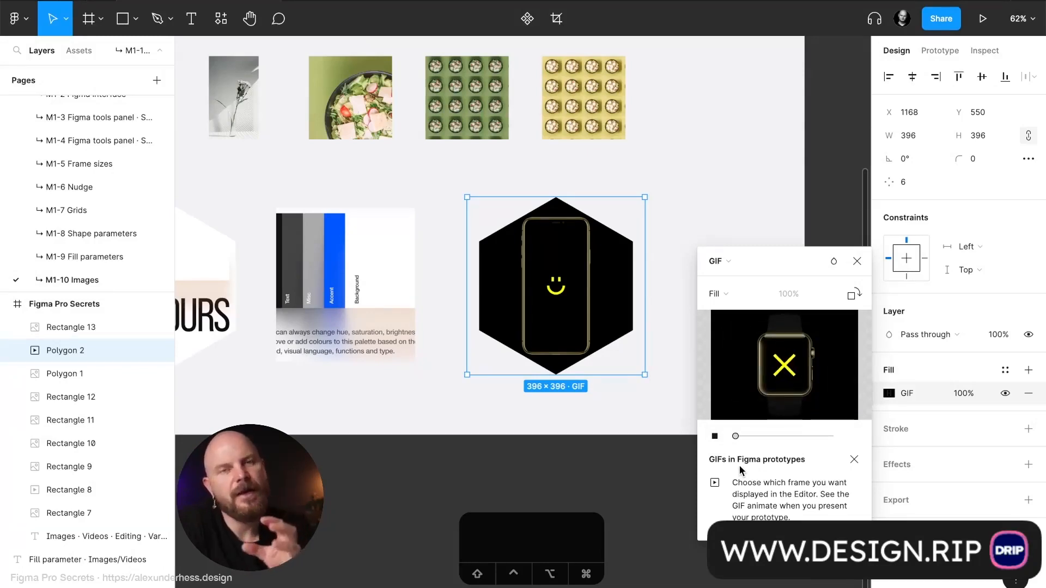
left_click(715, 436)
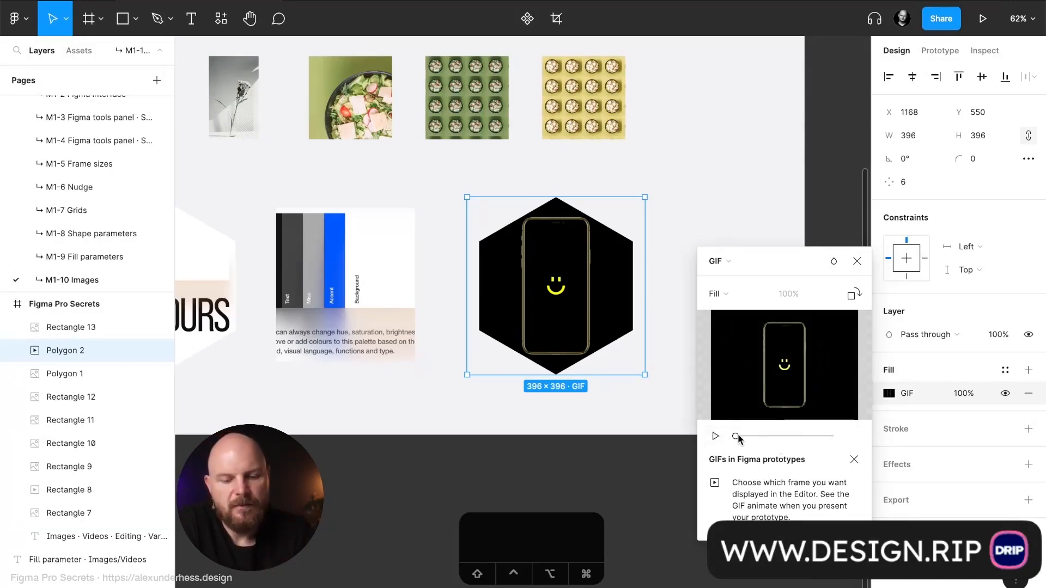
left_click_drag(736, 436, 829, 441)
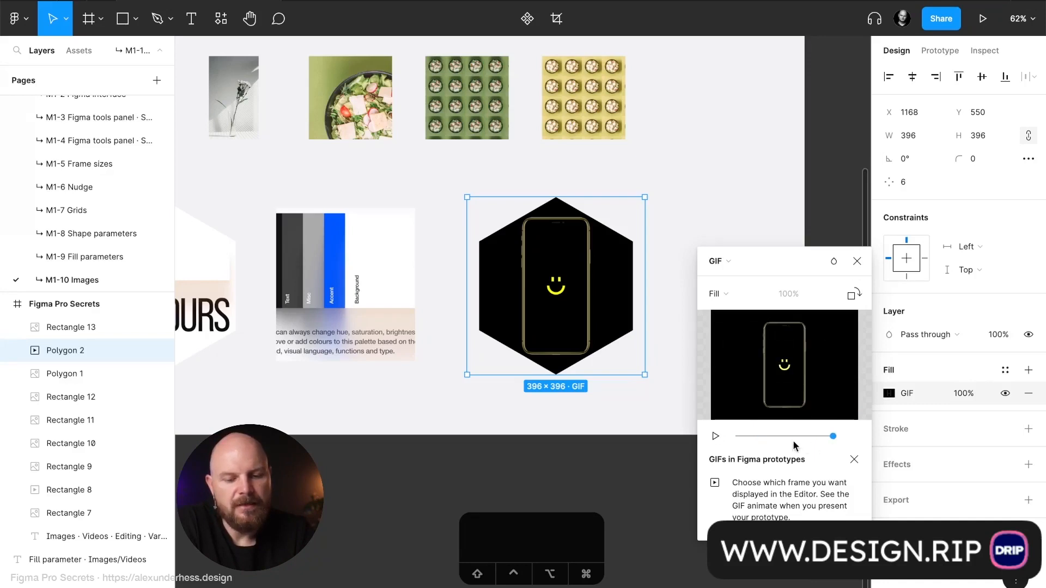
left_click_drag(766, 437, 787, 442)
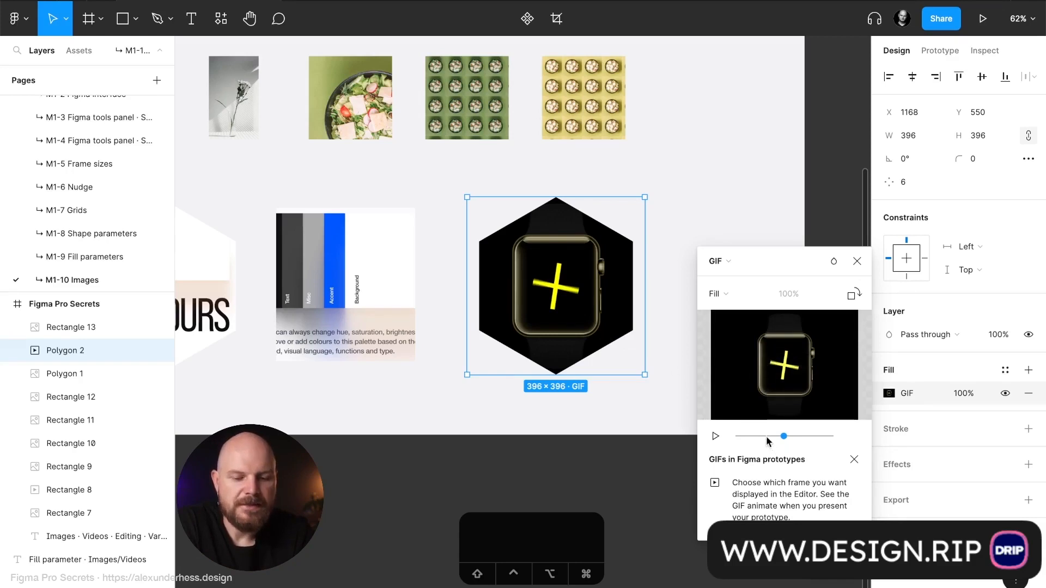
left_click_drag(769, 436, 726, 439)
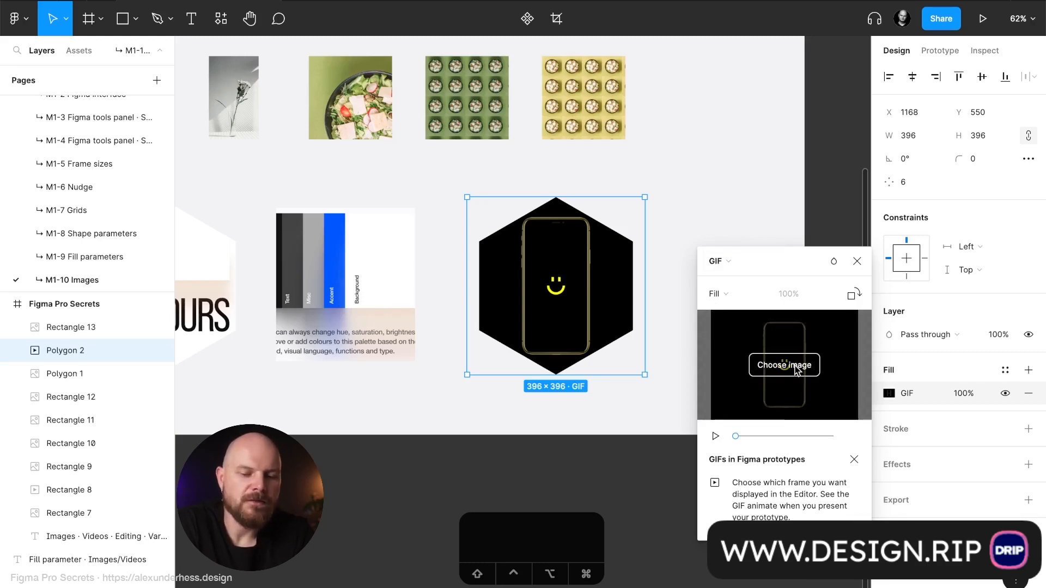
Replace the hexagon's GIF with a Video fill using the Instagram Q&A .mov file from the Figma Pro Secrets folder
left_click(796, 370)
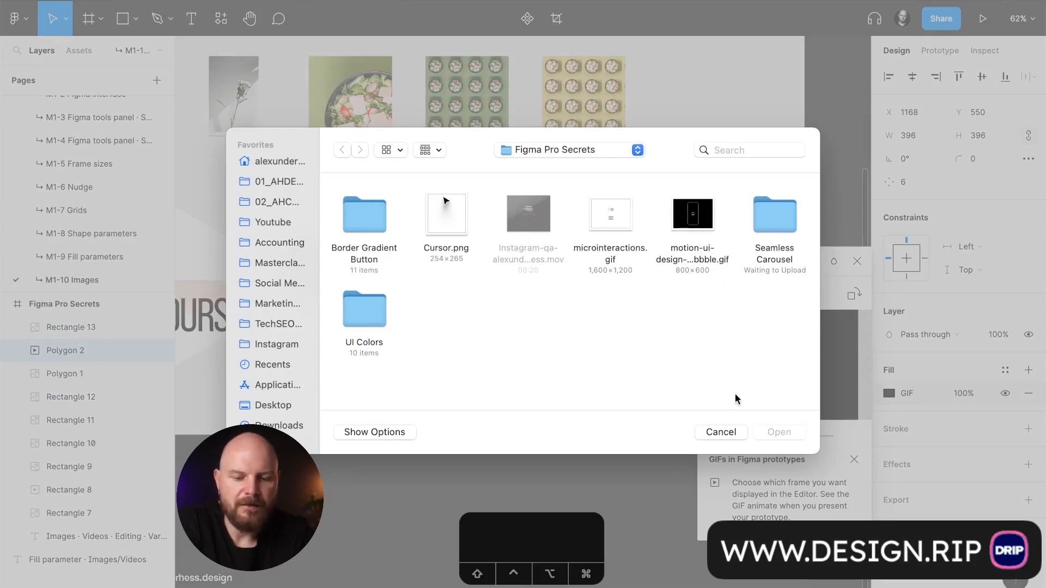
left_click(724, 433)
left_click(739, 264)
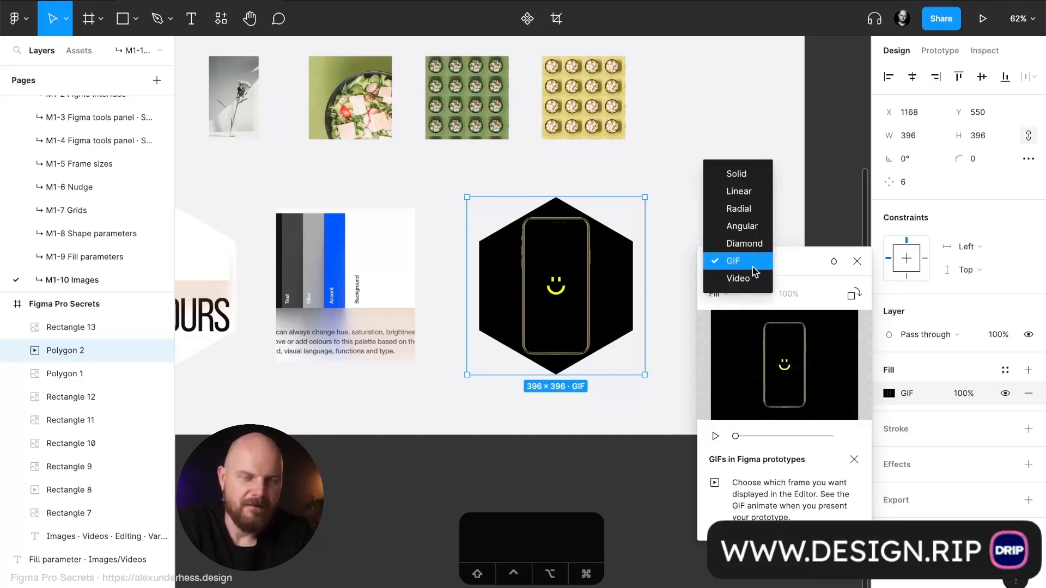
left_click(756, 279)
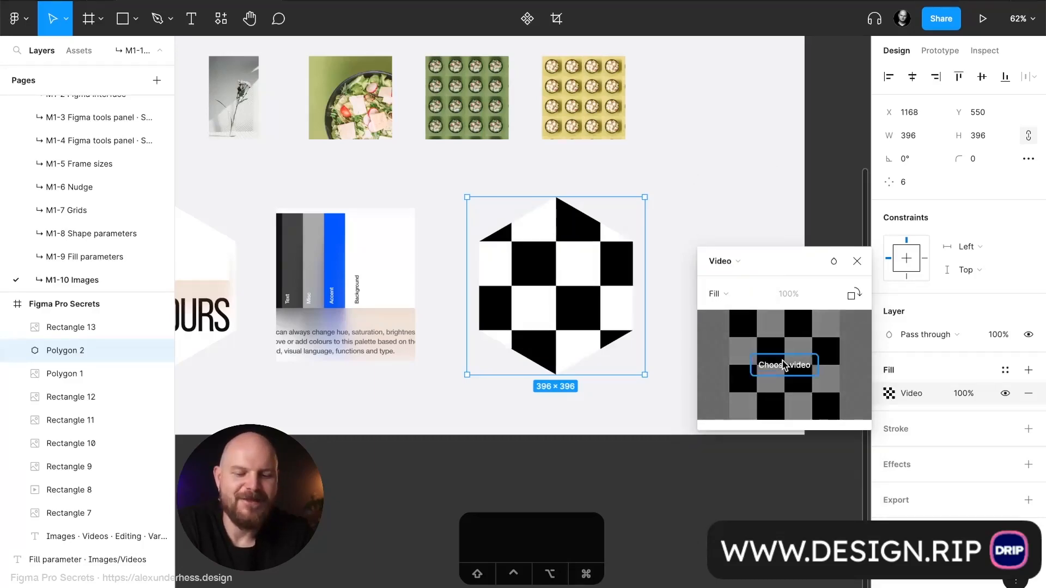
left_click(774, 364)
left_click(529, 253)
left_click(760, 428)
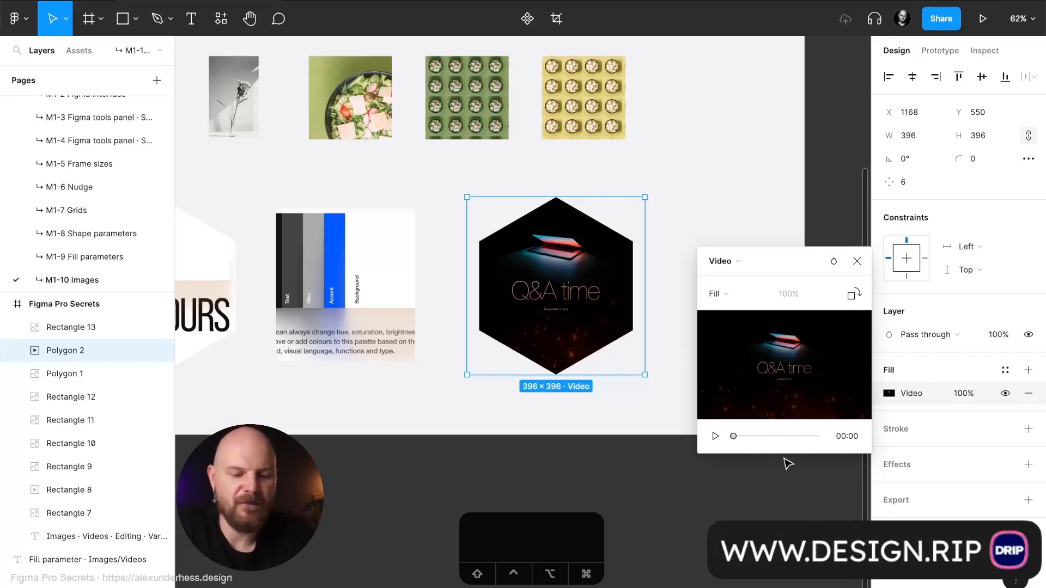
Try to scrub the hexagon's video fill, and preview the frame in presentation mode
mouse_move(736, 435)
left_mouse_down()
mouse_move(760, 435)
mouse_move(730, 439)
left_mouse_up()
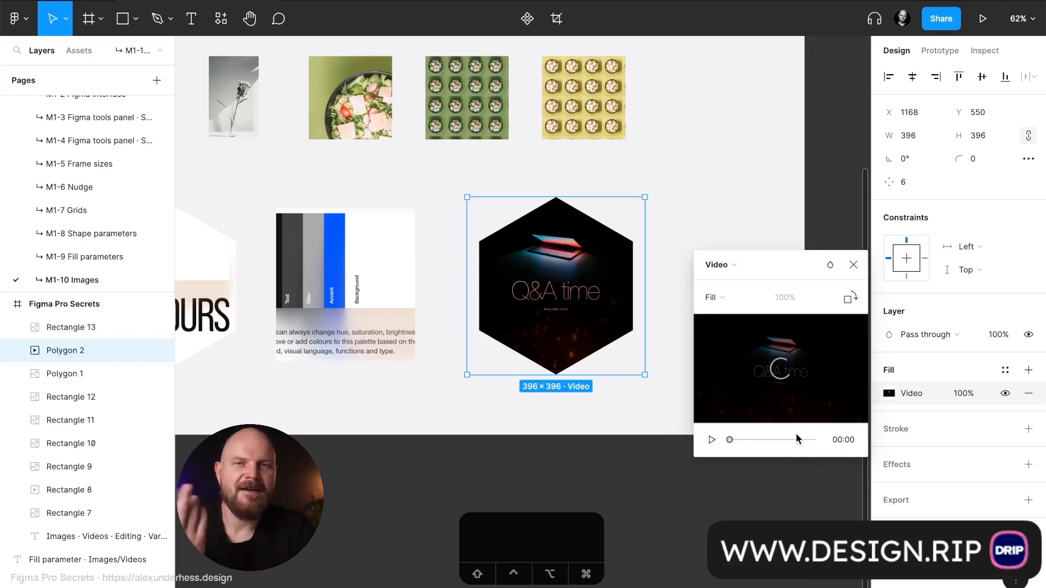
mouse_move(782, 416)
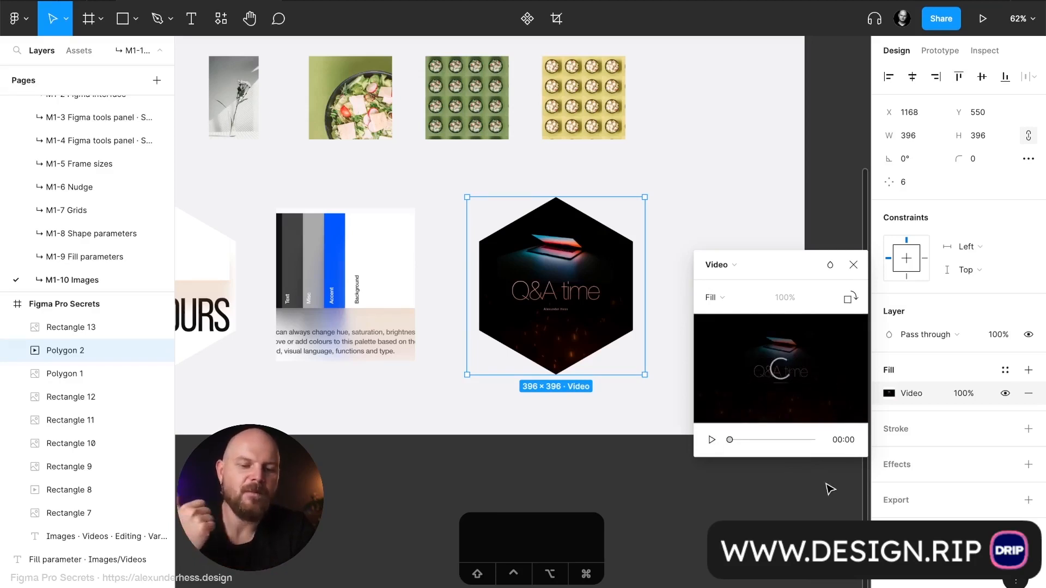
left_click(854, 265)
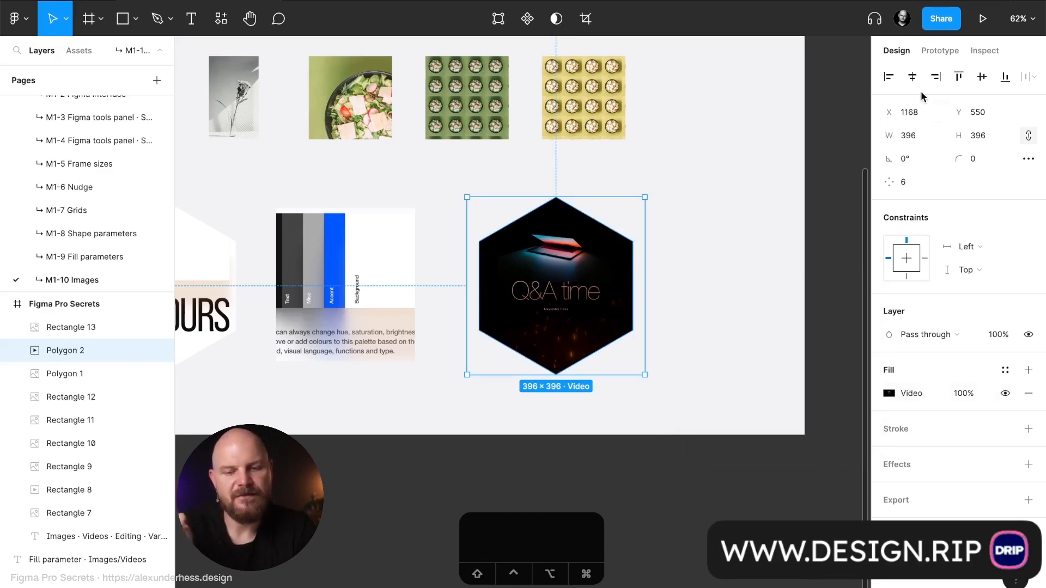
left_click(984, 22)
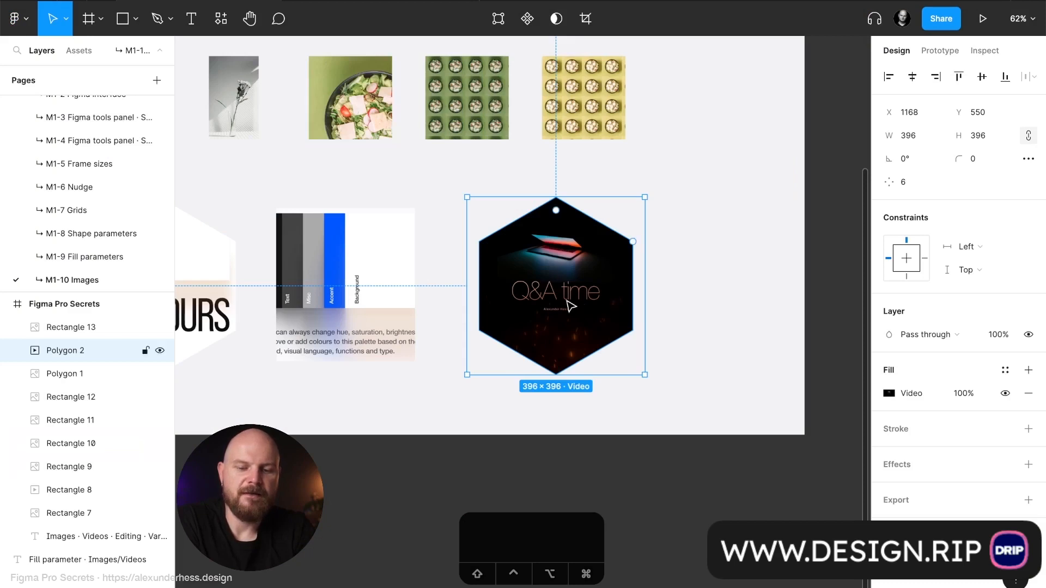
Replace the hexagon's Q&A video with the motion-ui-design GIF and close the fill settings after previewing it in presentation mode
left_click(902, 394)
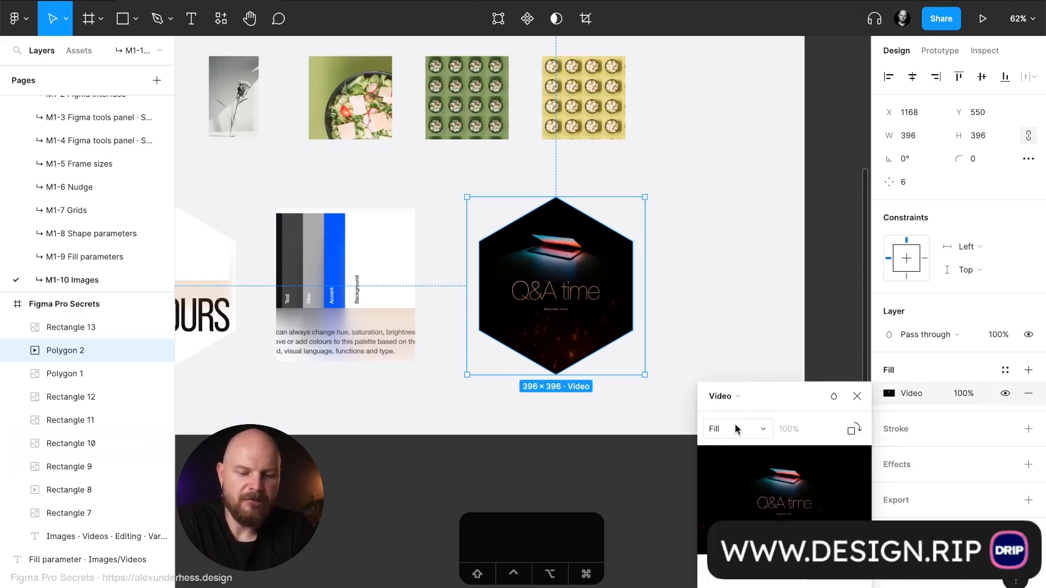
left_click(761, 399)
left_click(759, 399)
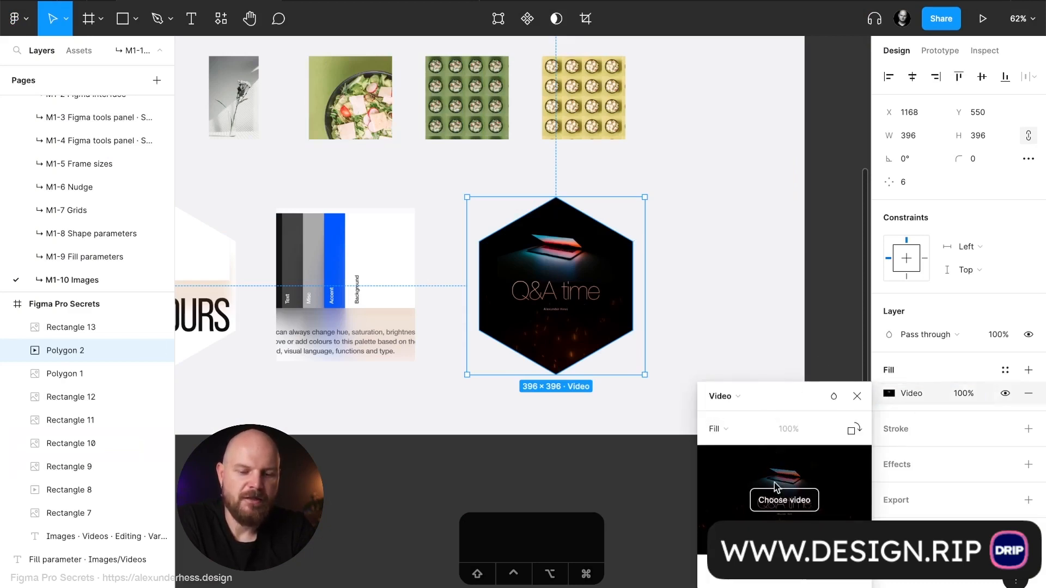
left_click(779, 500)
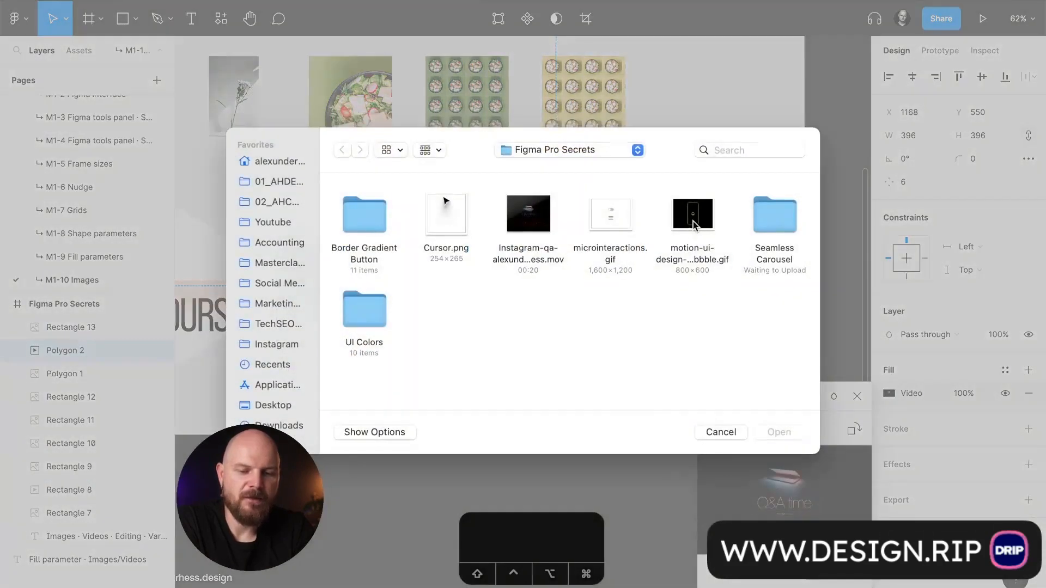
left_click(694, 227)
left_click(779, 432)
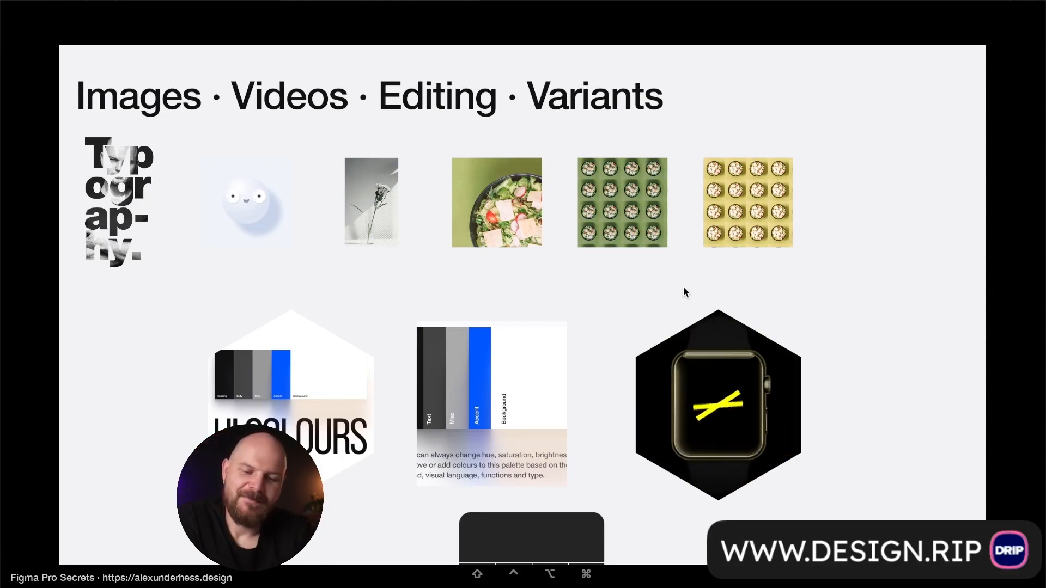
mouse_move(492, 30)
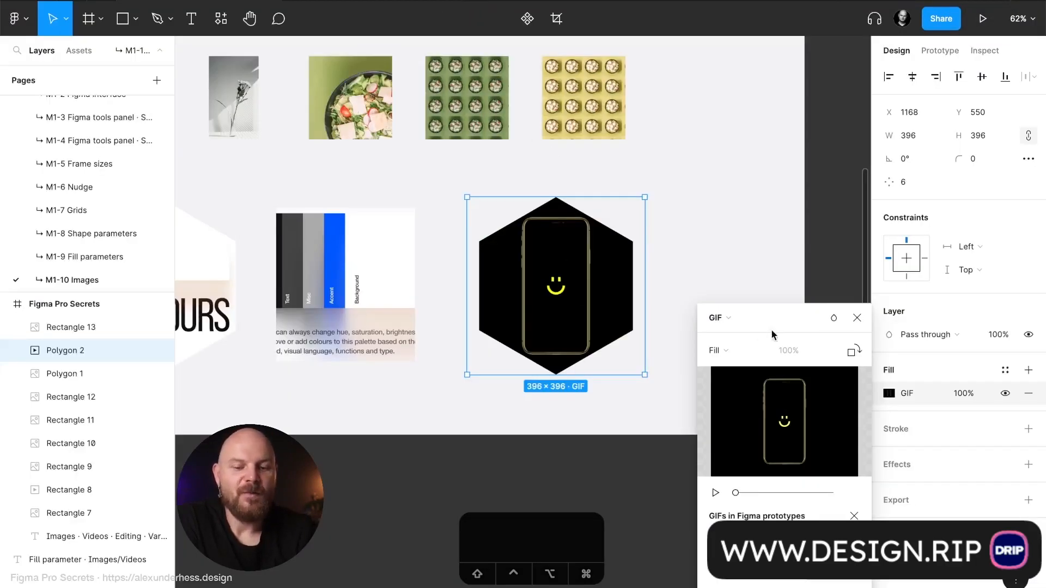
left_click(857, 318)
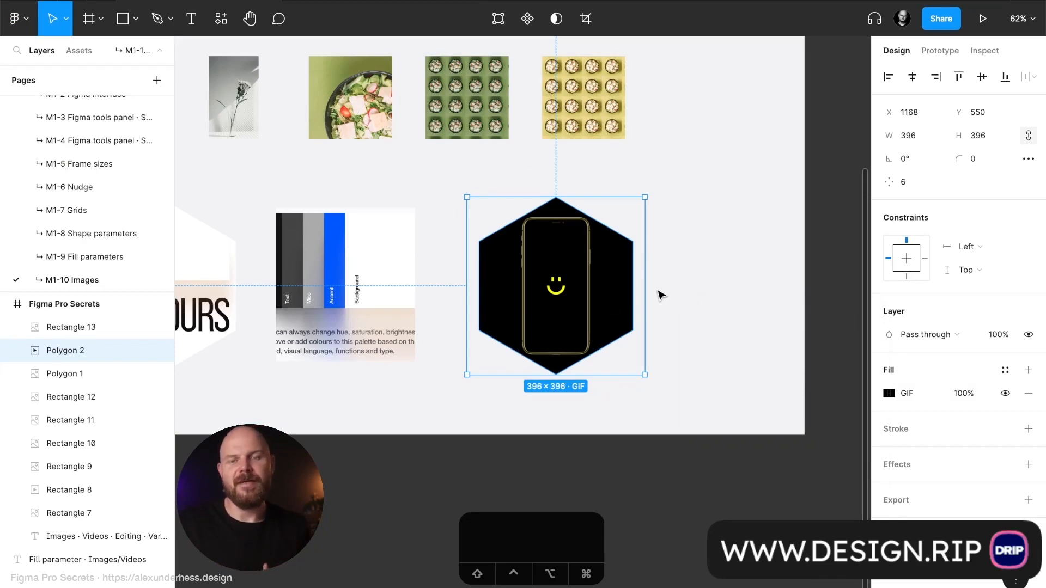
Place microinteractions.gif into the hexagon as its new fill and preview it in presentation mode
key("shift+super+k")
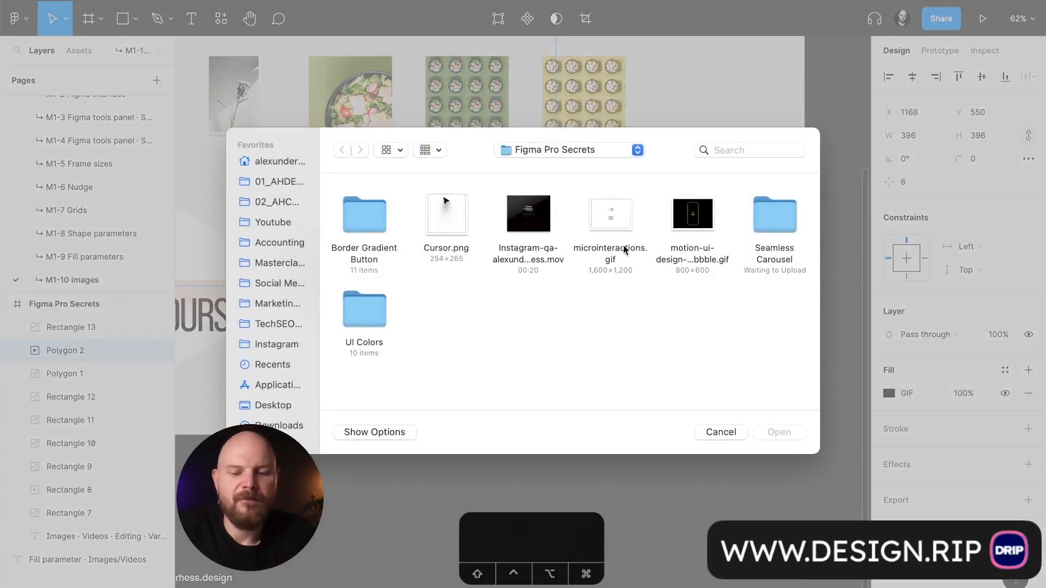
left_click(619, 263)
left_click(763, 433)
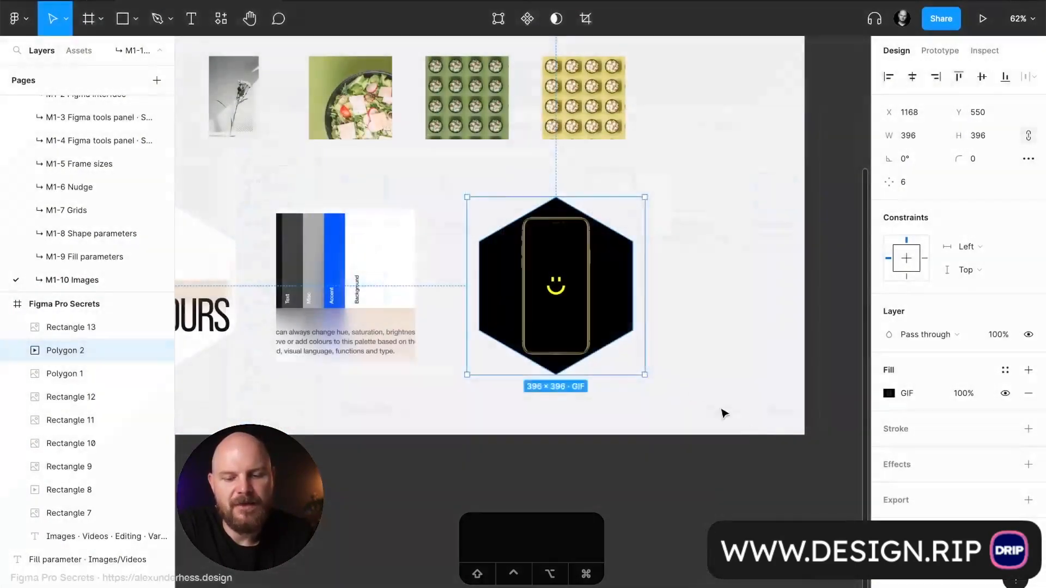
left_click(559, 303)
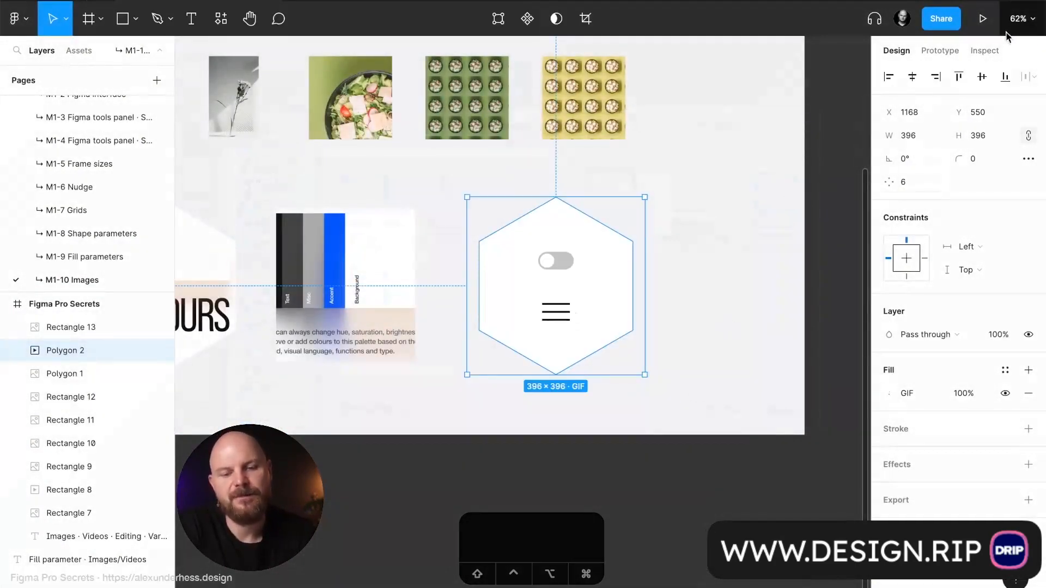
left_click(984, 21)
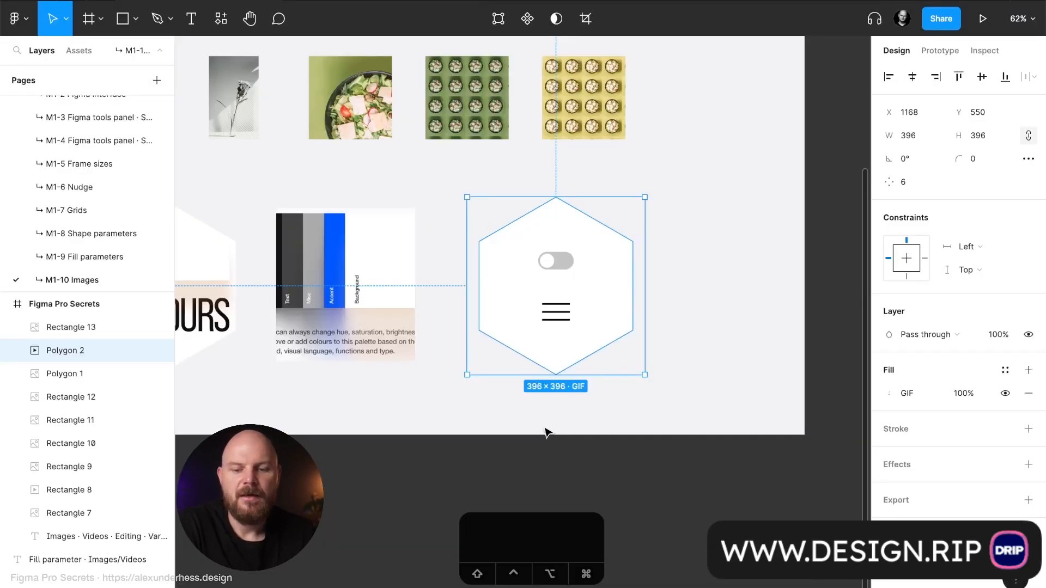
Wrap the microinteractions hexagon in its own frame, and preview the design in presentation mode before returning to the editor
scroll(619, 317, "down", 5)
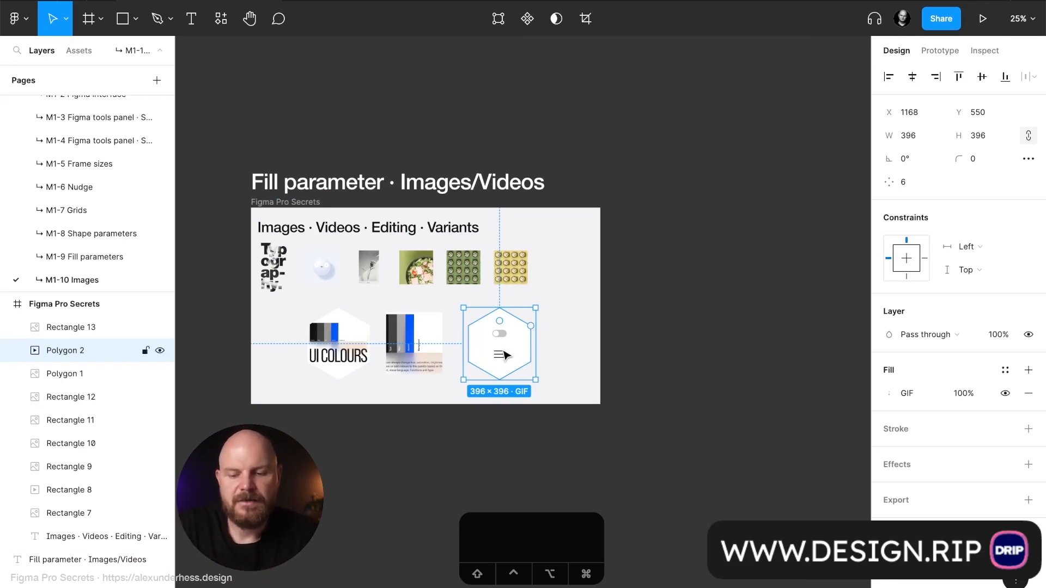
scroll(504, 355, "up", 5)
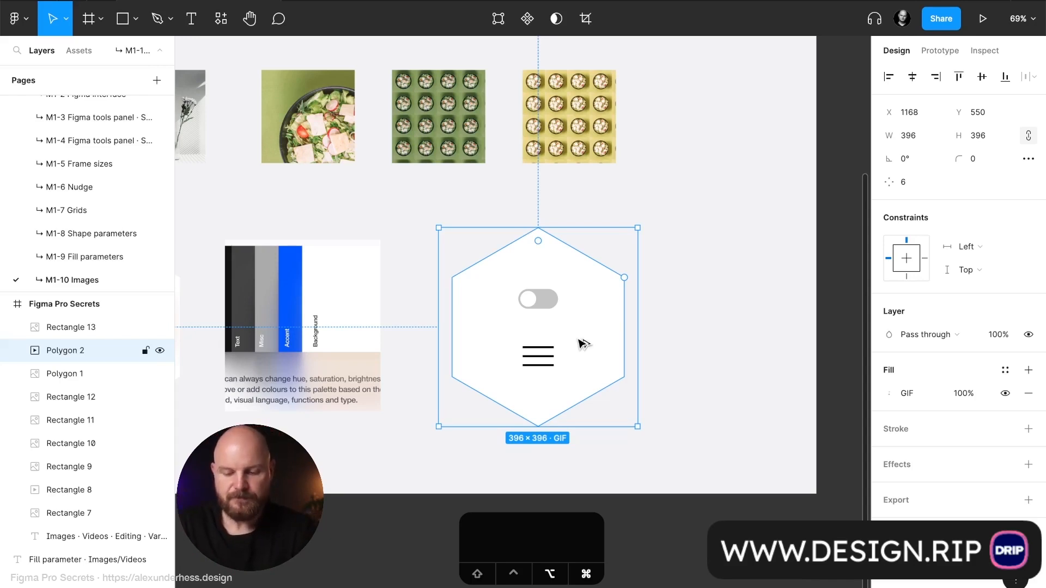
key("alt+super+g")
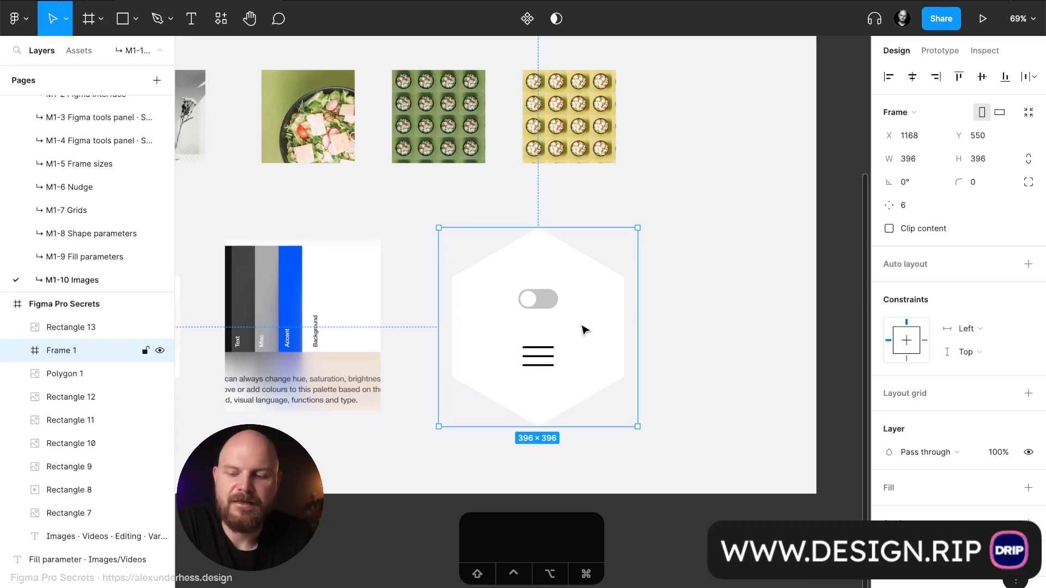
left_click(983, 18)
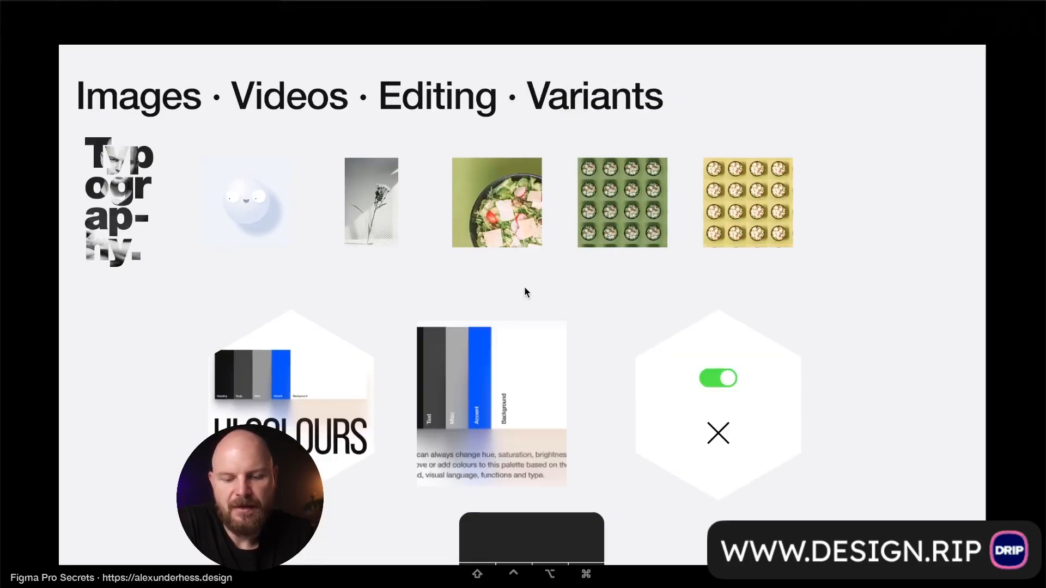
left_click(256, 0)
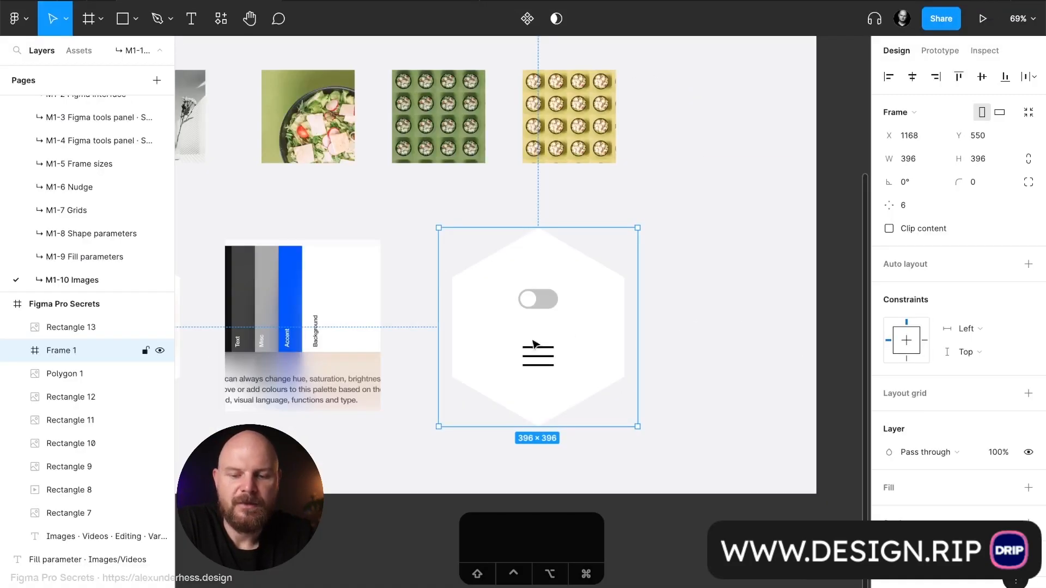
Move the framed hexagon out of the Figma Pro Secrets frame onto empty canvas and preview both frames in presentation mode
left_click_drag(512, 347, 829, 327)
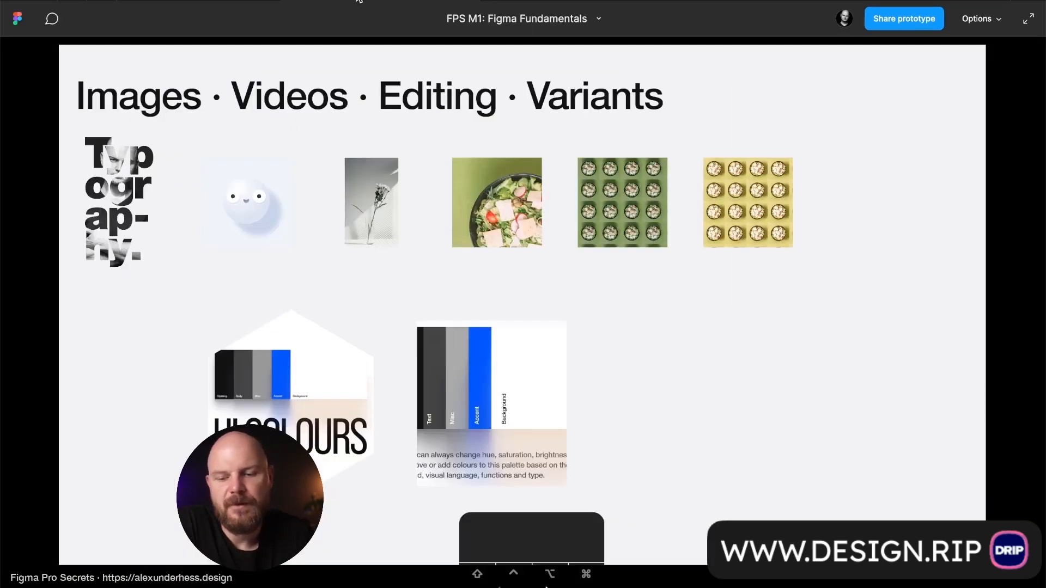
key("Right")
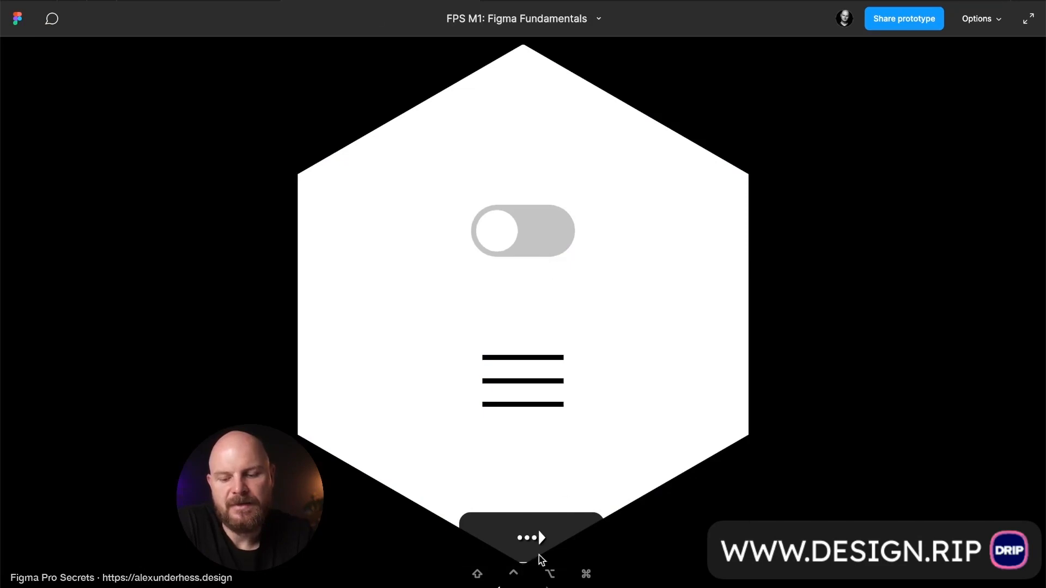
key("Right")
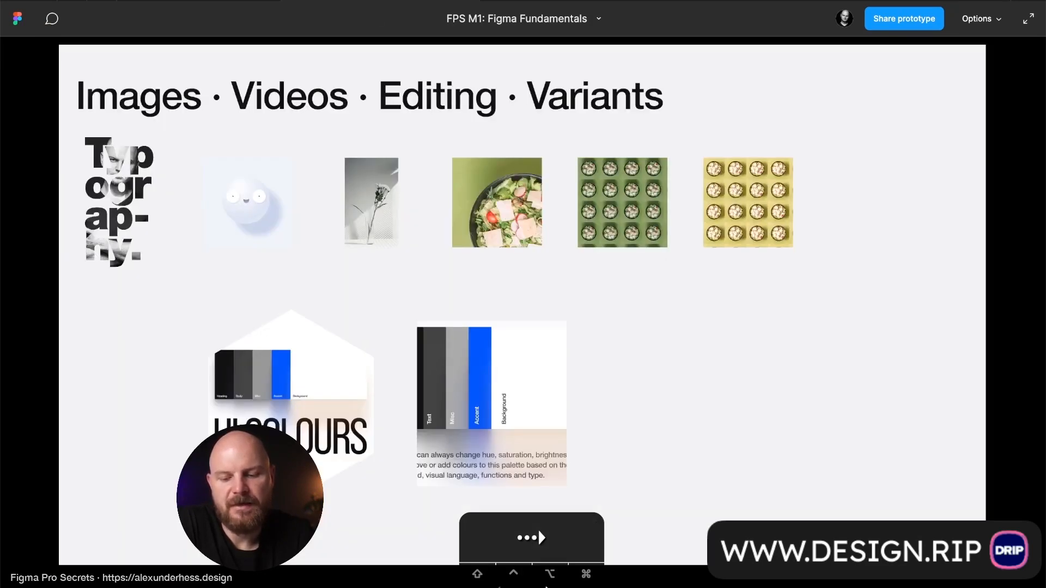
key("Right")
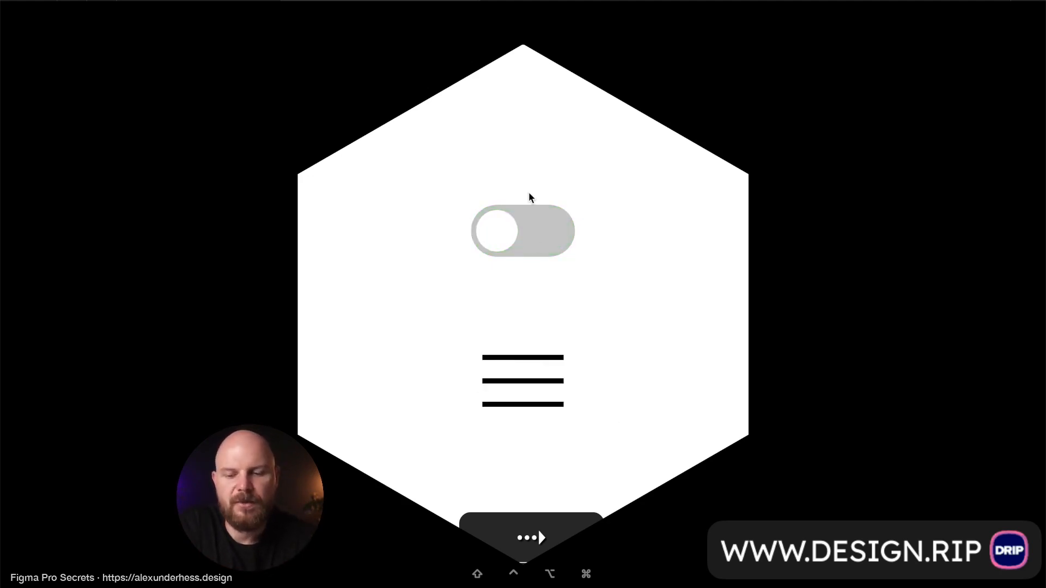
left_click(256, 0)
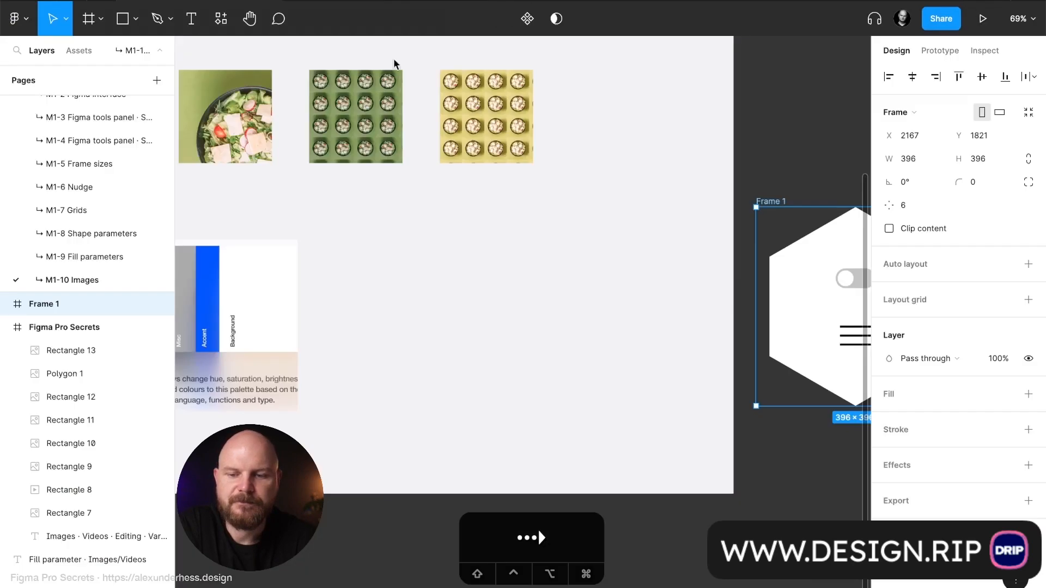
Move Frame 1 with the hexagon back into the empty area of the Figma Pro Secrets frame and deselect it
scroll(685, 305, "right", 4)
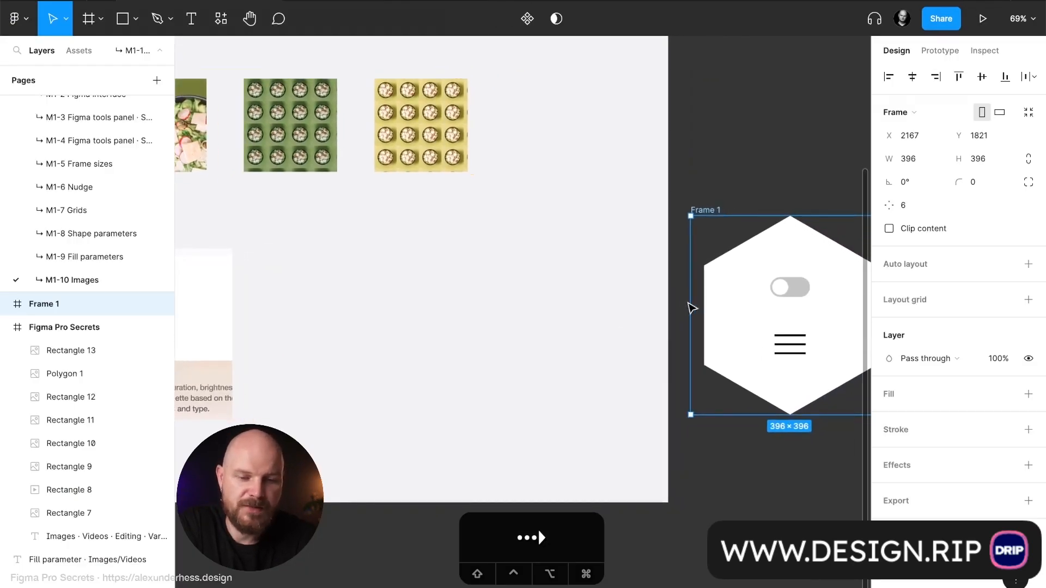
left_click_drag(751, 324, 416, 362)
left_click(770, 325)
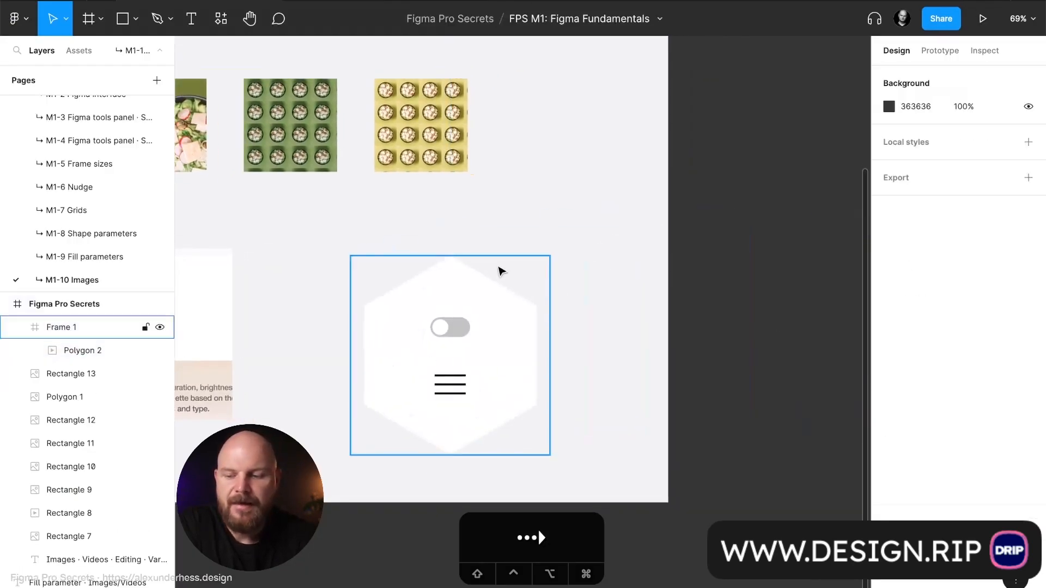
scroll(498, 268, "down", 5)
scroll(502, 271, "left", 5)
scroll(501, 271, "up", 2)
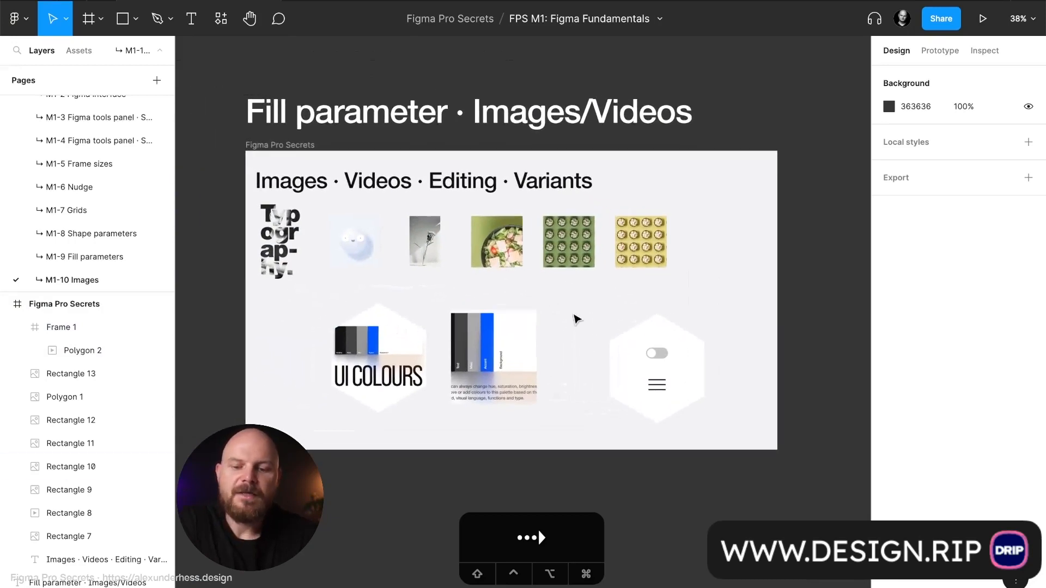
Open the GIF fill settings of the hexagon inside Frame 1 and try the Fit and Crop scale modes
left_click(661, 361)
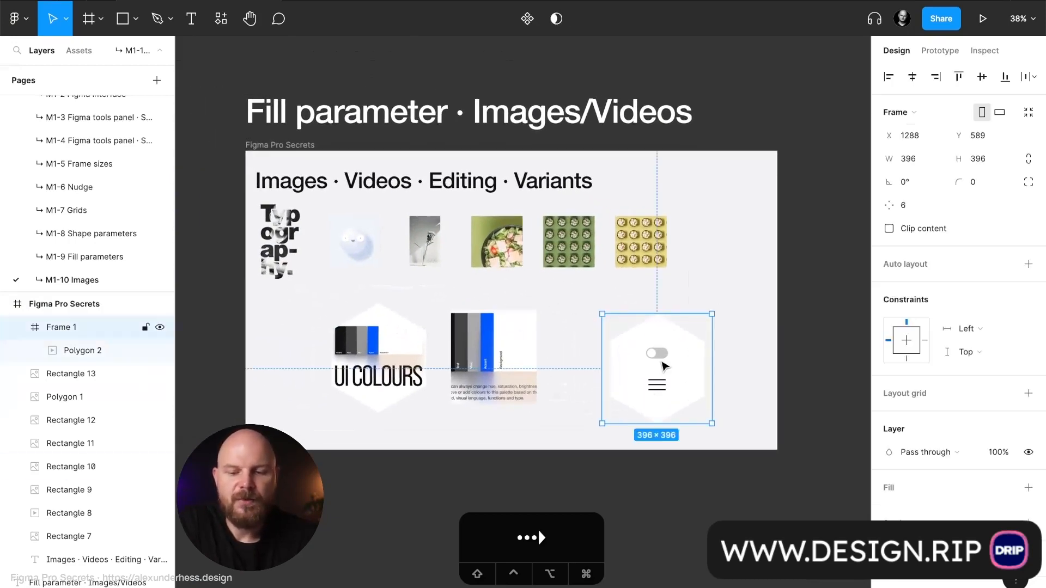
scroll(664, 367, "up", 3)
scroll(664, 366, "up", 2)
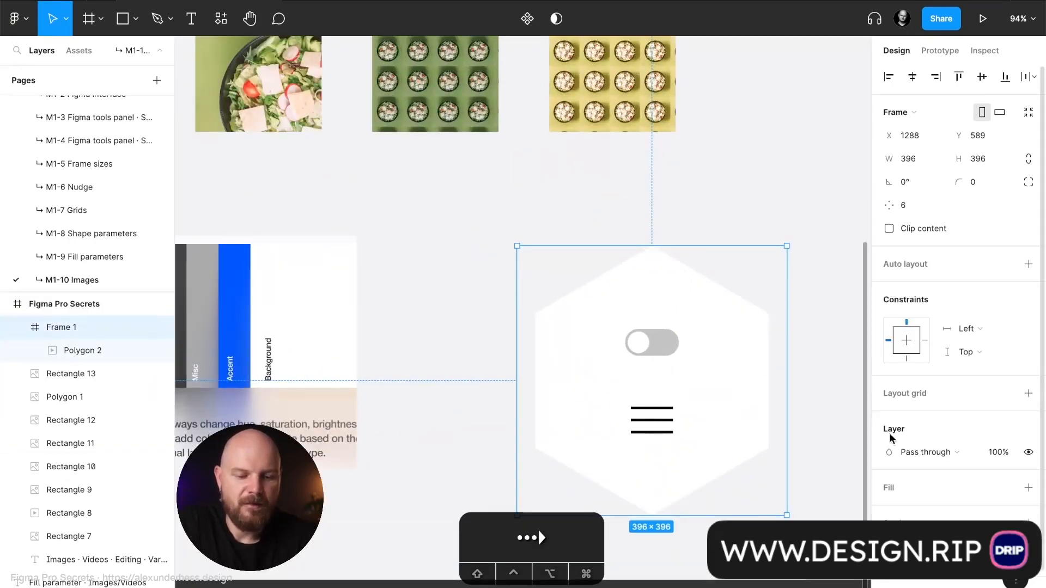
left_click(679, 372)
left_click(889, 394)
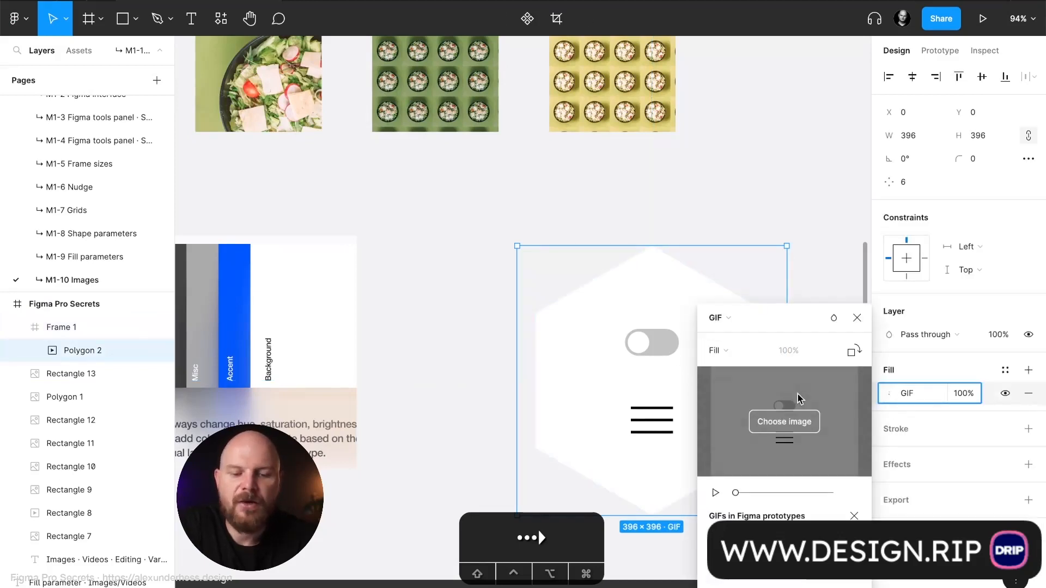
left_click(736, 352)
left_click(741, 369)
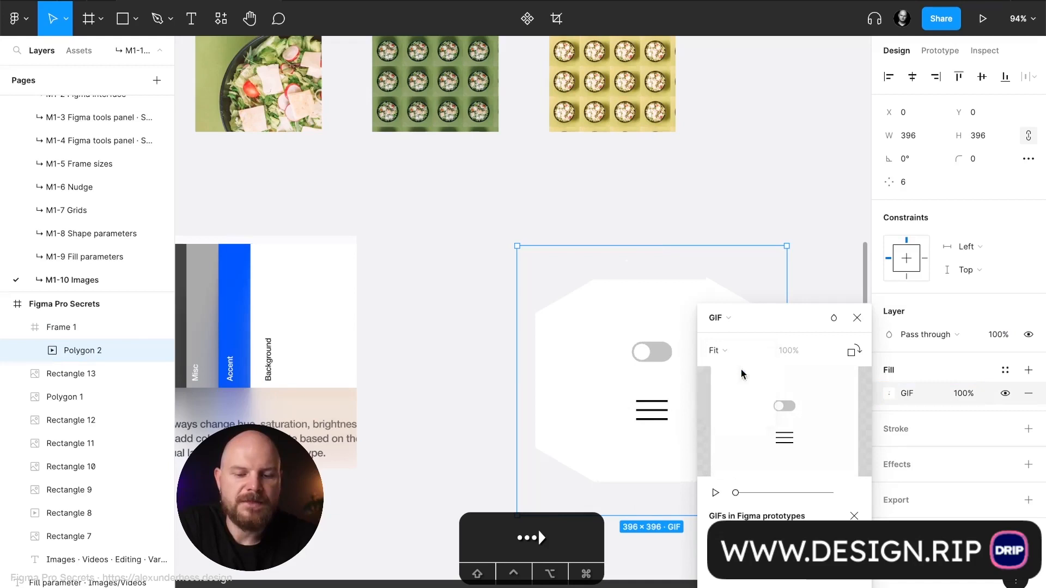
left_click(766, 351)
left_click(759, 368)
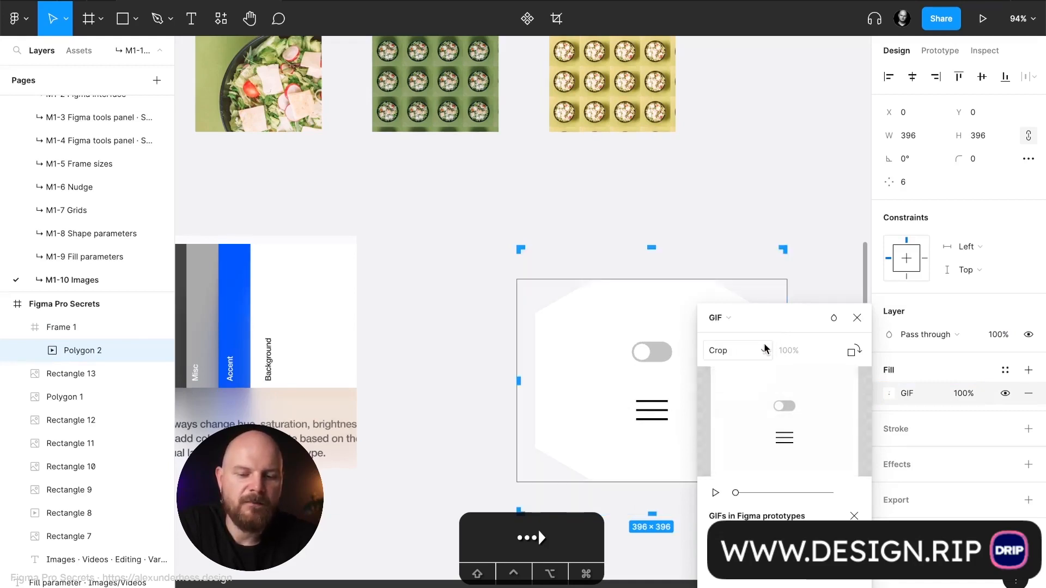
Switch the hexagon's GIF fill to Tile and set the tile scale to 10%
left_click(761, 353)
left_click(763, 367)
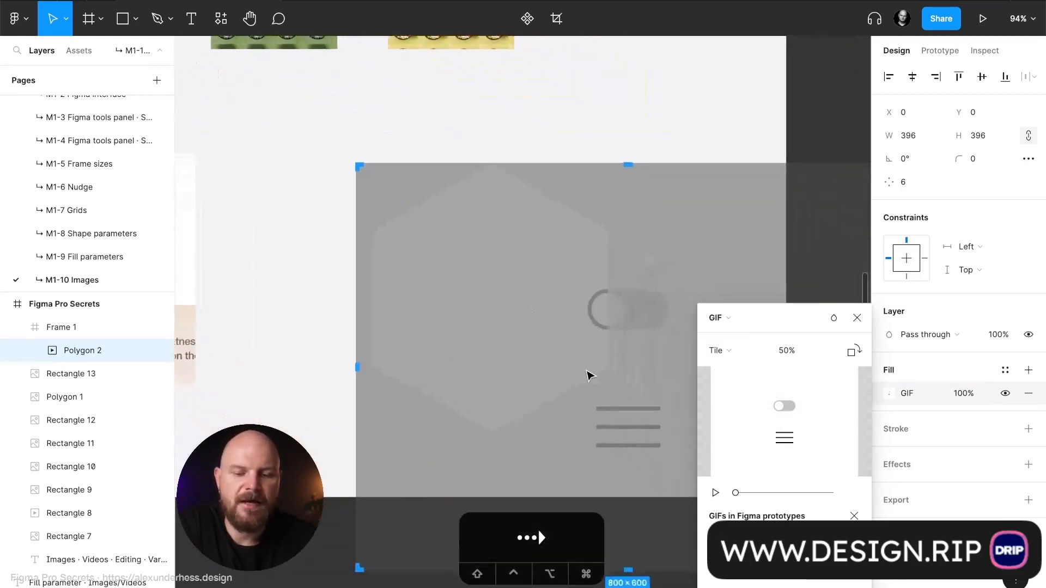
scroll(589, 375, "right", 5)
left_click(799, 355)
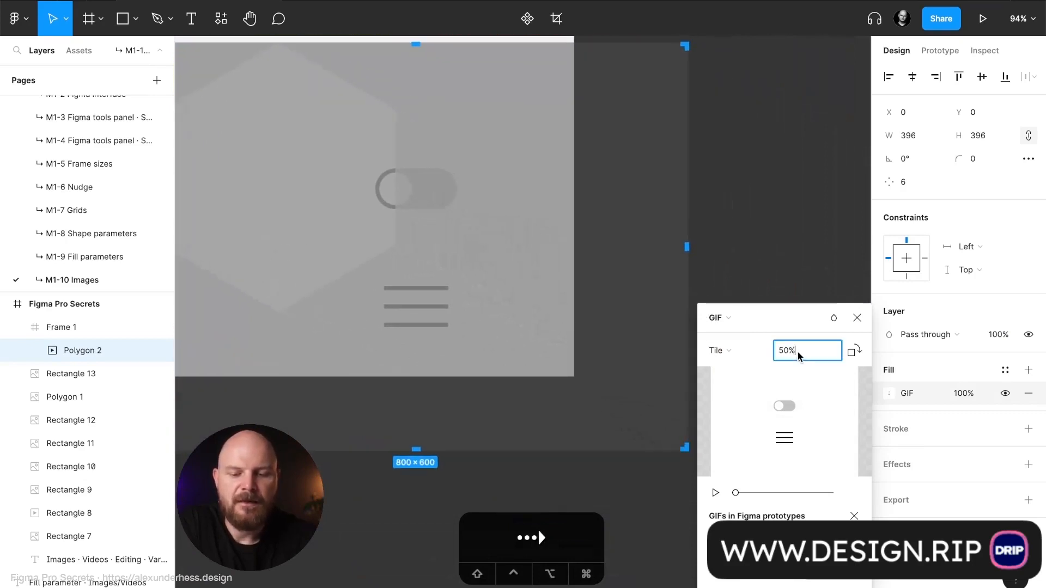
type("10")
key("Return")
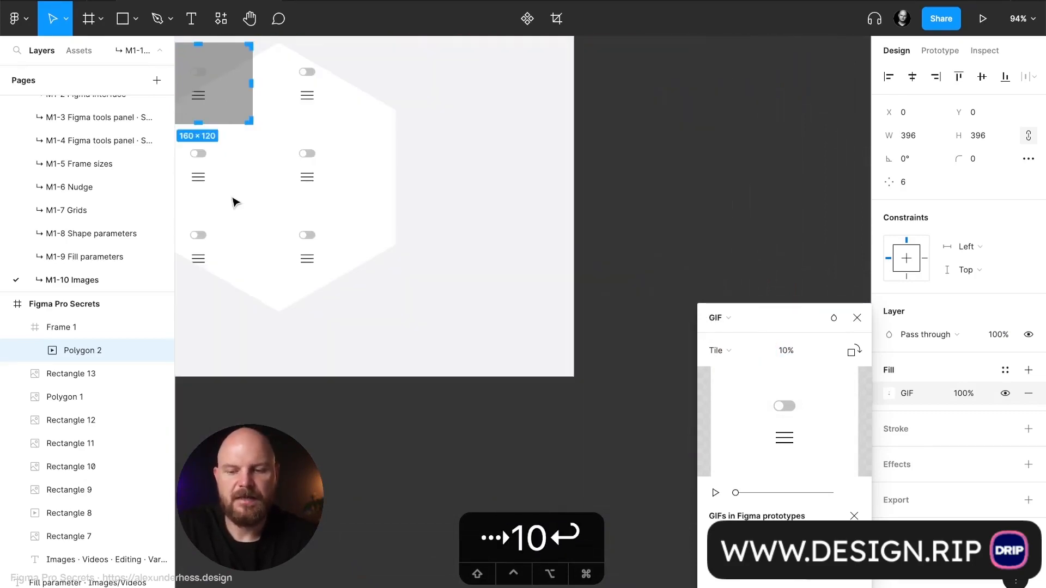
Try tile scales of 5%, 10% and 7% for the hexagon's GIF fill
left_click(788, 351)
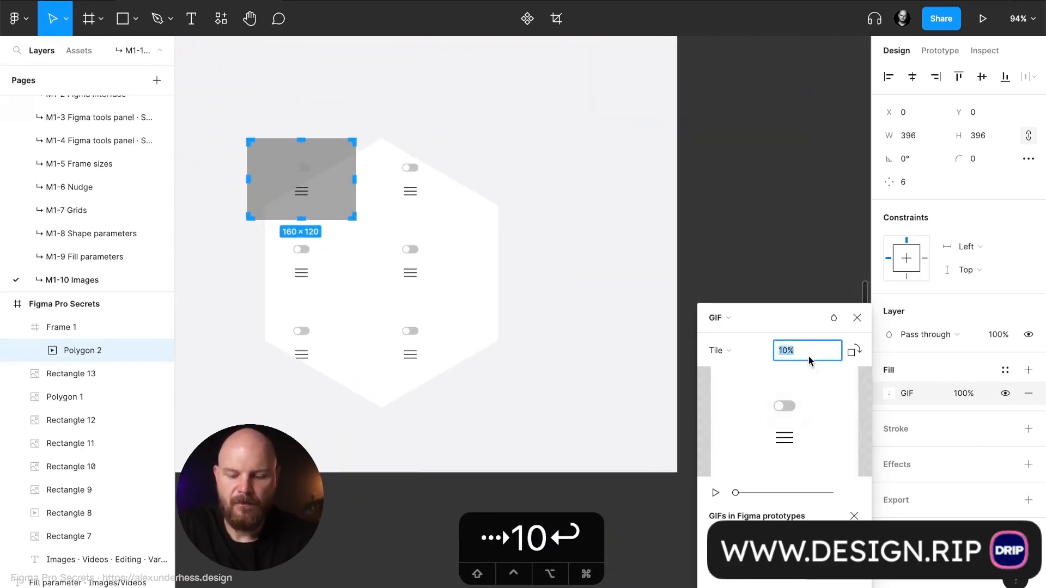
type("5")
key("Return")
scroll(439, 287, "left", 5)
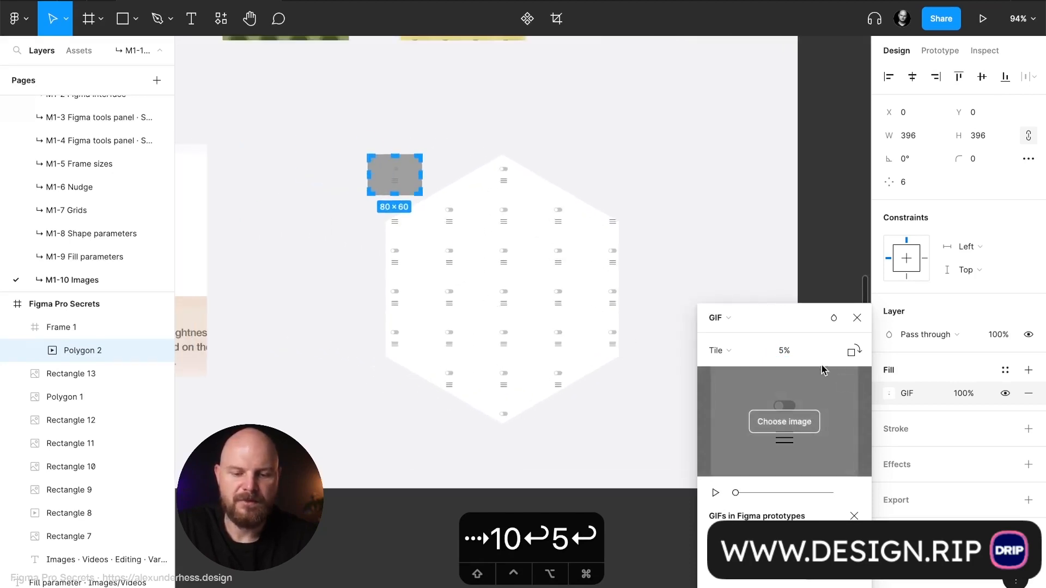
left_click(808, 358)
type("10")
key("Return")
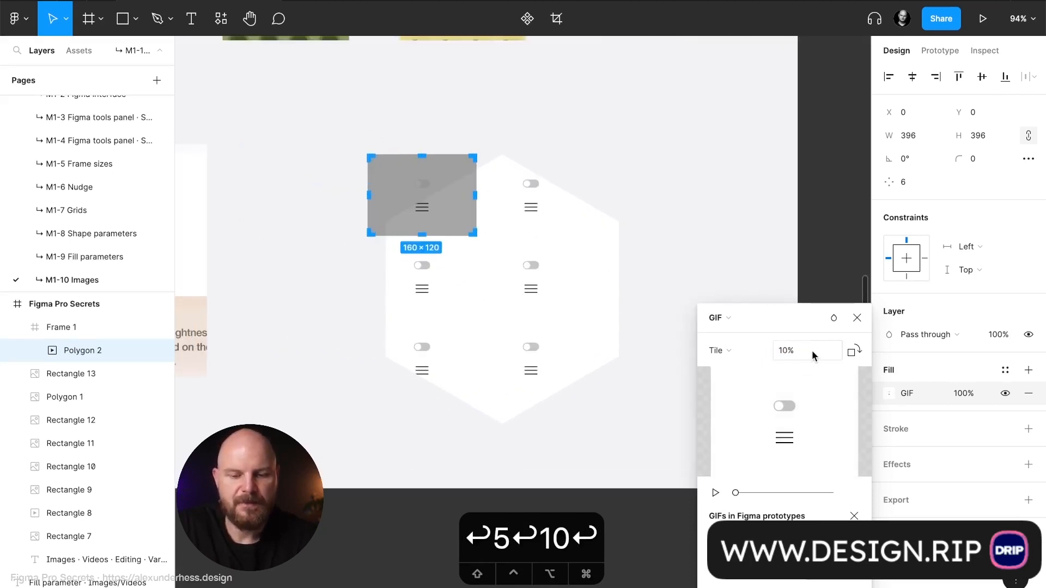
type("7")
key("Return")
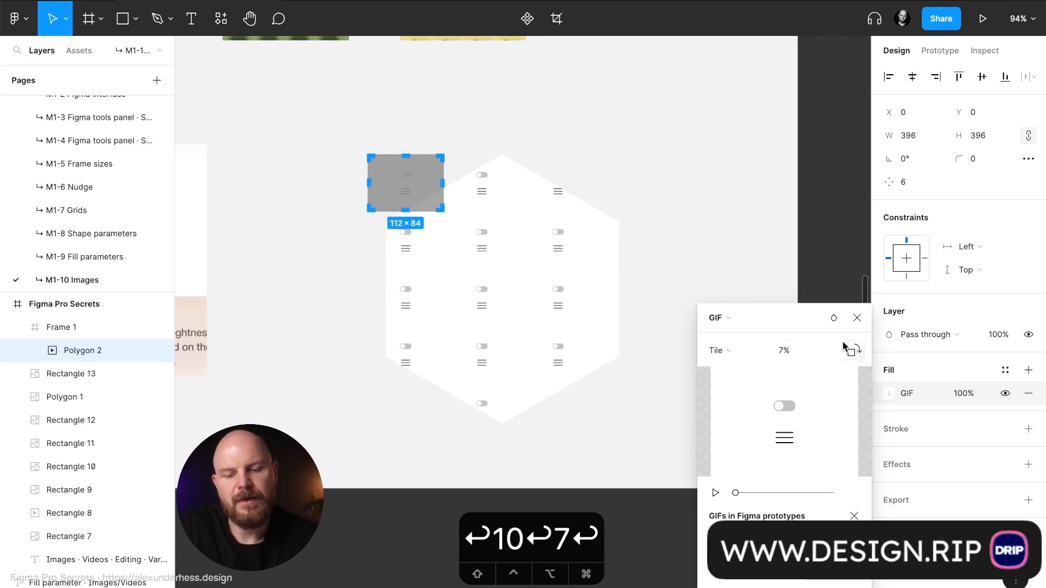
Set the hexagon's GIF tile scale to 8% and close the fill settings
left_click(801, 353)
double_click(801, 353)
type("8")
key("Return")
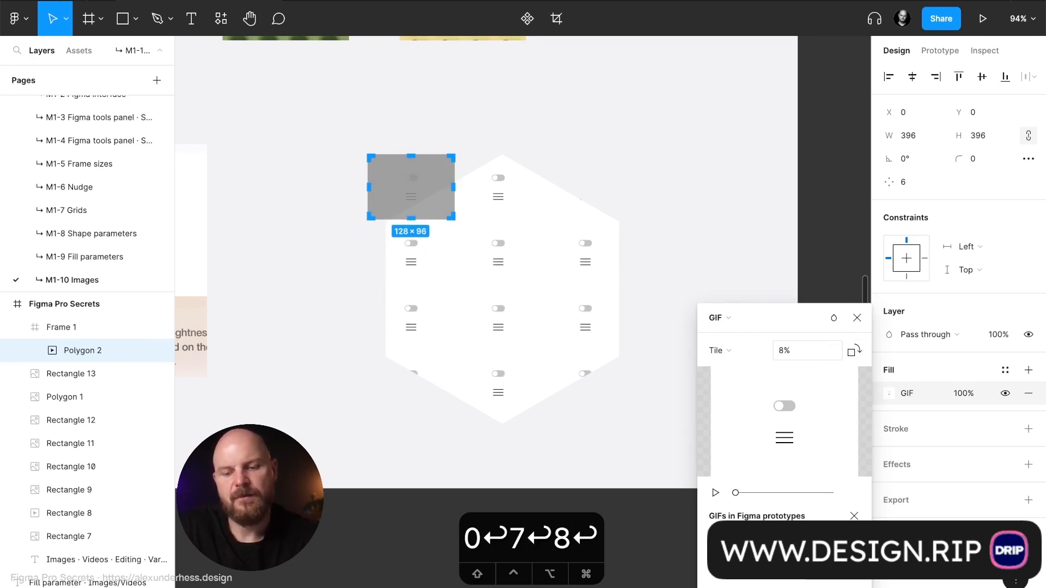
left_click(857, 318)
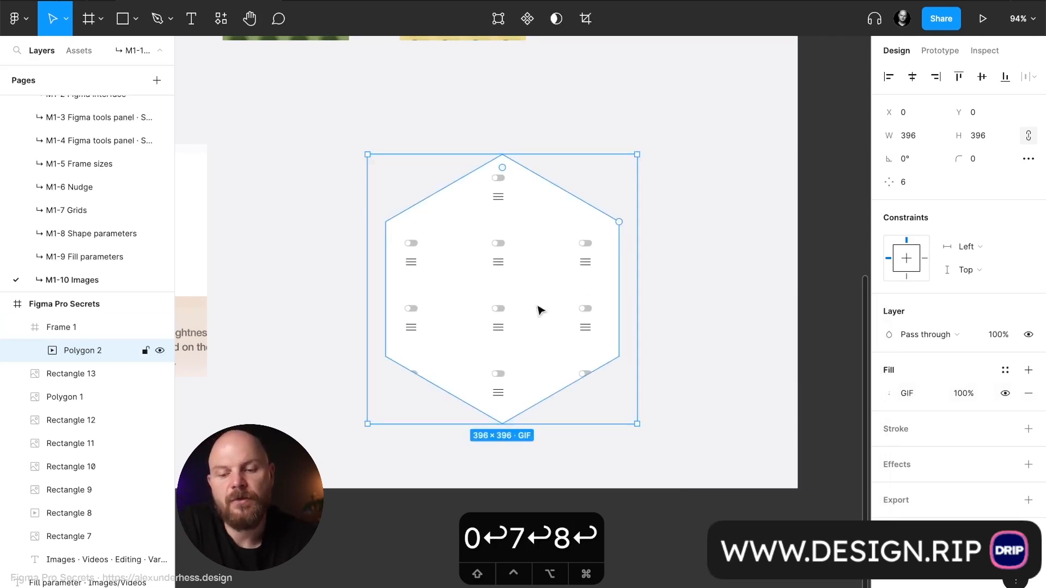
Move the tiled hexagon out of Frame 1 onto the empty canvas beside the Figma Pro Secrets frame
scroll(514, 329, "down", 3)
scroll(469, 330, "right", 3)
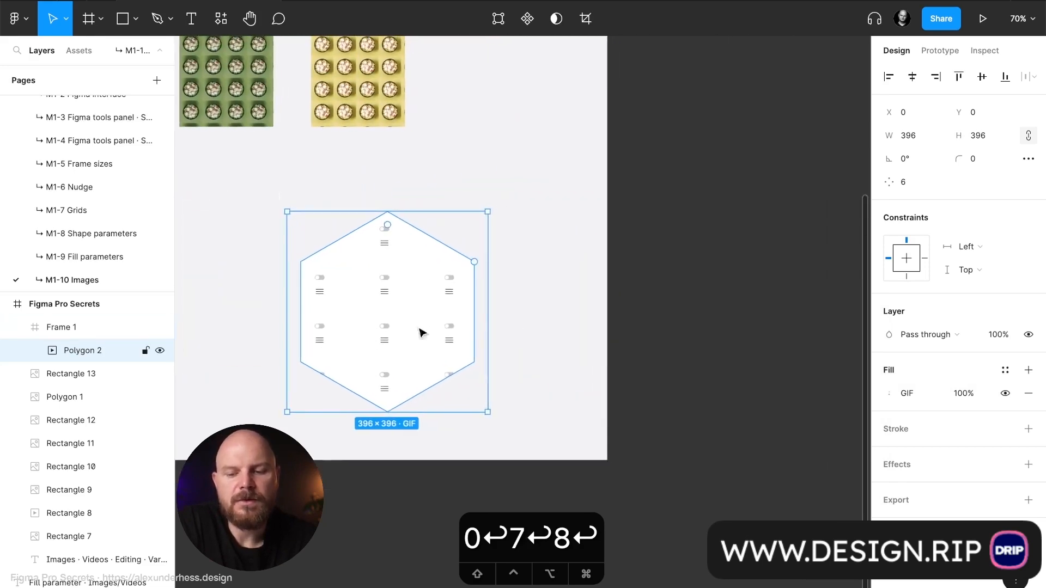
left_click_drag(360, 328, 733, 327)
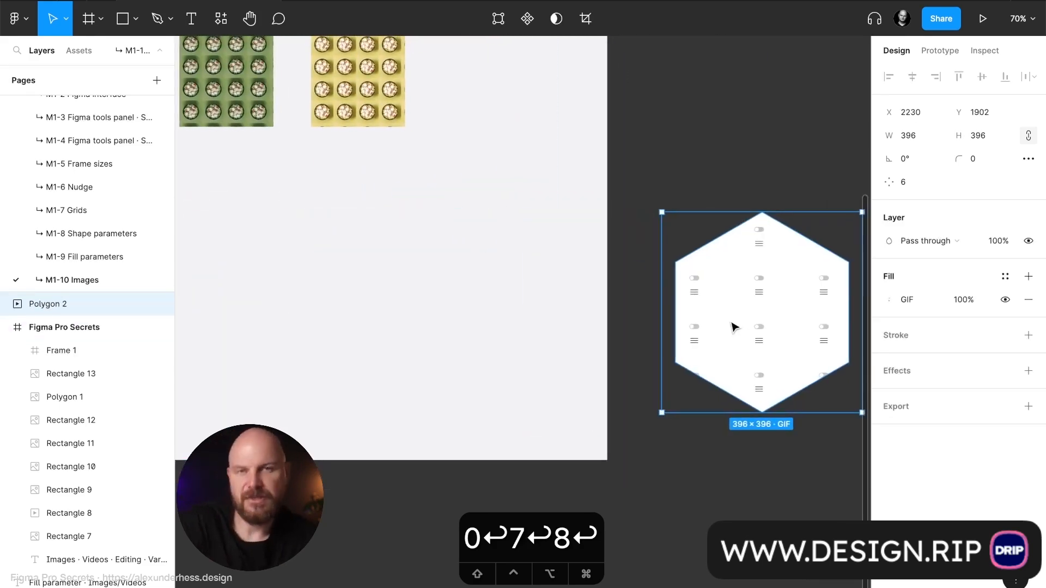
scroll(733, 327, "right", 3)
scroll(733, 327, "up", 1)
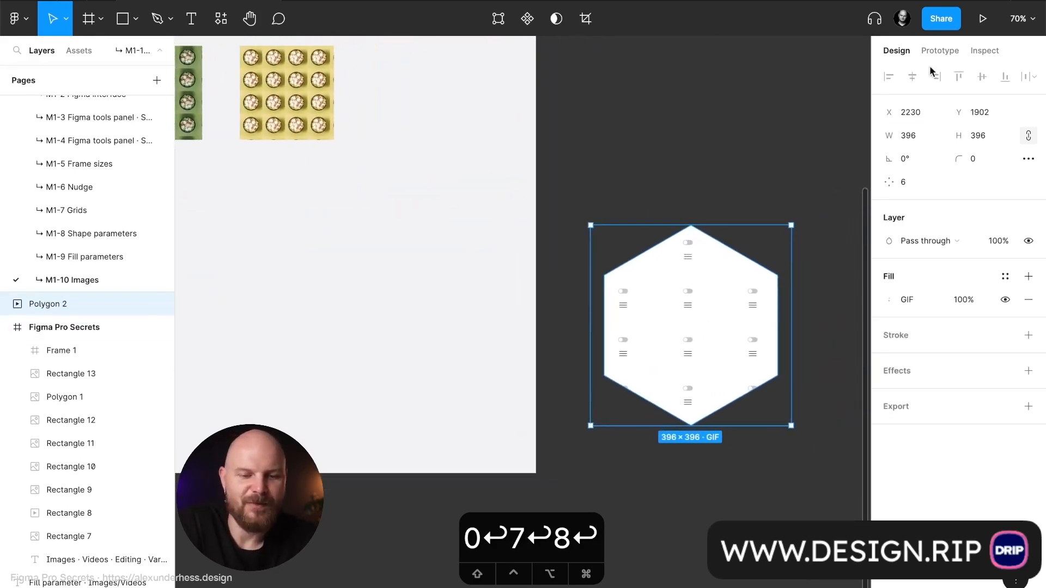
Wrap the tiled hexagon in its own frame and preview it in presentation mode before returning to the editor
left_click(983, 19)
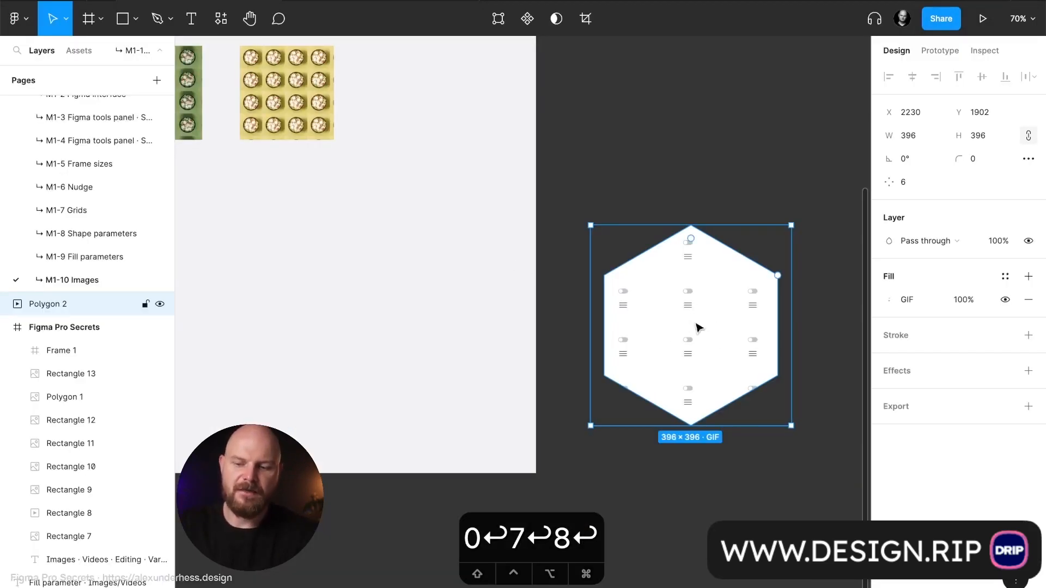
key("alt+super+g")
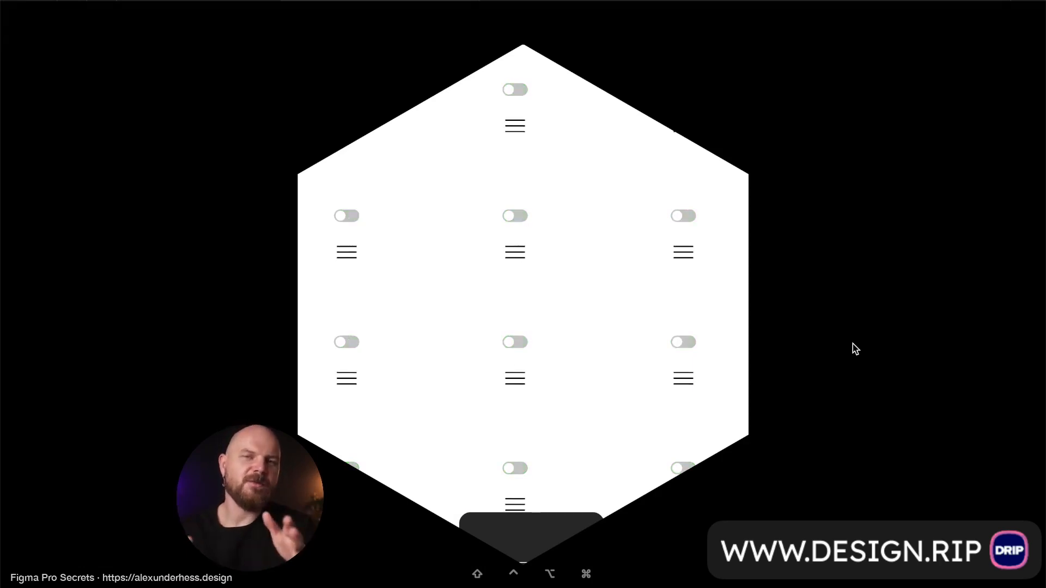
left_click(183, 0)
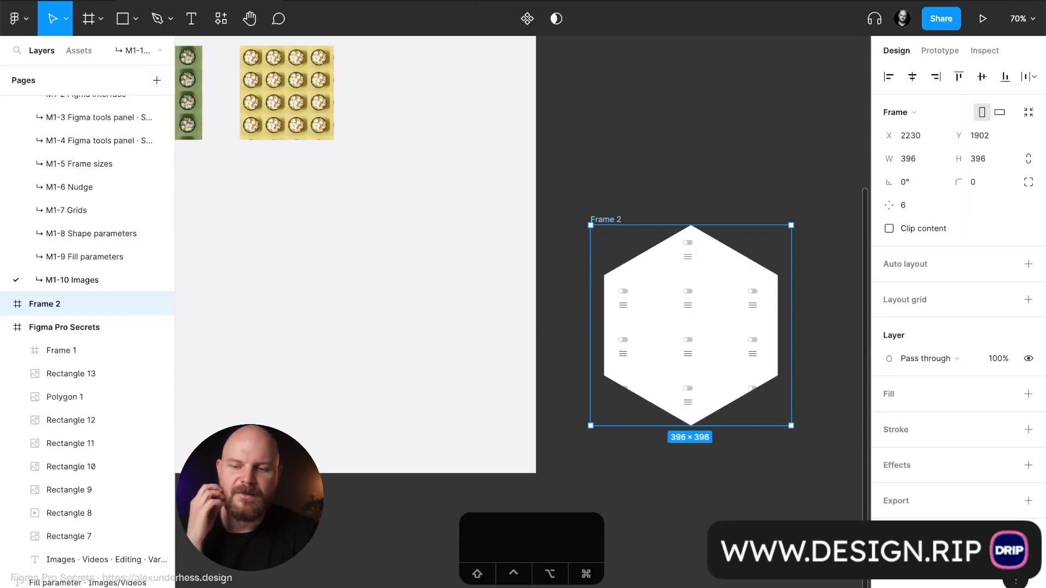
Select the tiled hexagon inside Frame 2 and rotate it to -45°
left_click(726, 329)
scroll(725, 328, "right", 4)
scroll(725, 328, "up", 1)
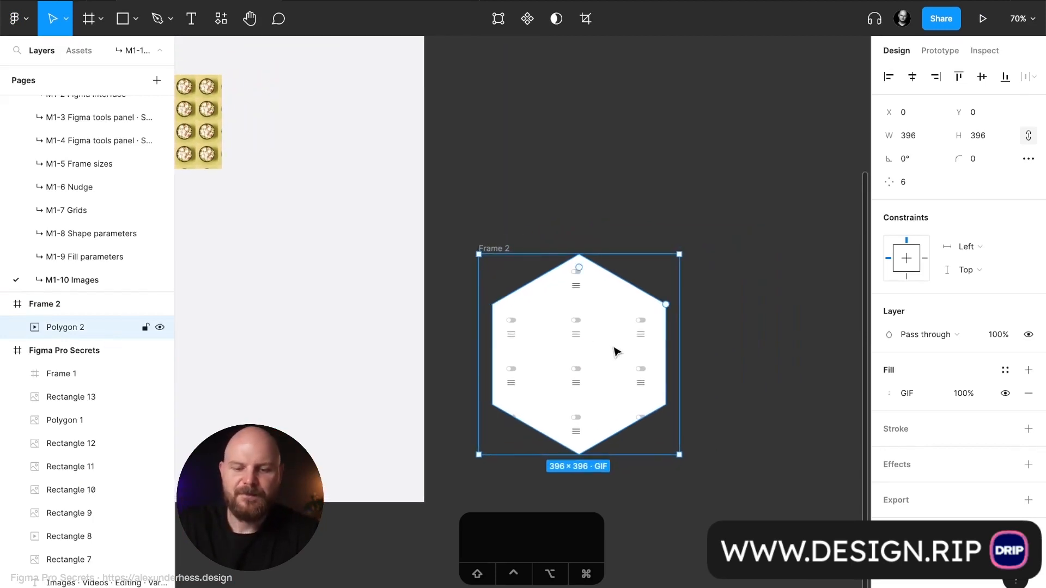
scroll(605, 348, "up", 5, "ctrl")
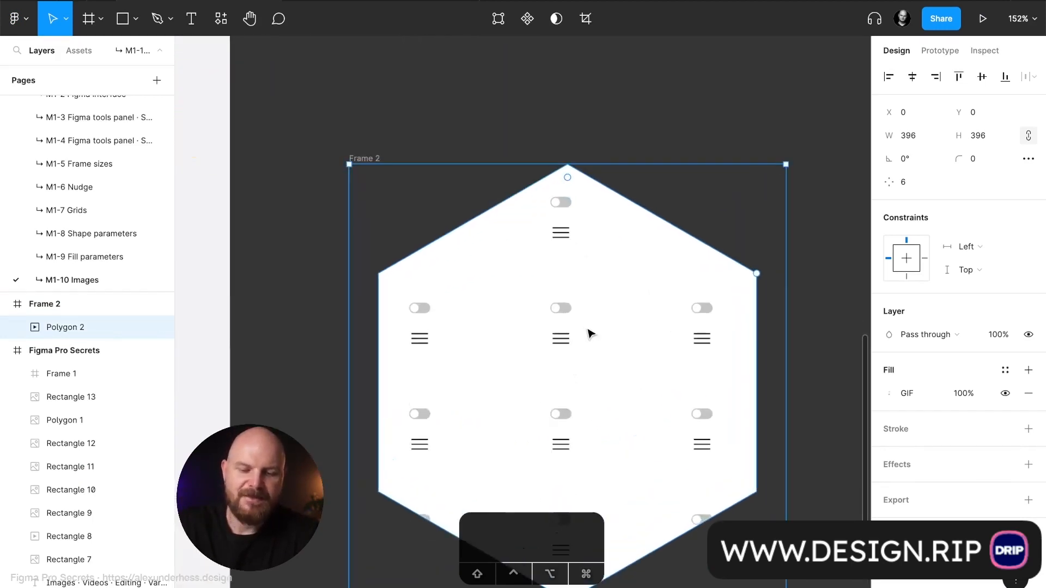
scroll(592, 333, "down", 4, "ctrl")
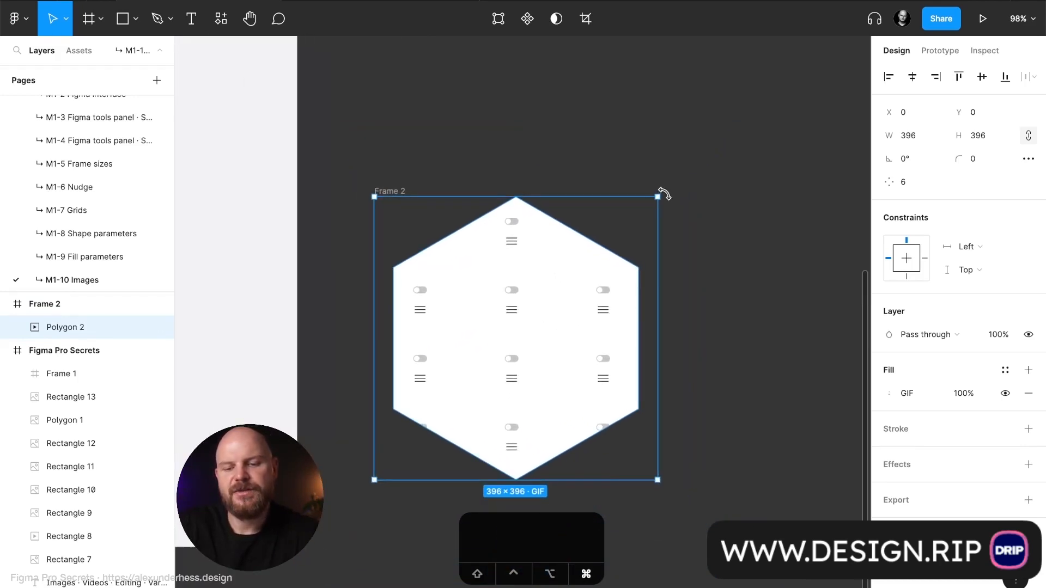
left_click_drag(664, 194, 749, 342)
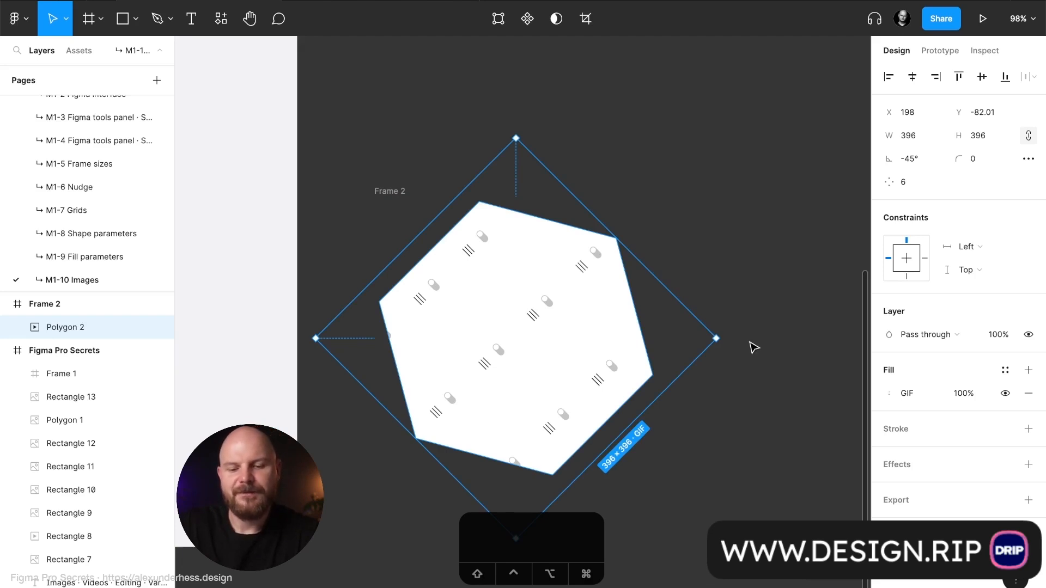
Wrap the rotated hexagon in a group squashed to 57.73% of its height and move it down within Frame 2
key("super+g")
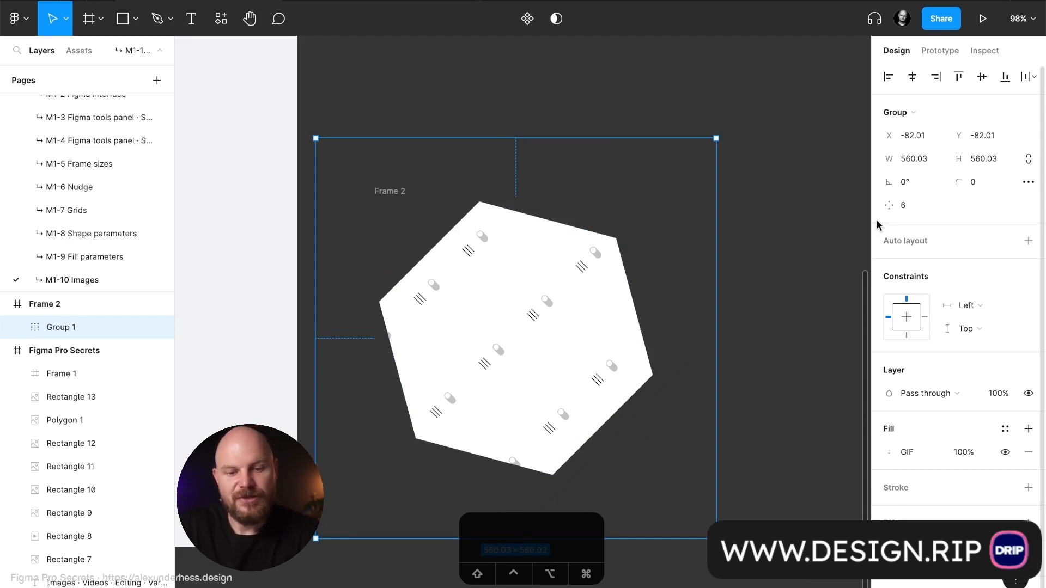
left_click(1000, 159)
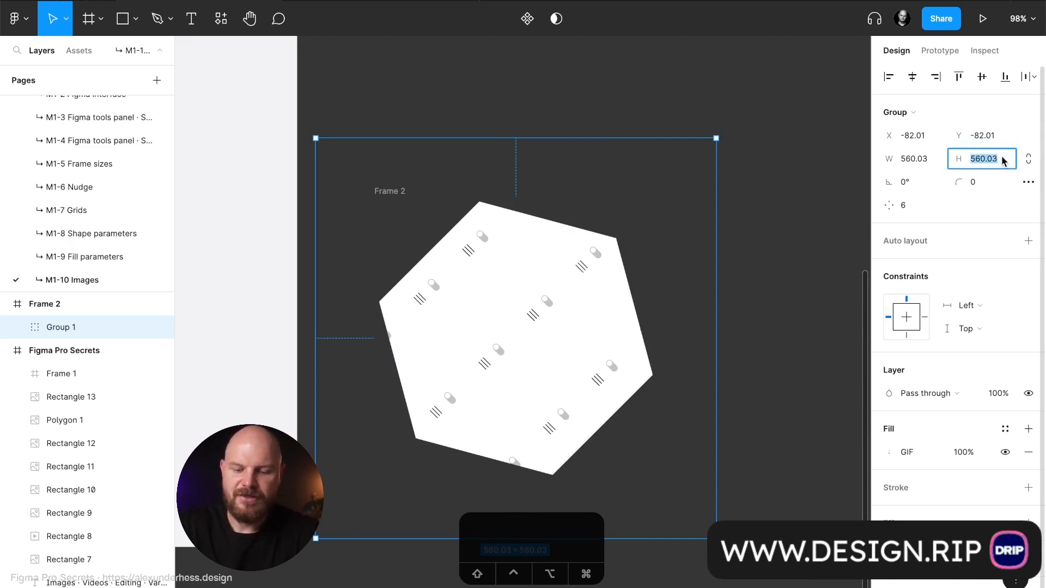
type("57.73%")
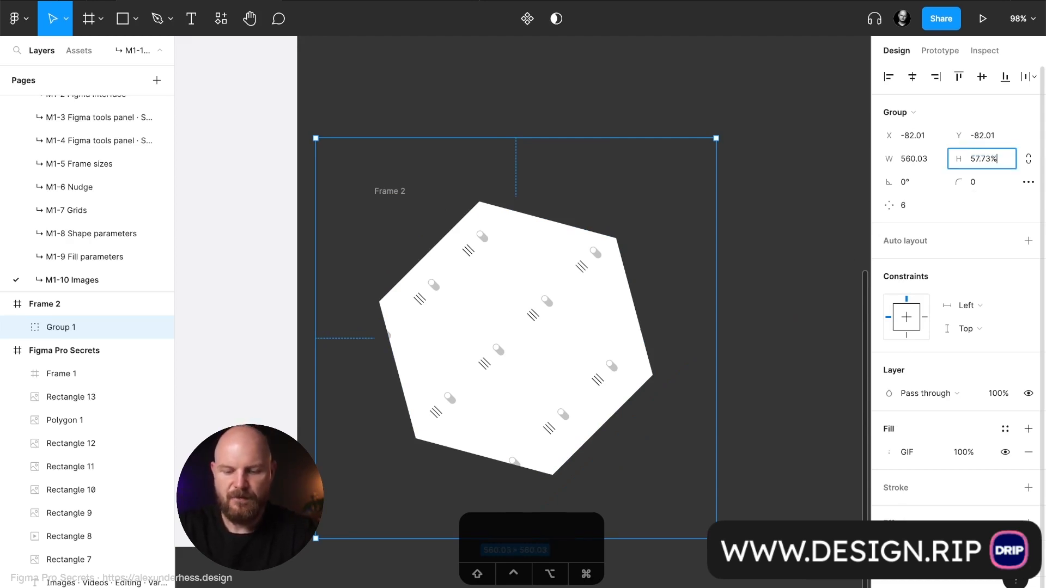
key("Return")
left_click_drag(517, 259, 518, 326)
Preview Frame 2 with the isometric pattern in presentation mode, and delete the frame from the canvas
left_click(385, 192)
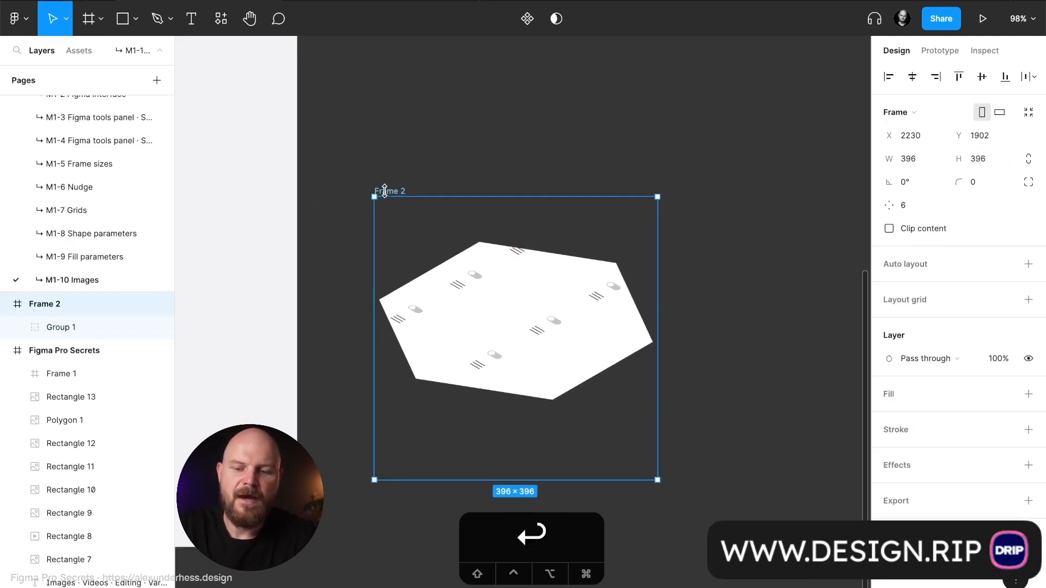
key("super+alt+Return")
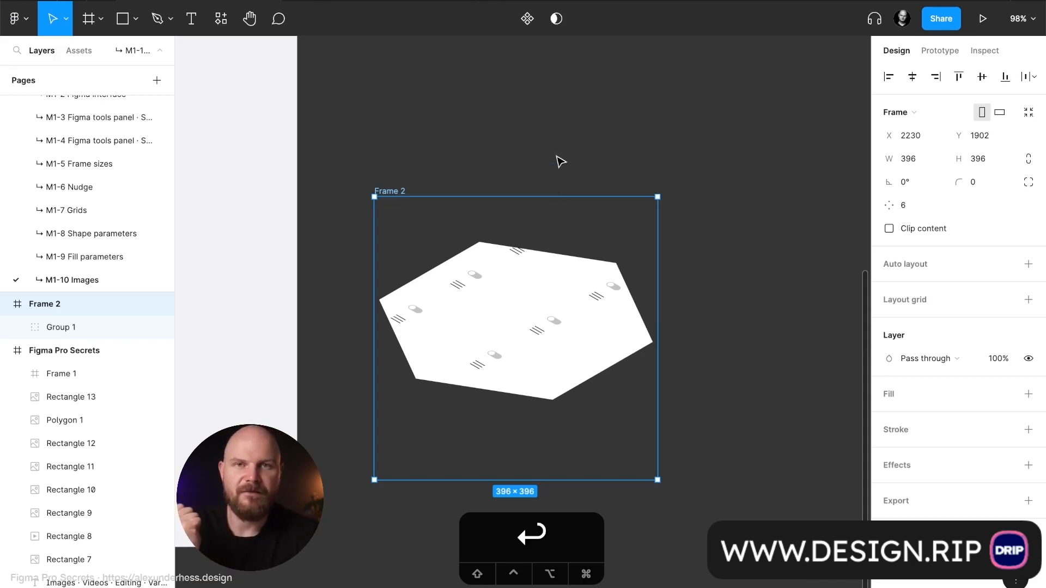
key("BackSpace")
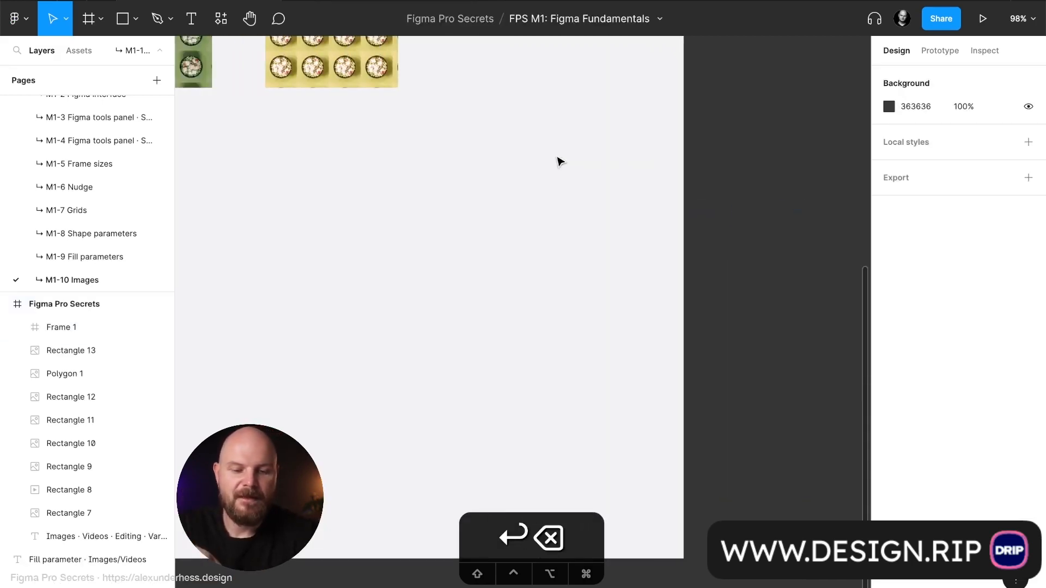
Look over the remaining image-filled shapes in the Figma Pro Secrets frame, comparing the cropped and tiled salad images up close
scroll(557, 161, "left", 6)
scroll(556, 162, "up", 2)
scroll(614, 142, "up", 2)
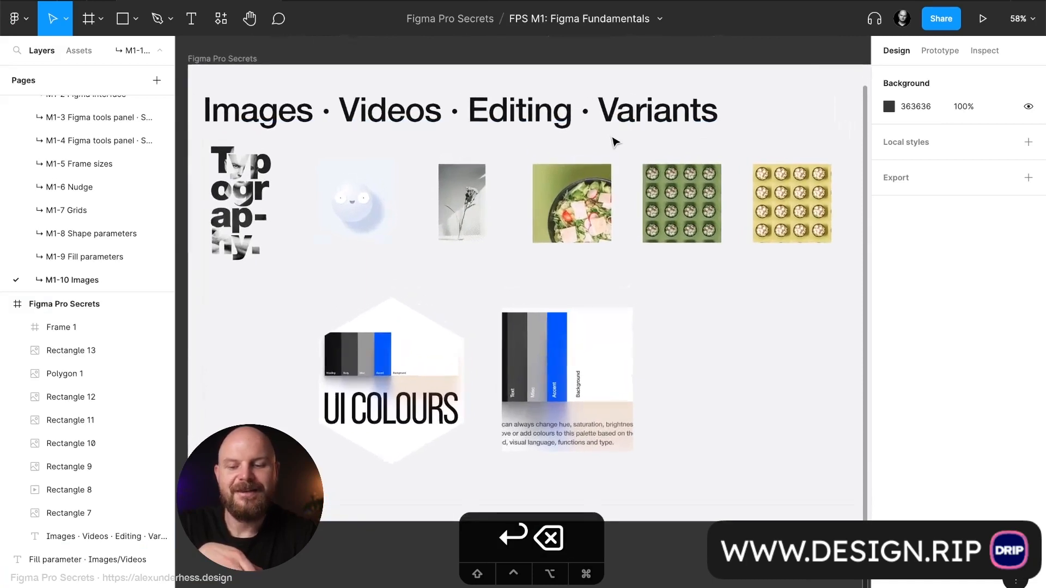
scroll(615, 142, "right", 2)
scroll(614, 142, "up", 1)
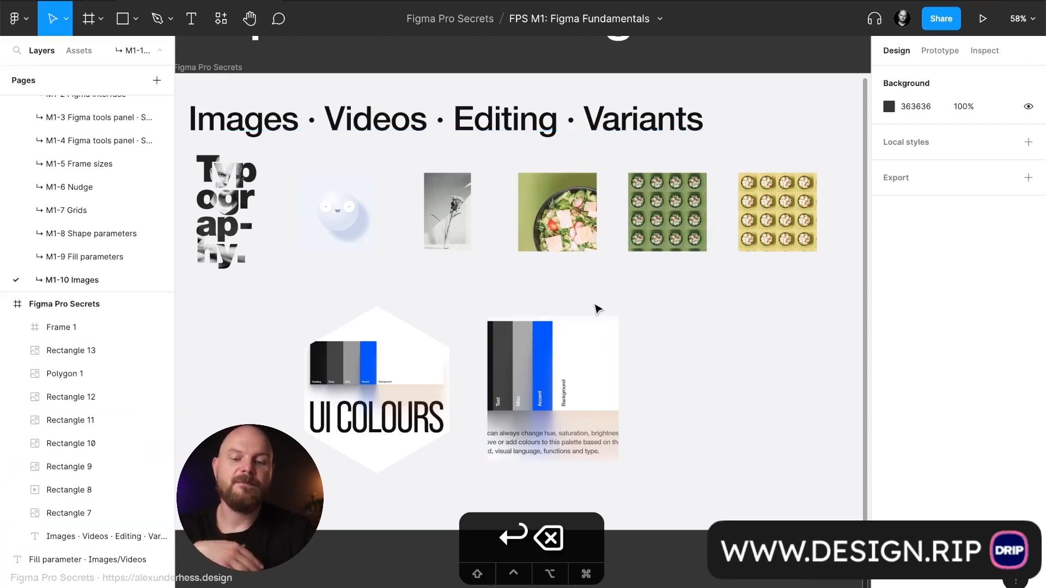
left_click(546, 416)
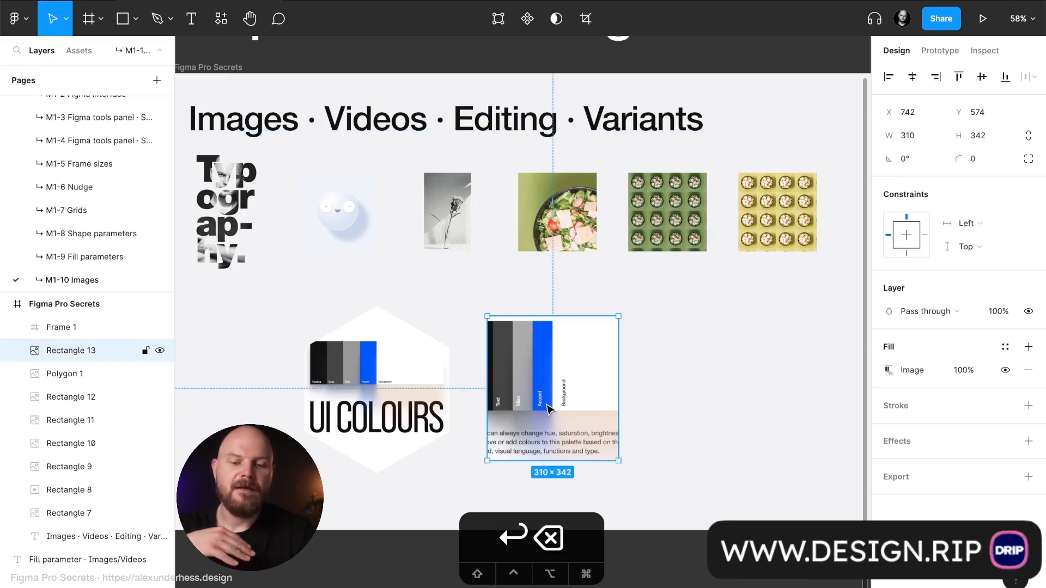
left_click(671, 200)
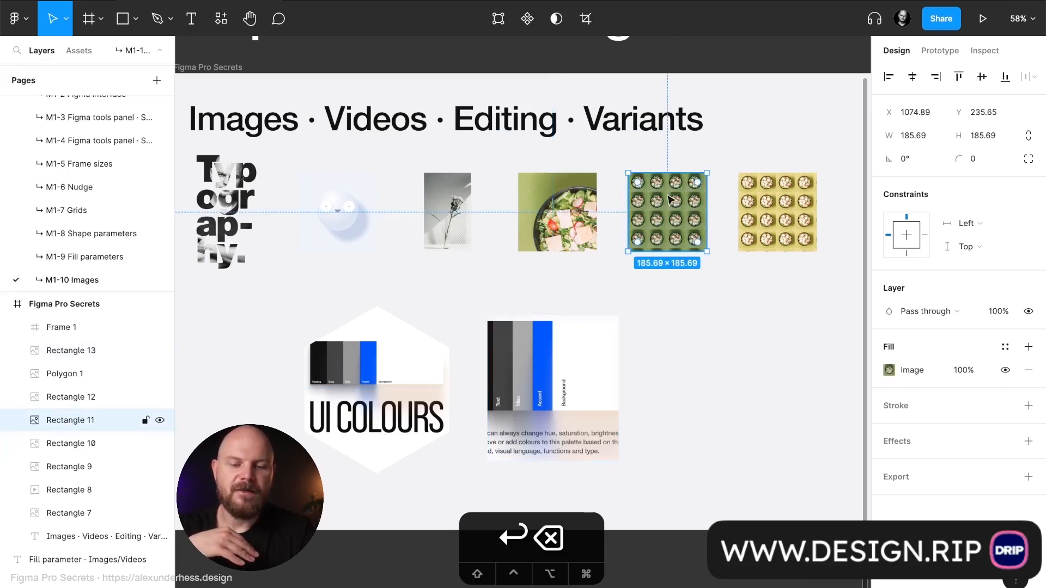
key("Tab")
key("Tab")
key("shift+Tab")
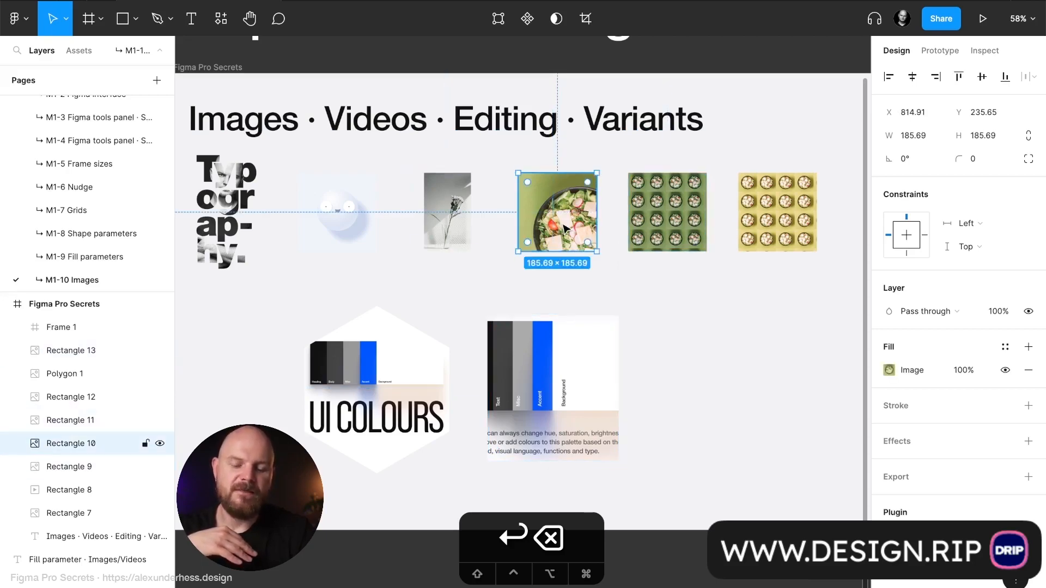
scroll(660, 240, "up", 5)
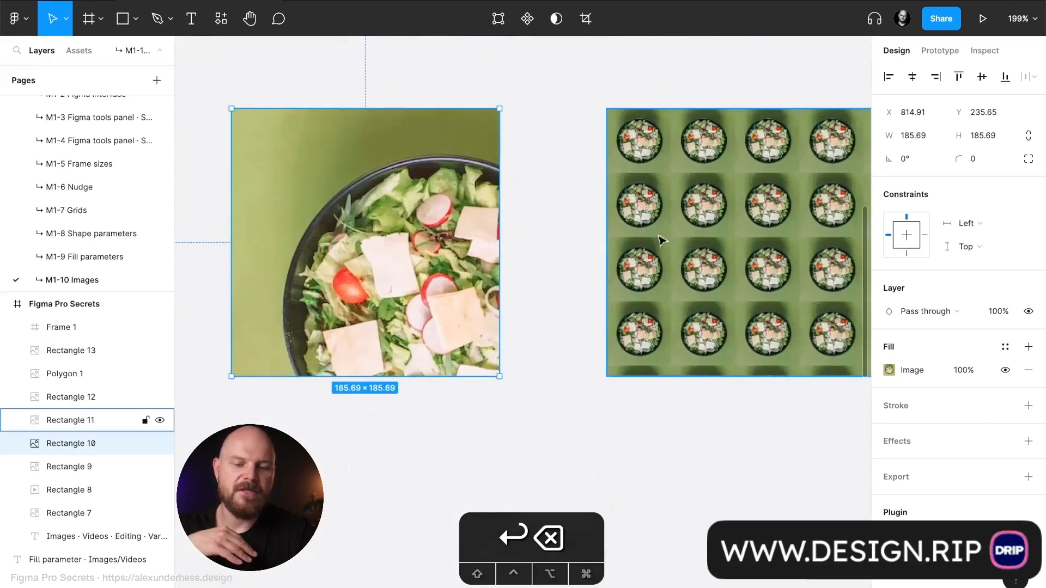
scroll(678, 248, "right", 9)
left_click(678, 247)
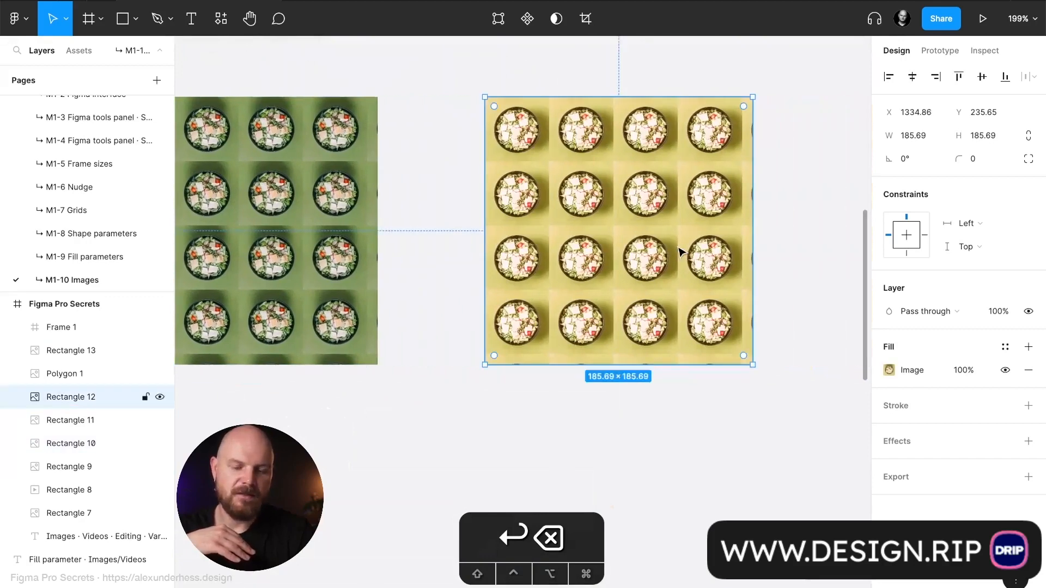
scroll(679, 251, "left", 12)
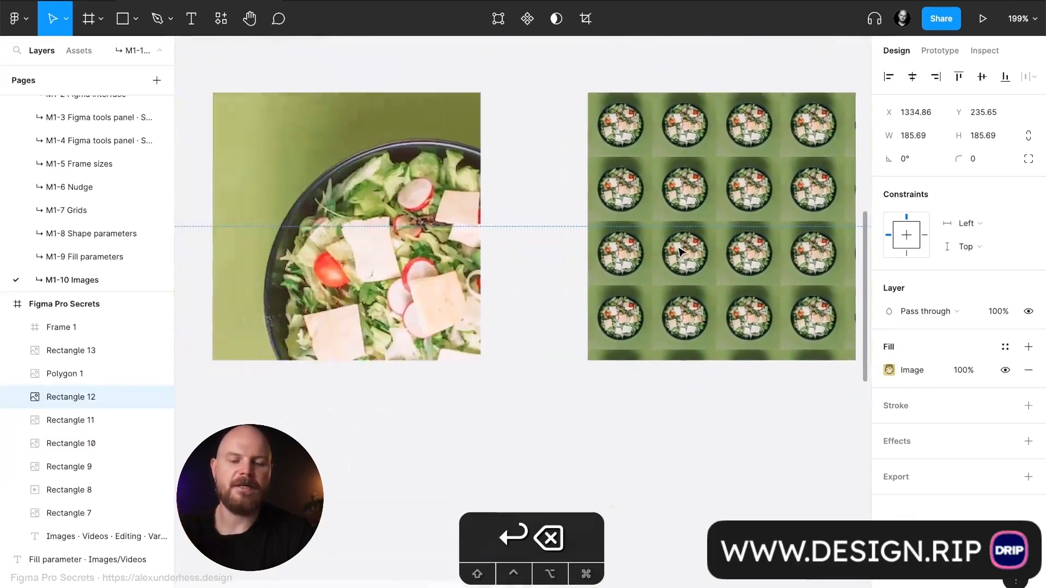
Check the available scale modes in the image fill settings of the yellow tiled salad rectangle, leaving them unapplied
left_click(889, 371)
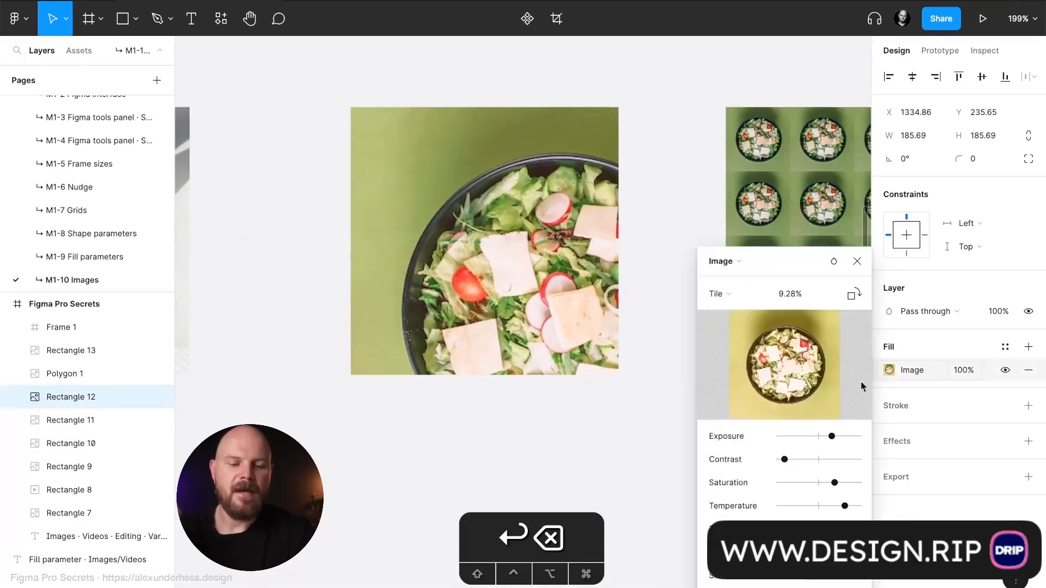
left_click(752, 296)
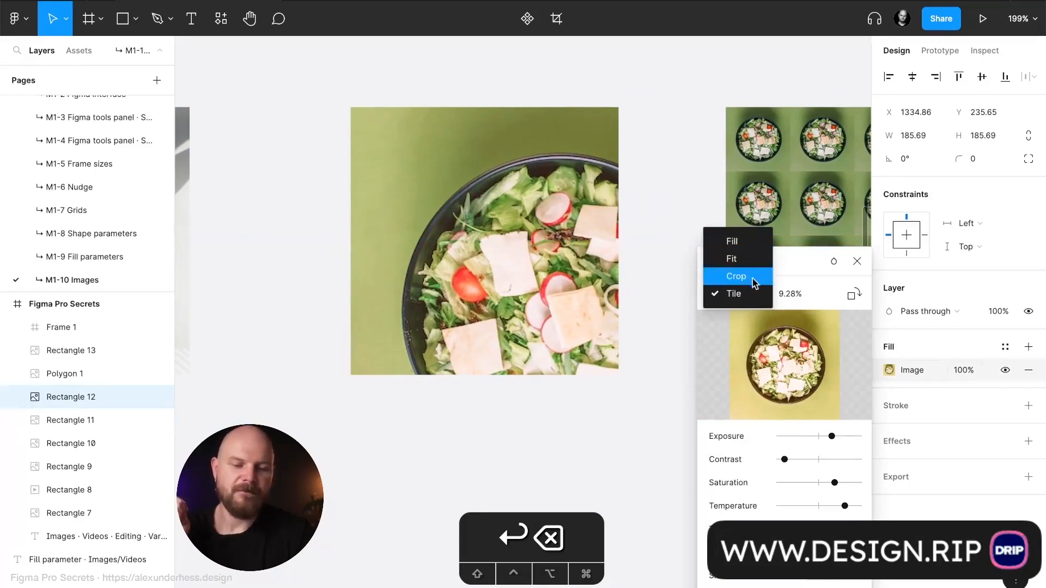
left_click(857, 263)
Switch the green tiled salad image's scale mode to Fill and close its fill settings
scroll(609, 249, "right", 5)
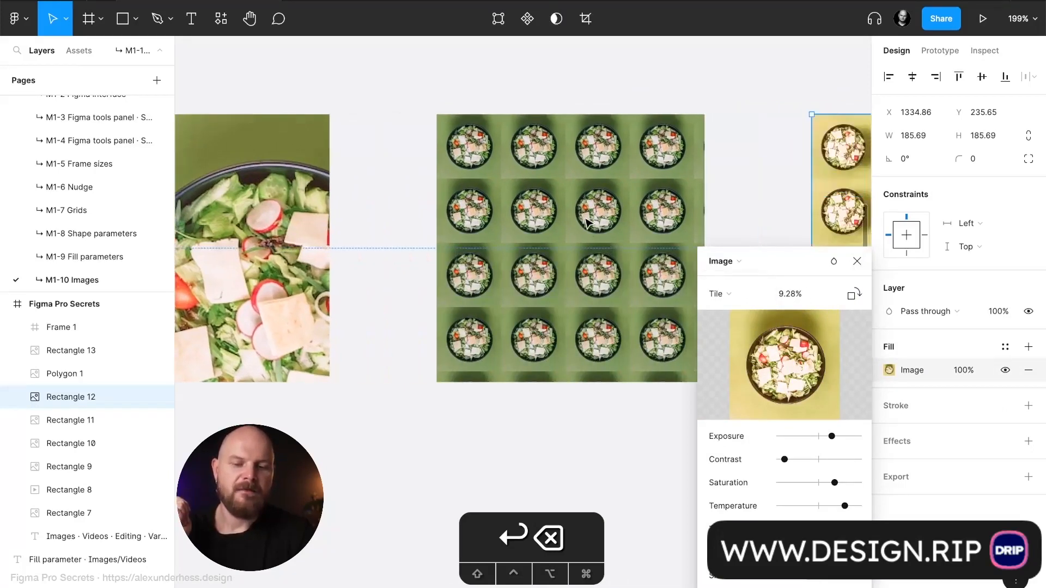
left_click(570, 320)
left_click(889, 370)
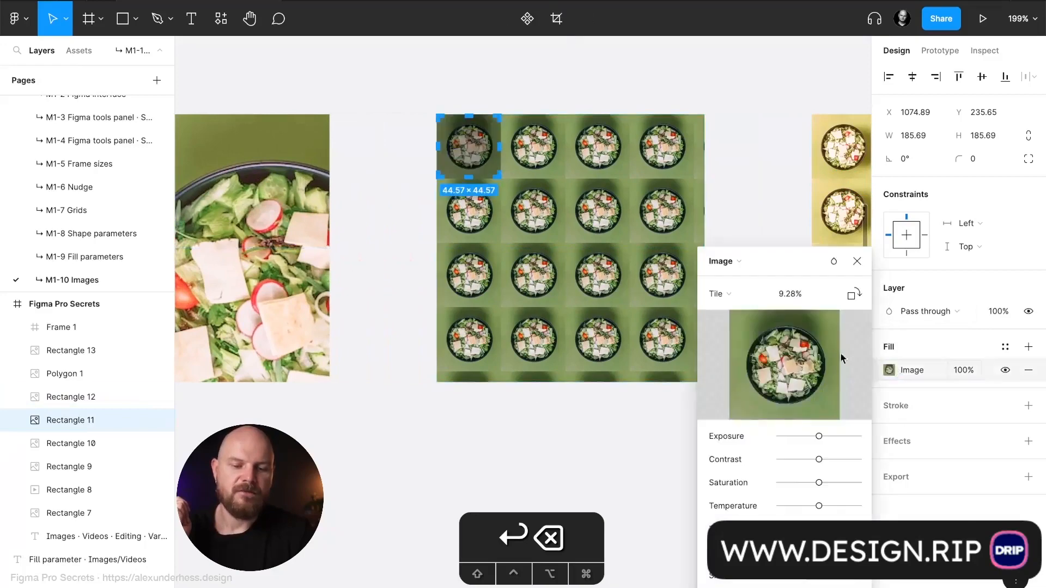
left_click(752, 294)
left_click(750, 241)
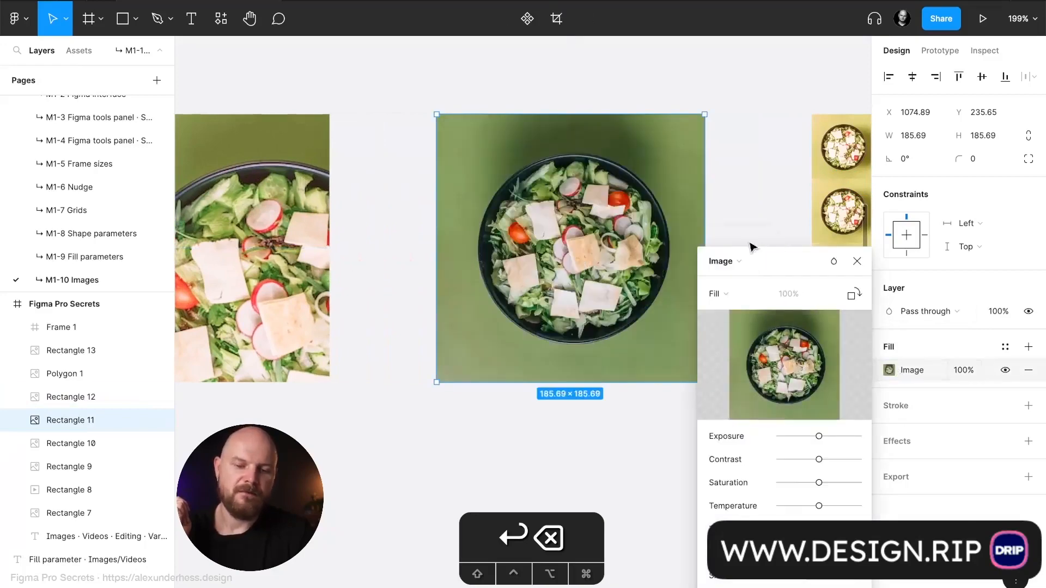
left_click(857, 261)
Switch the cropped salad image in Rectangle 10 to the Fill scale mode
left_click(322, 267)
scroll(322, 267, "left", 5)
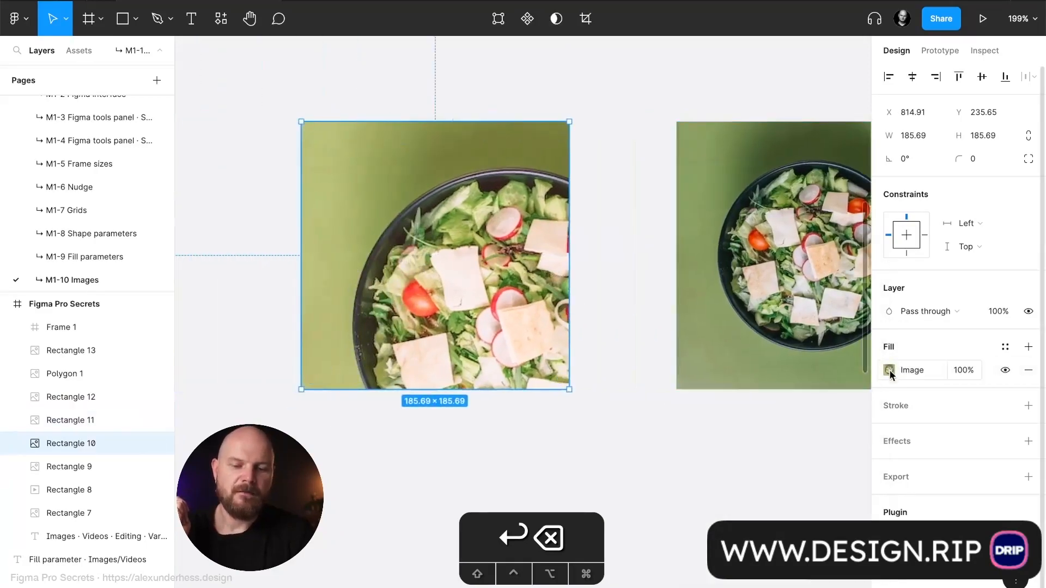
left_click(889, 370)
left_click(718, 294)
left_click(735, 256)
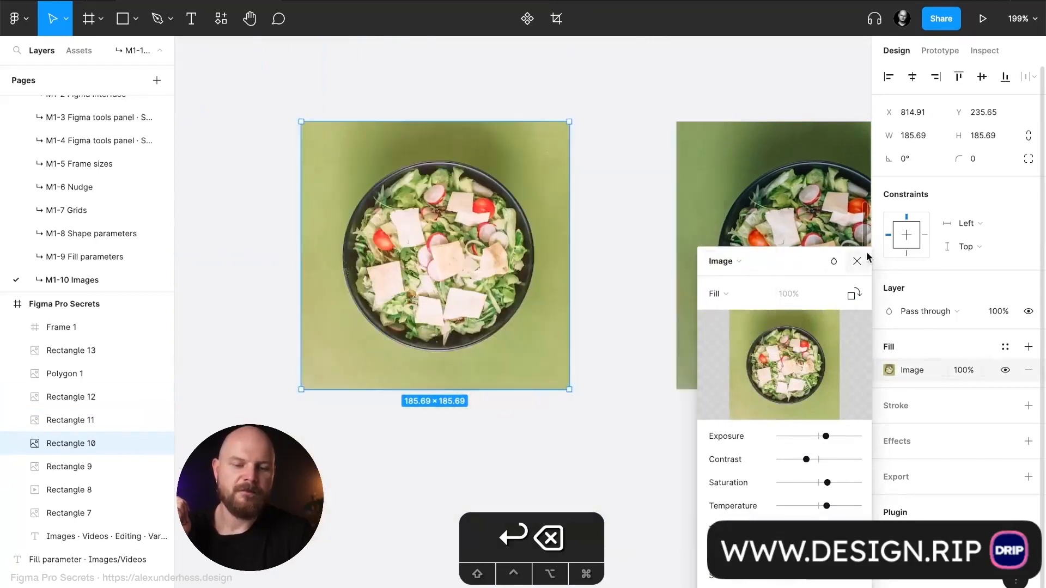
Reset the exposure, contrast, saturation and temperature of Rectangle 10's salad image to neutral and close its fill settings
left_click(819, 438)
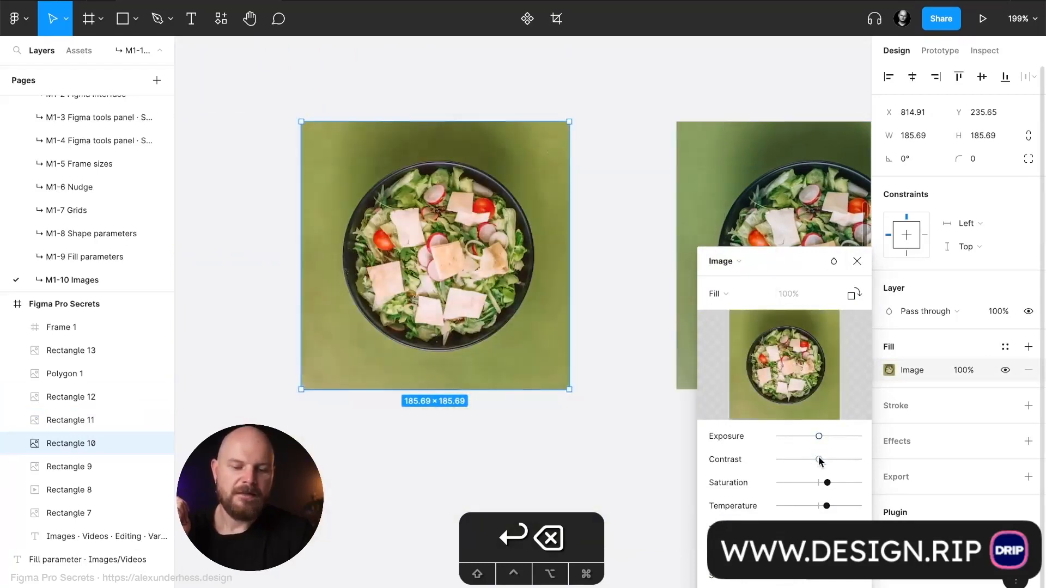
left_click(819, 483)
left_click(819, 507)
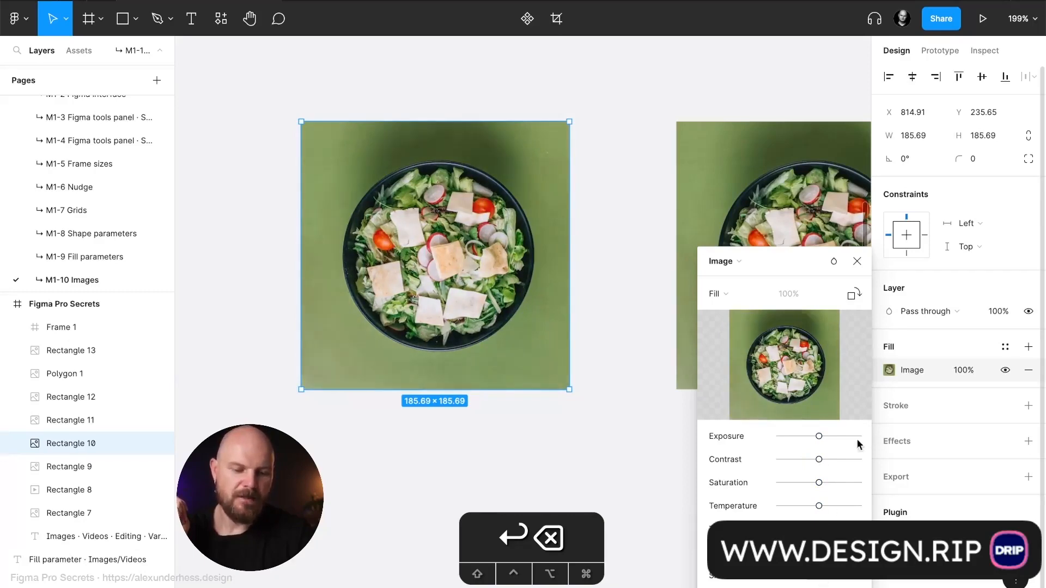
left_click(857, 261)
Undo the scale mode and colour adjustment changes on both green salad images, and clear the selection
scroll(555, 364, "right", 3)
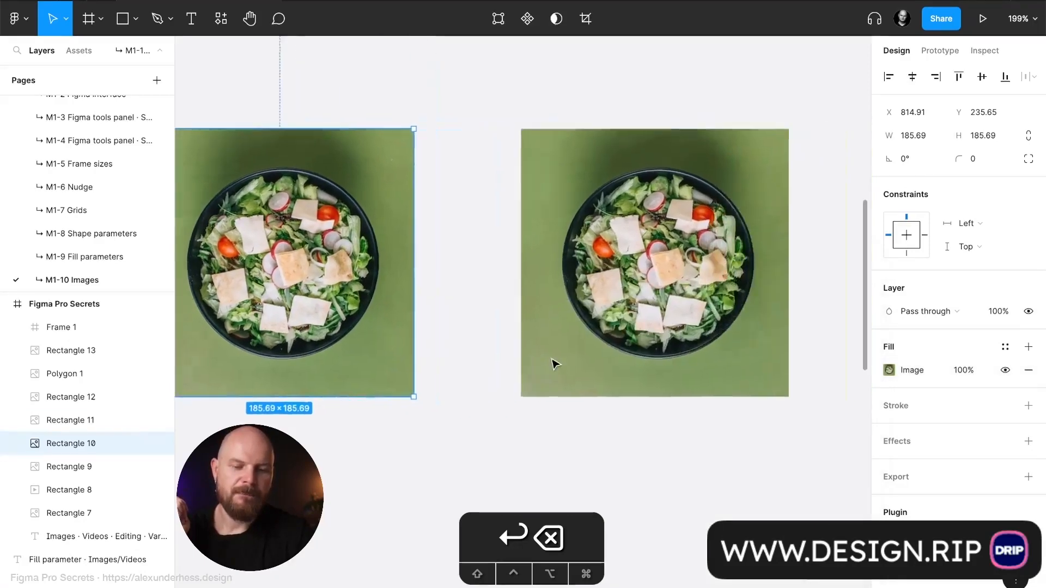
scroll(555, 365, "down", 1)
scroll(556, 364, "down", 5)
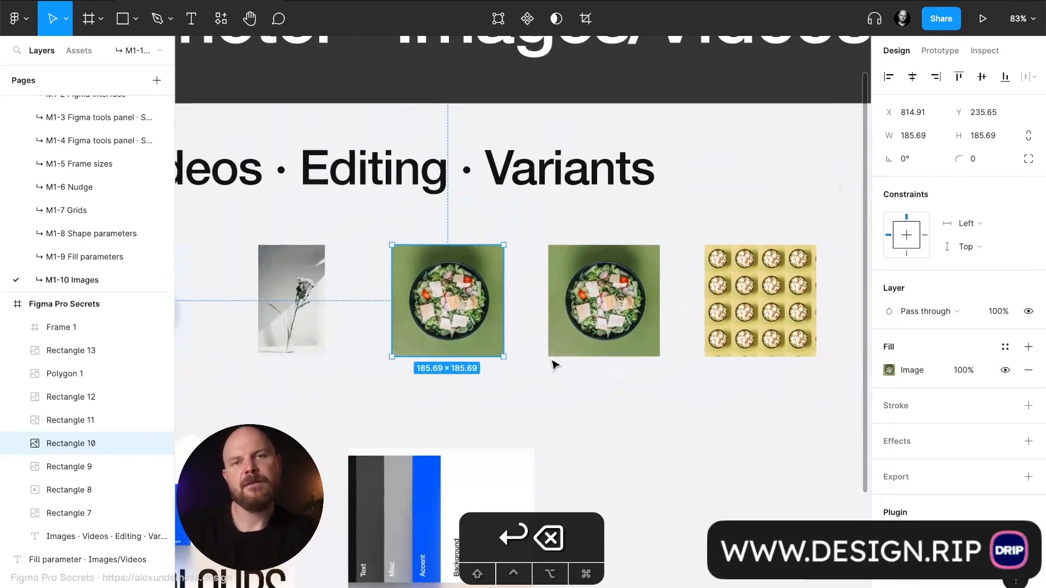
key("super+z")
key("super+z")
key("super+z")
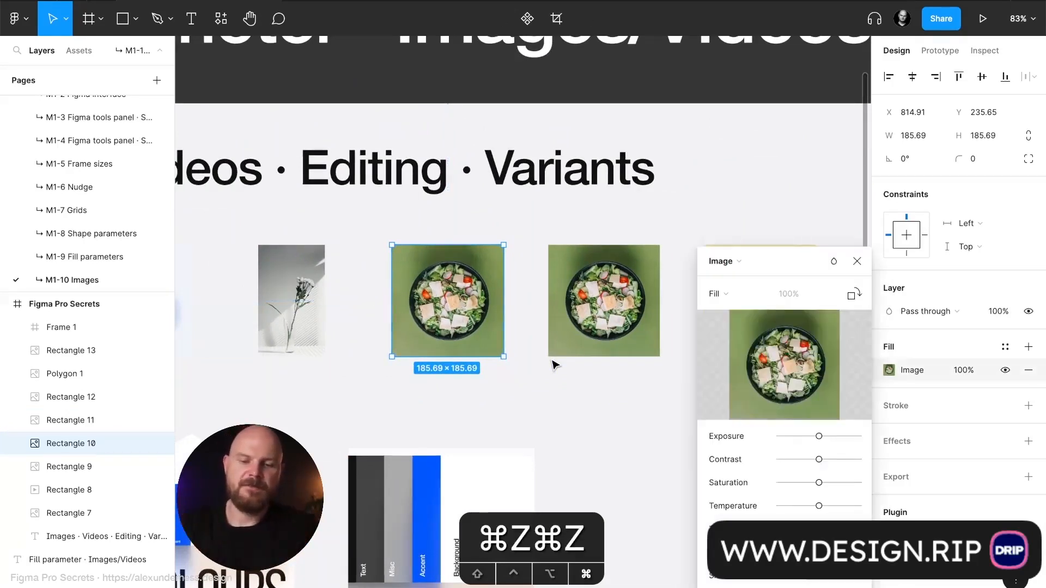
left_click(553, 353)
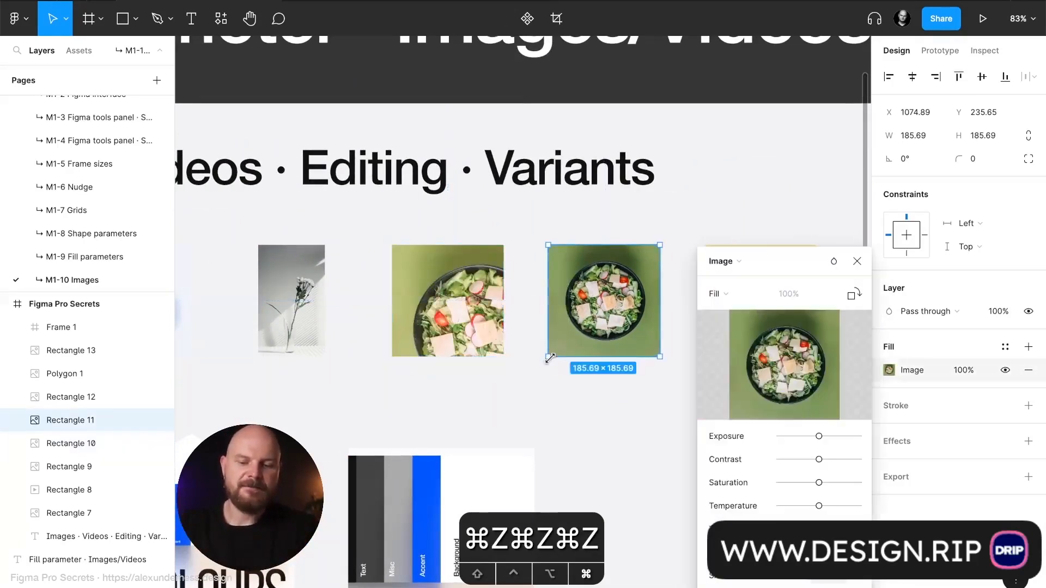
left_click(857, 262)
left_click(755, 213)
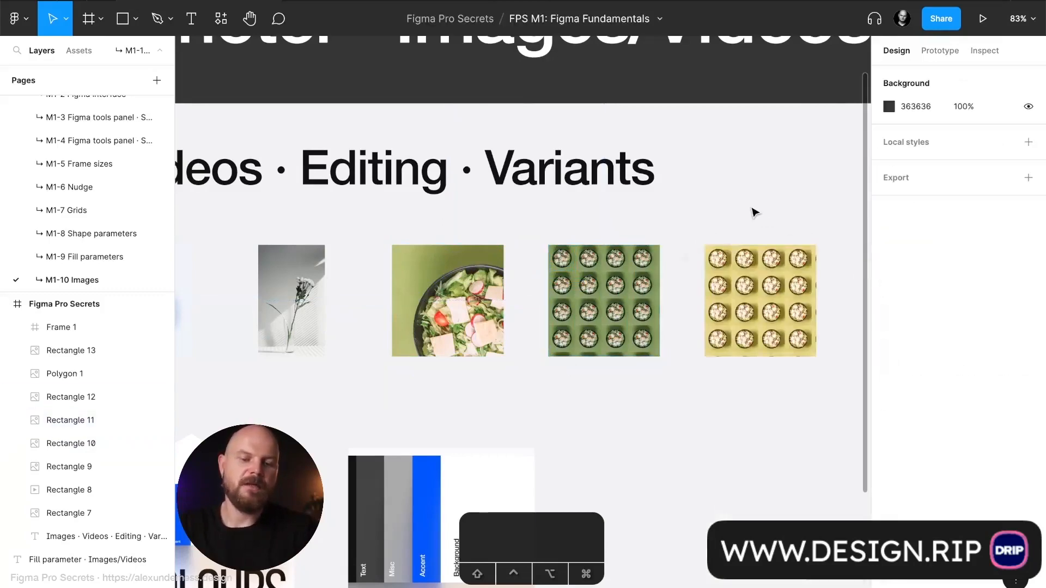
Draw a new frame of about 1255 × 422 on the empty canvas below the Figma Pro Secrets frame
scroll(754, 213, "down", 5)
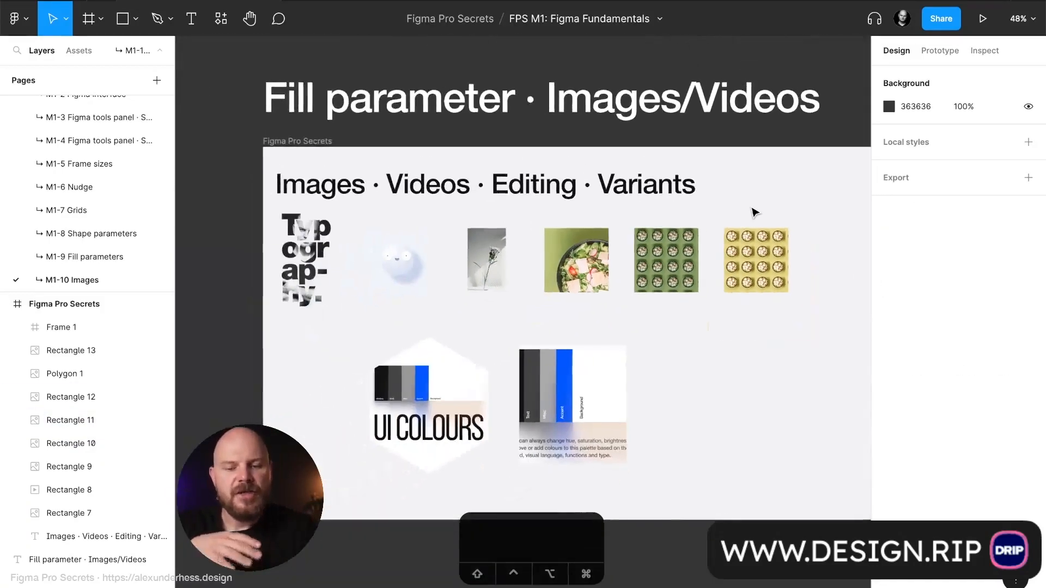
scroll(755, 213, "right", 1)
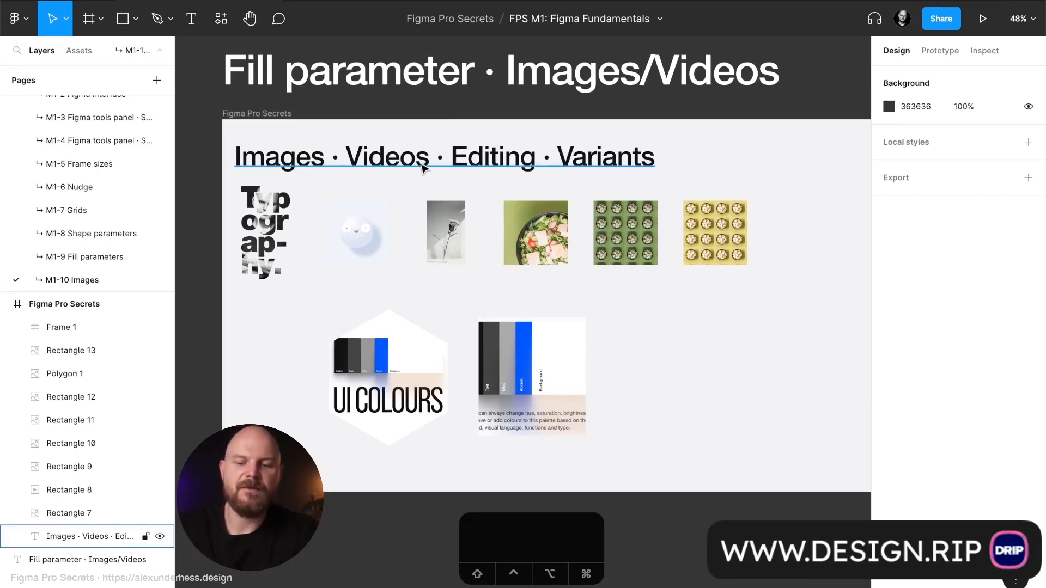
scroll(423, 158, "down", 5)
scroll(424, 173, "down", 5)
scroll(423, 174, "down", 2)
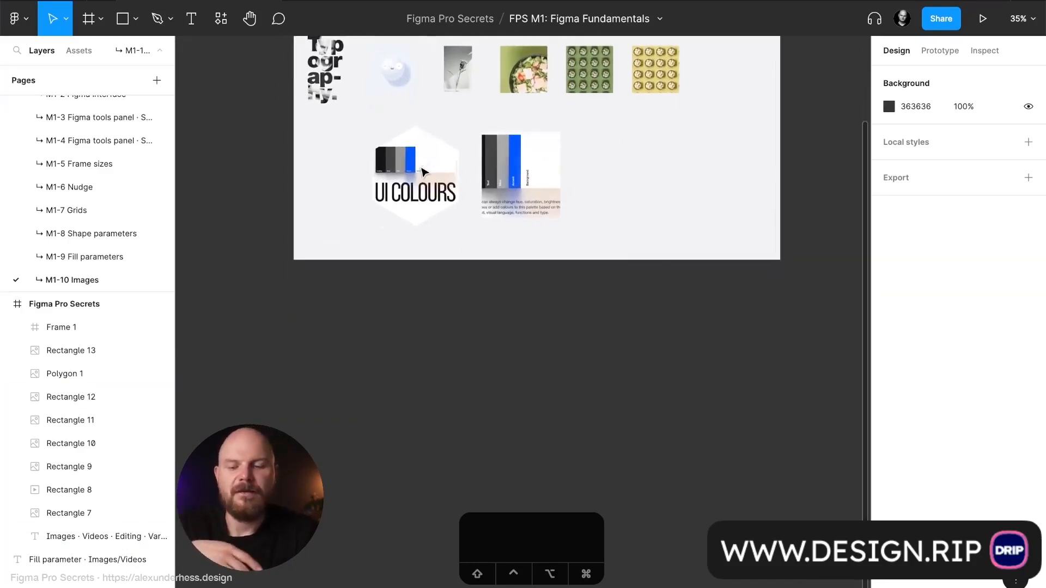
key("f")
left_click_drag(294, 308, 612, 415)
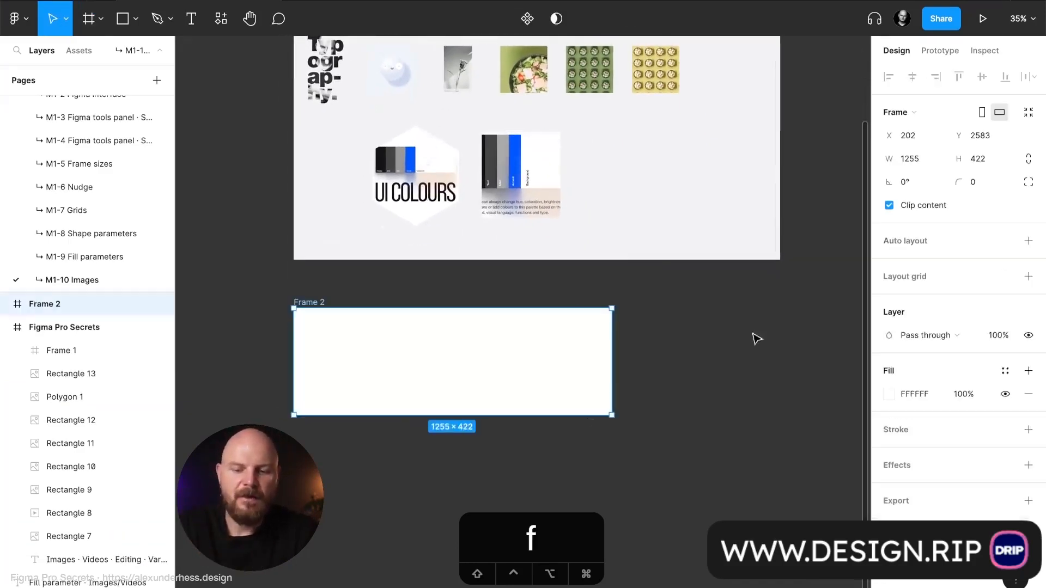
Resize the new frame to 1440 × 900 and reposition it to about X 391, Y 2580
left_click(923, 158)
type("14")
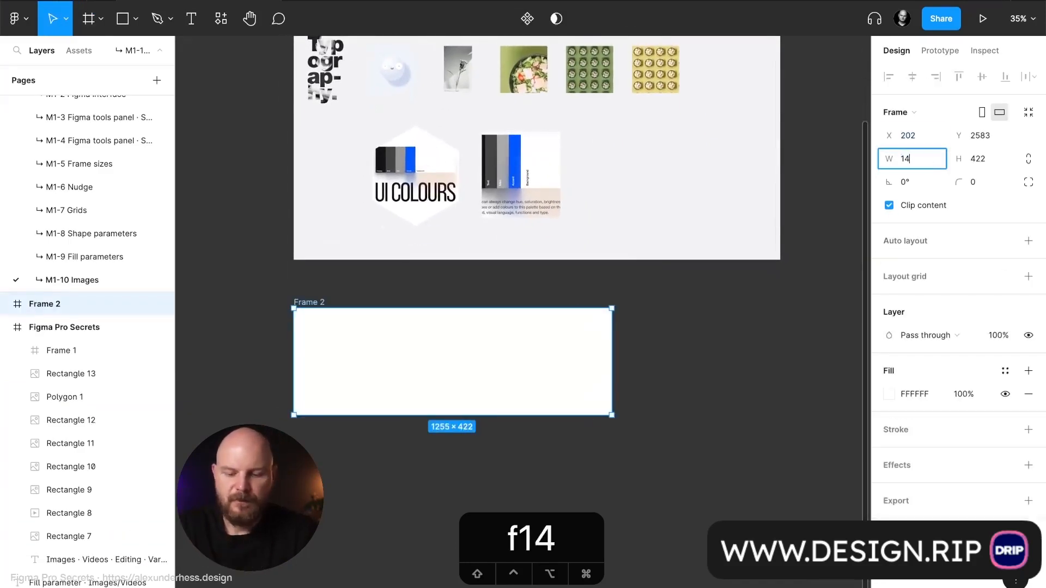
type("040")
key("Tab")
type("900")
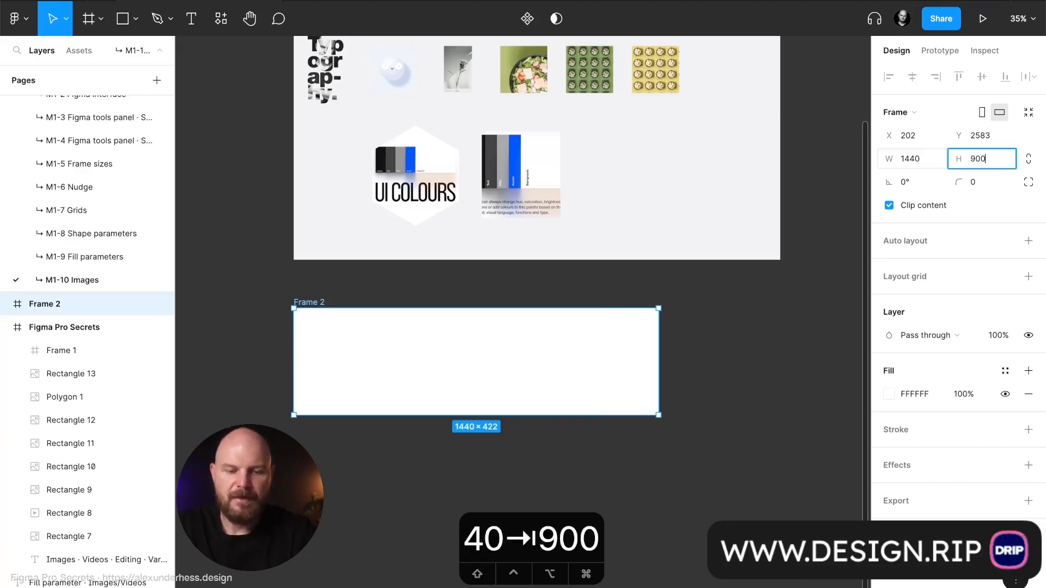
key("Return")
left_click_drag(429, 414, 477, 413)
Add the text "Heading" in the left part of the 1440 × 900 frame
key("t")
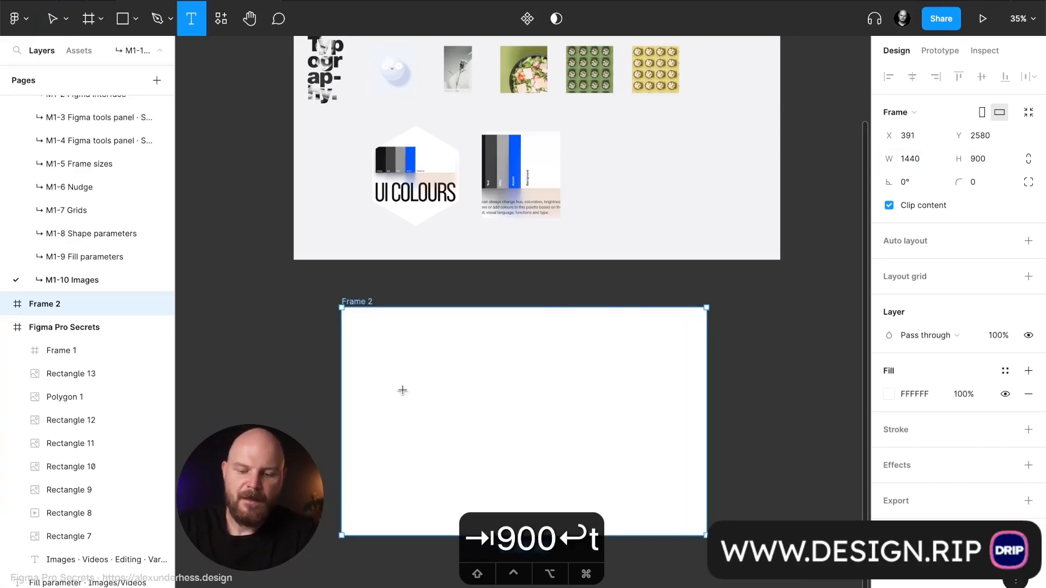
left_click(384, 374)
type("Heading")
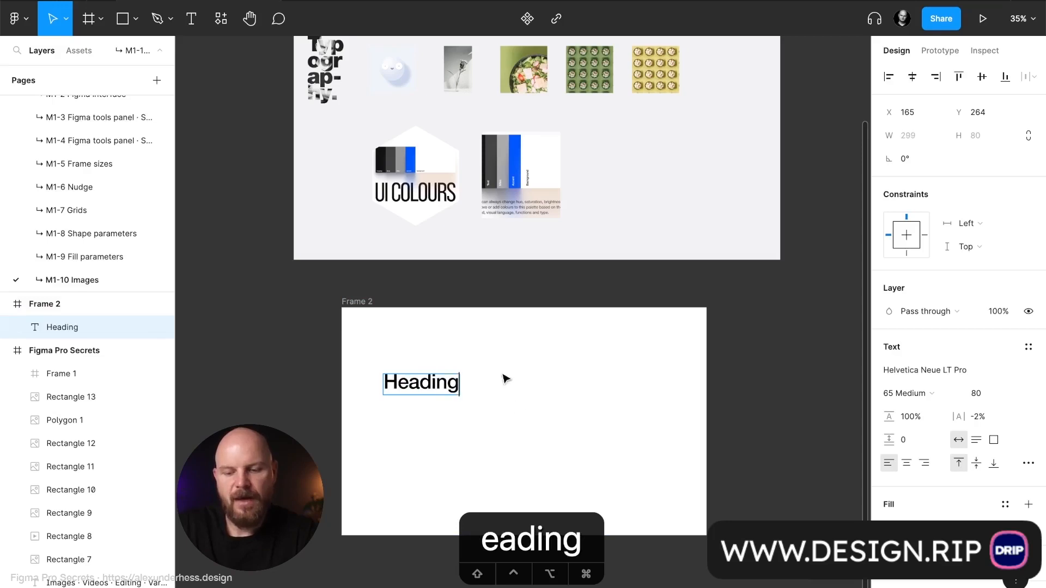
key("Escape")
Duplicate the heading text directly below itself and change the copy's wording to "Description"
left_click_drag(443, 392, 443, 412, "alt+shift")
double_click(443, 411)
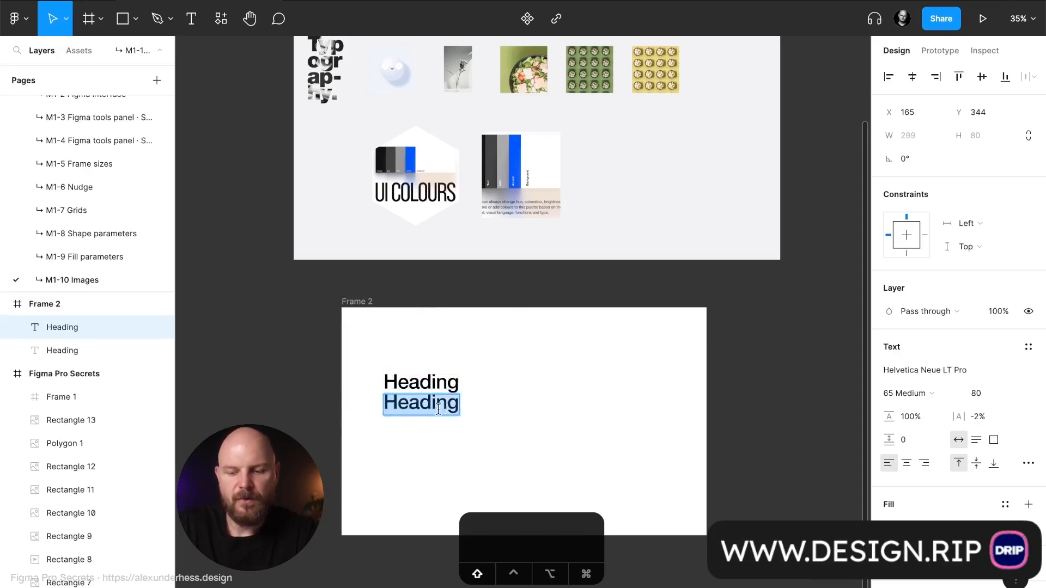
type("Ds")
key("BackSpace")
type("escr")
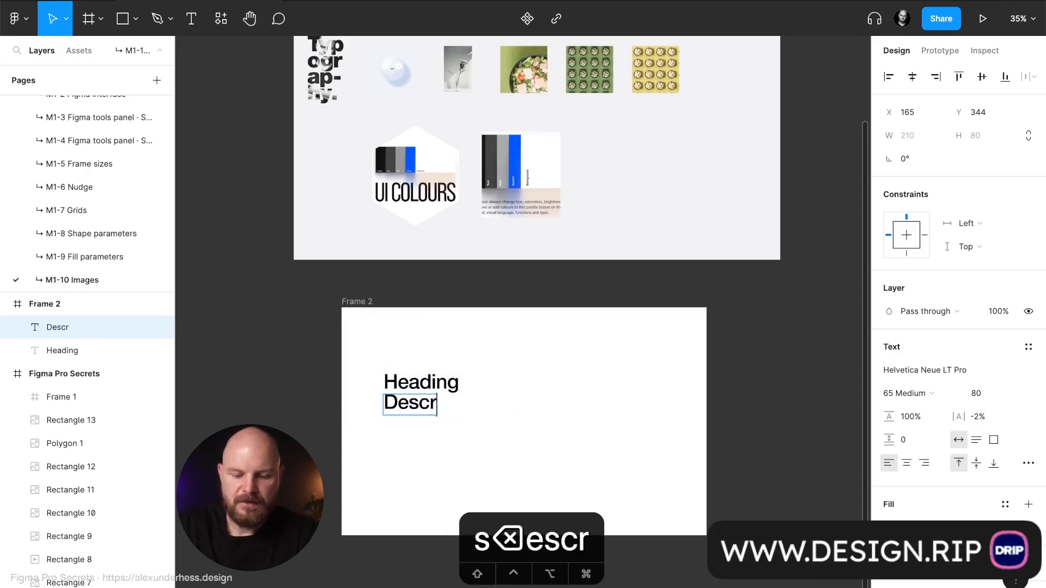
type("iption")
key("Escape")
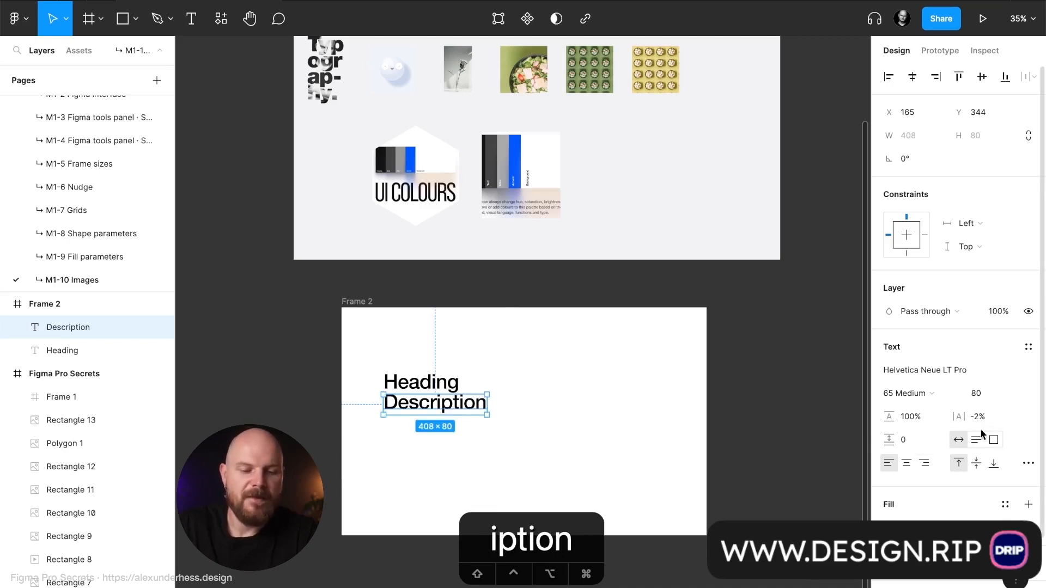
Set the Description text's font size to 40, lighten its fill to a dark grey, and clear the selection
left_click(1000, 393)
type("40")
key("Return")
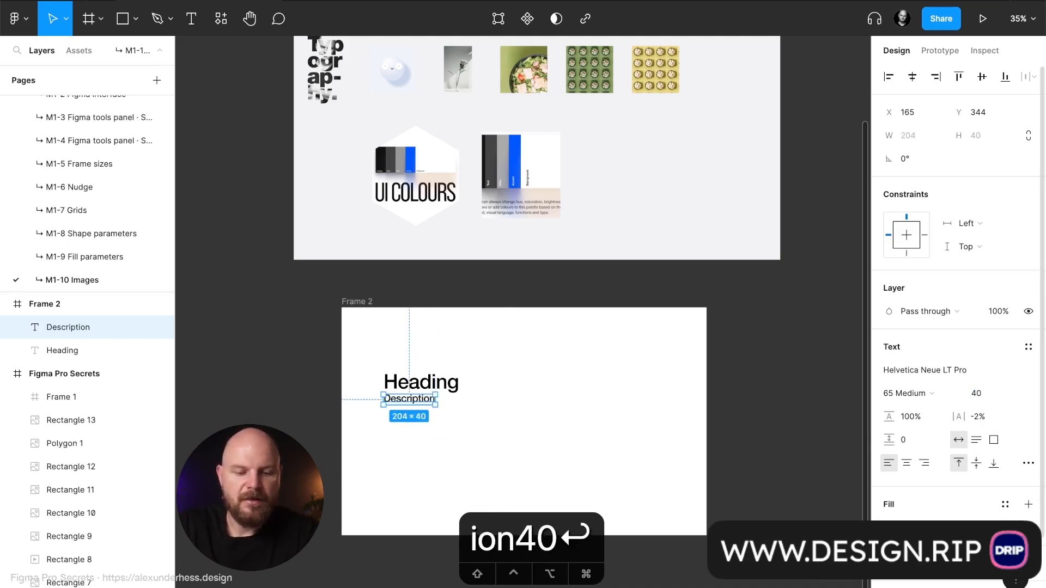
left_click(890, 527)
left_click(813, 437)
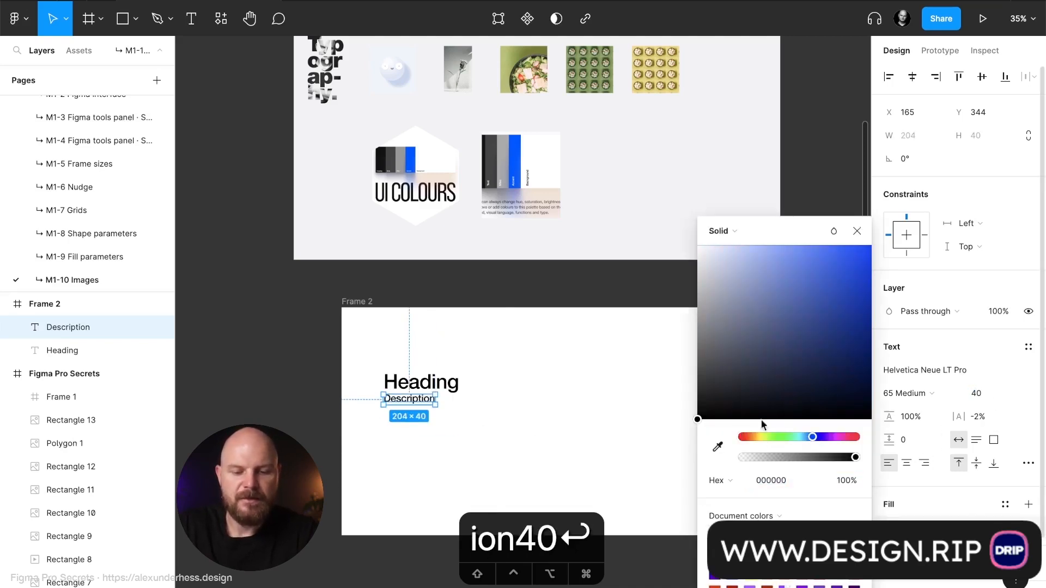
left_click_drag(720, 401, 715, 333)
left_click(857, 233)
left_click(534, 458)
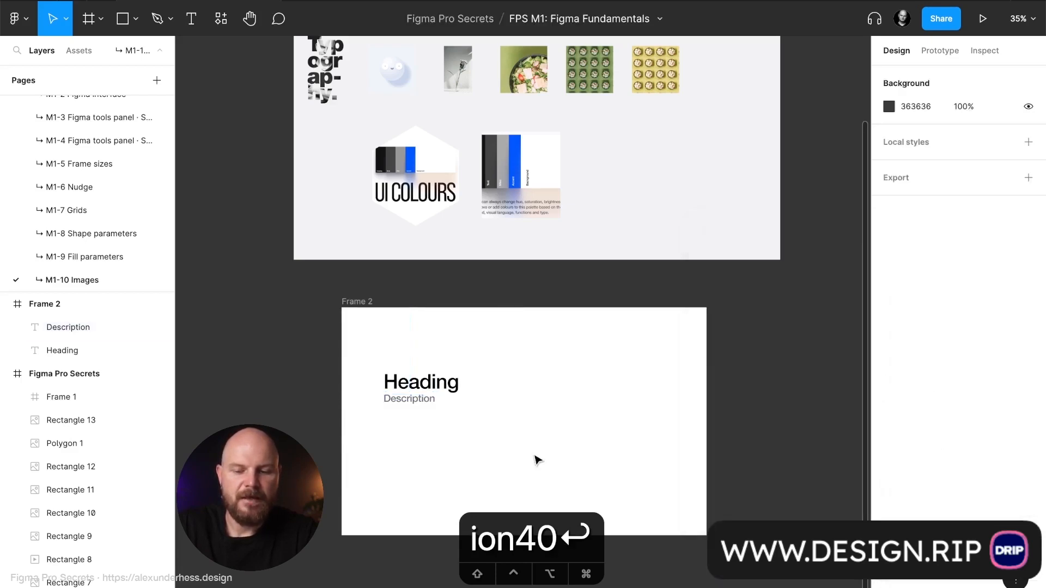
Move the Heading and Description texts together slightly down and to the left inside the frame, and deselect them
scroll(534, 458, "right", 2)
scroll(534, 459, "down", 3)
left_click_drag(336, 268, 402, 376)
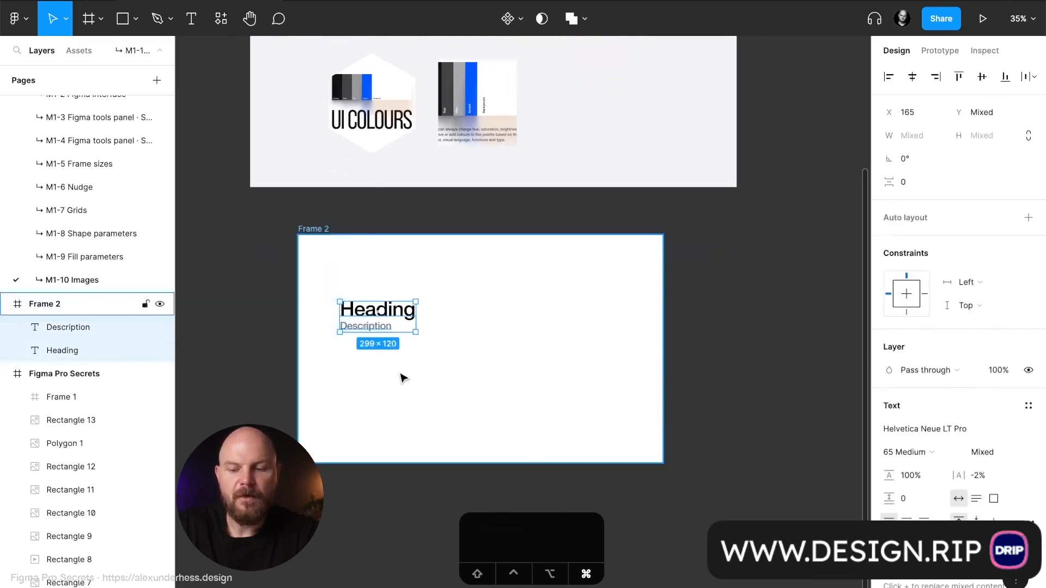
left_click_drag(403, 318, 396, 333)
left_click(494, 339)
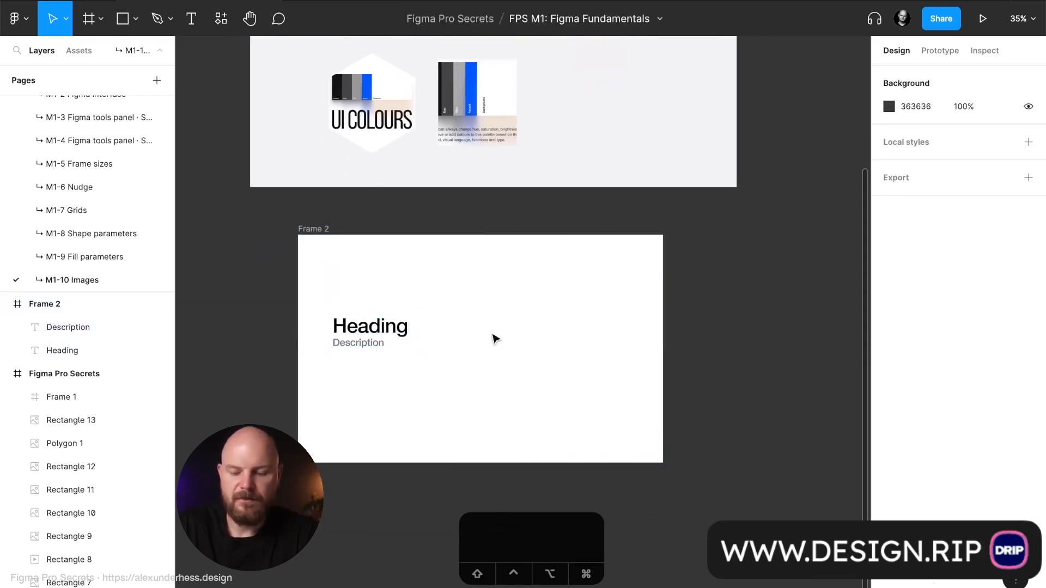
Draw a rectangle to the right of the heading and adjust it to about 656 × 448 at X 739, Y 146
key("r")
mouse_move(449, 299)
left_mouse_down()
mouse_move(630, 401)
mouse_move(651, 393)
left_mouse_up()
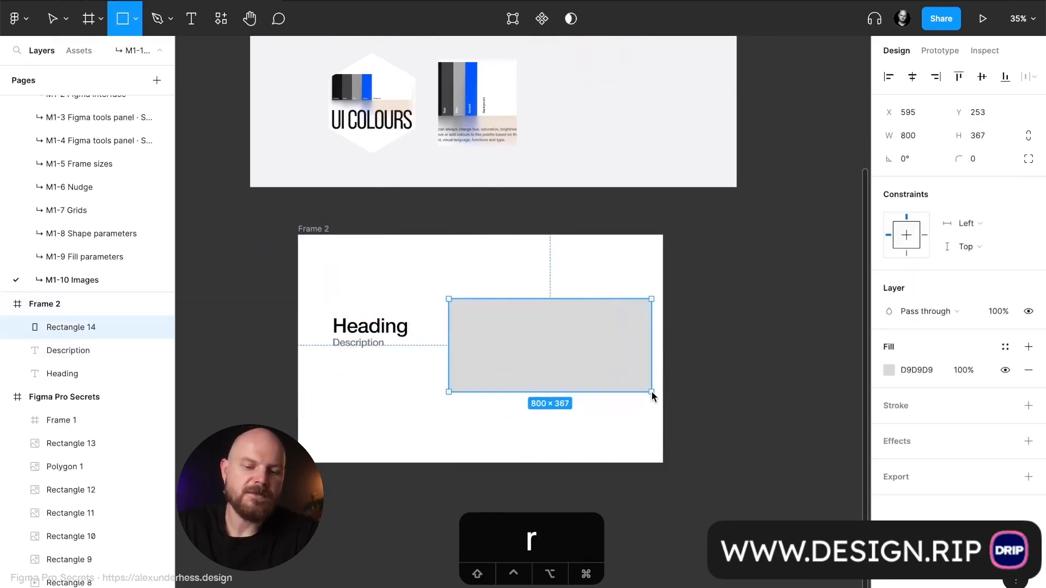
left_click_drag(586, 350, 587, 333)
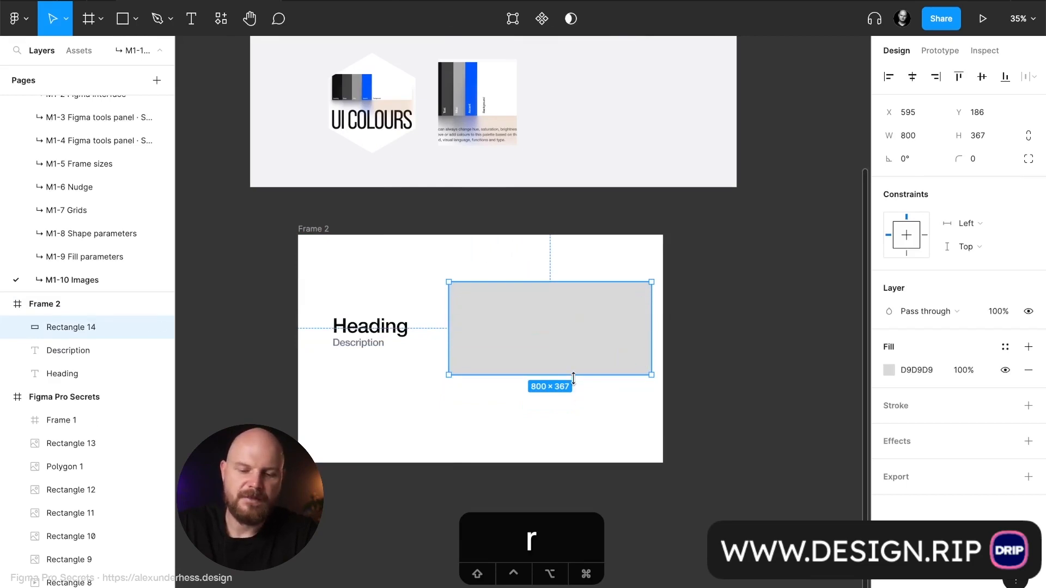
mouse_move(574, 374)
left_mouse_down()
mouse_move(575, 396)
mouse_move(577, 357)
left_mouse_up()
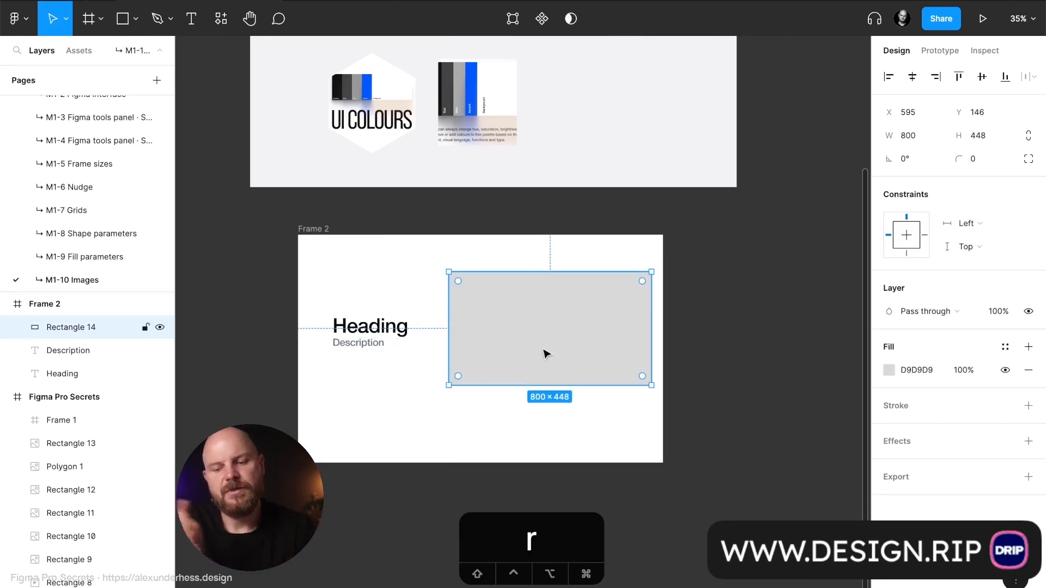
left_click_drag(449, 323, 485, 324)
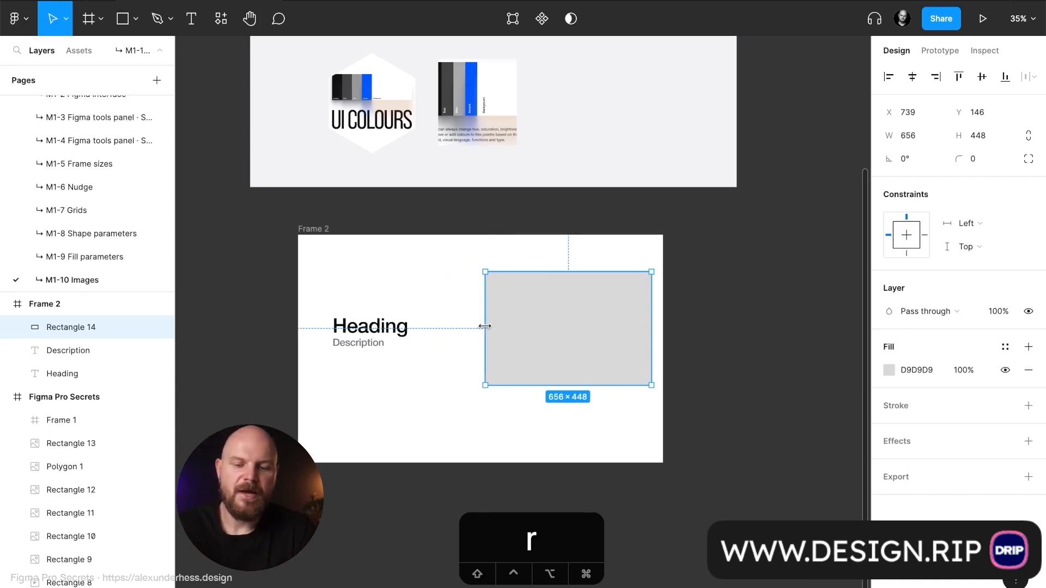
Load the Instagram Q&A .mov video from the Figma Pro Secrets folder for placement in the grey rectangle
key("super+shift+k")
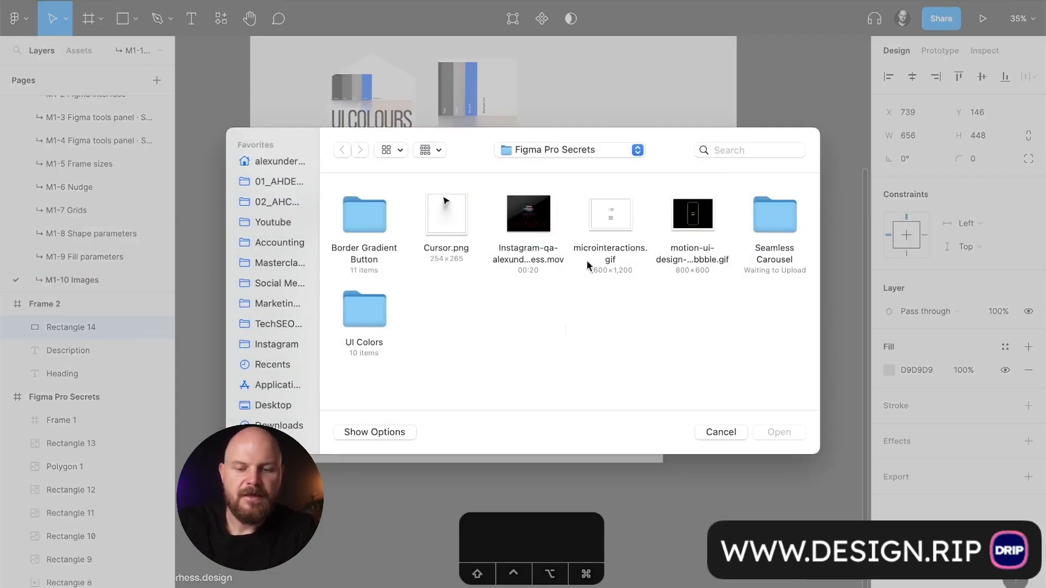
left_click(521, 266)
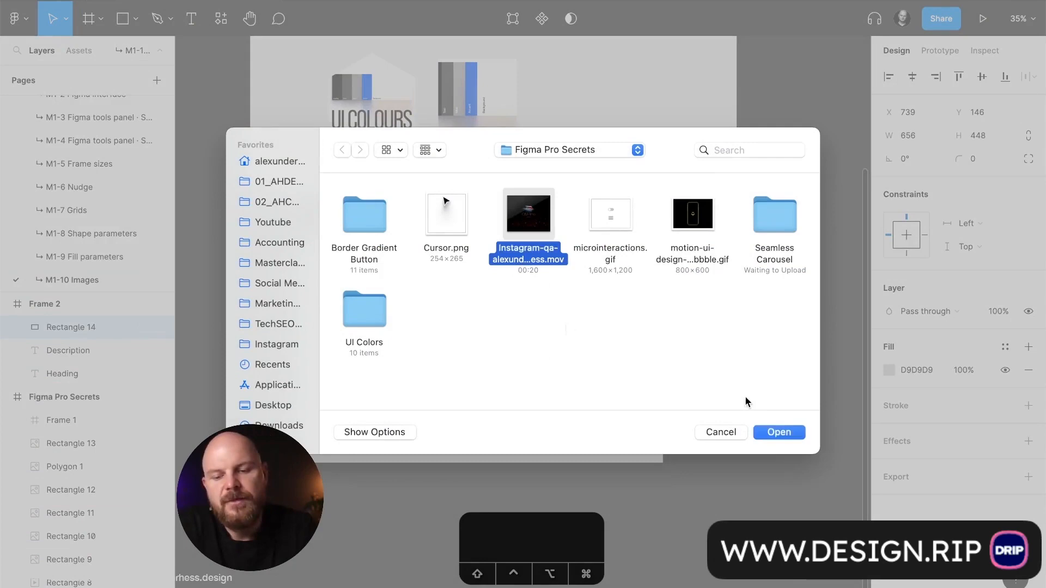
left_click(773, 433)
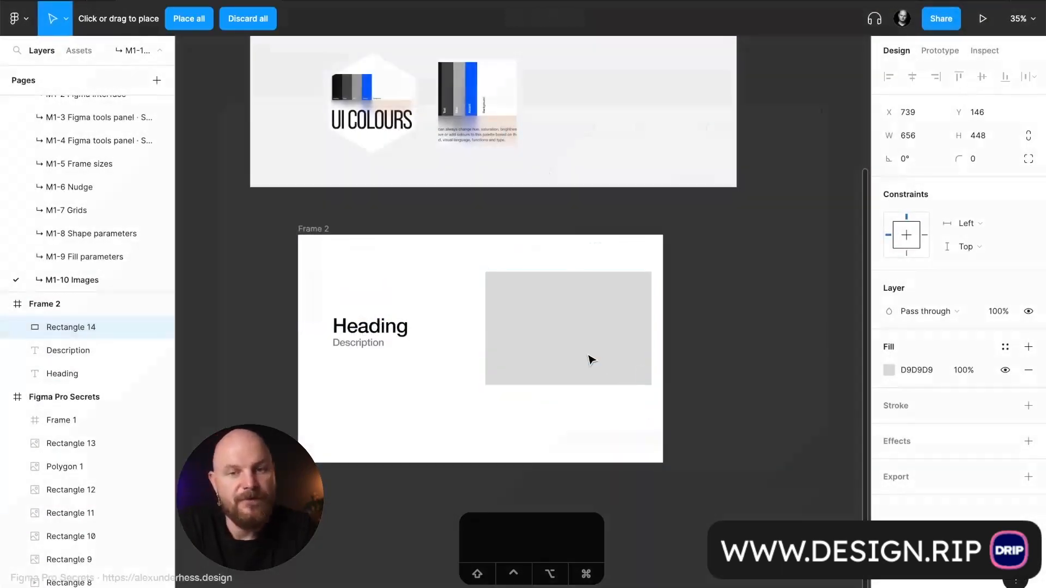